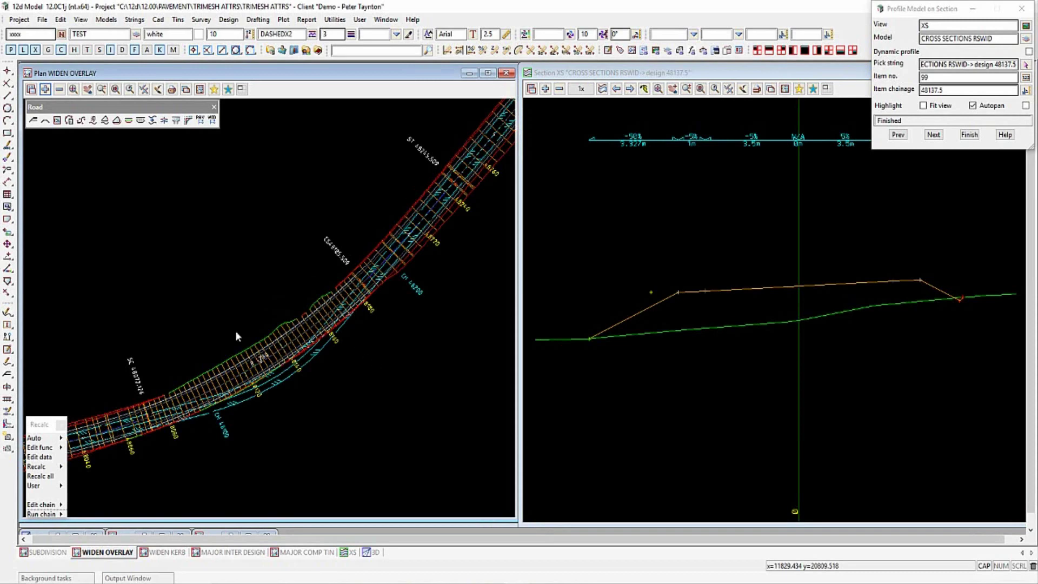
- Edit the road string's MTF data and open its left-side modifiers in RSWID.mtf
left_click(44, 458)
left_click(248, 352)
middle_click(248, 352)
left_click_drag(268, 357, 48, 145)
left_click(55, 180)
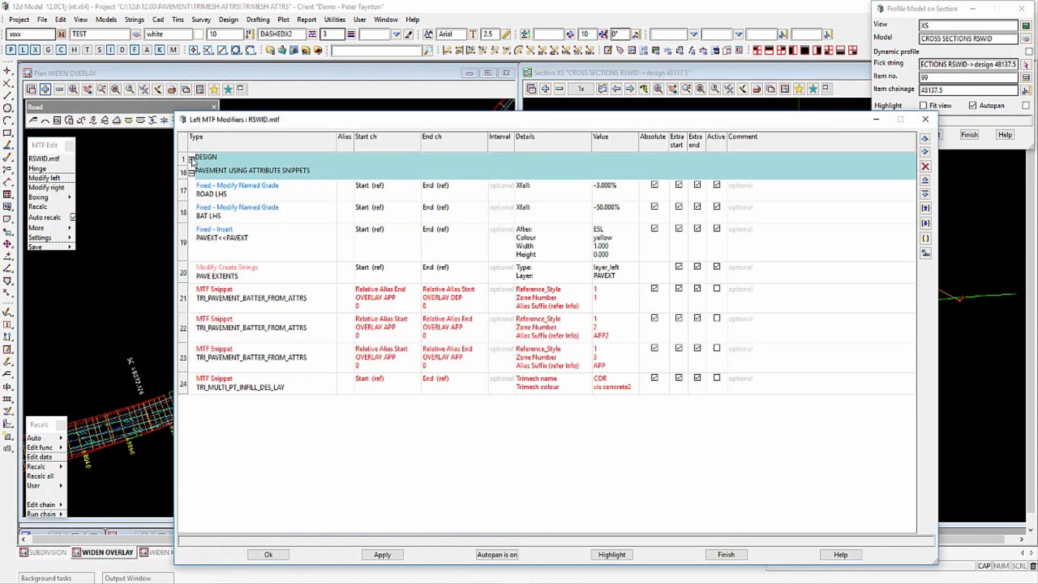
left_click(192, 159)
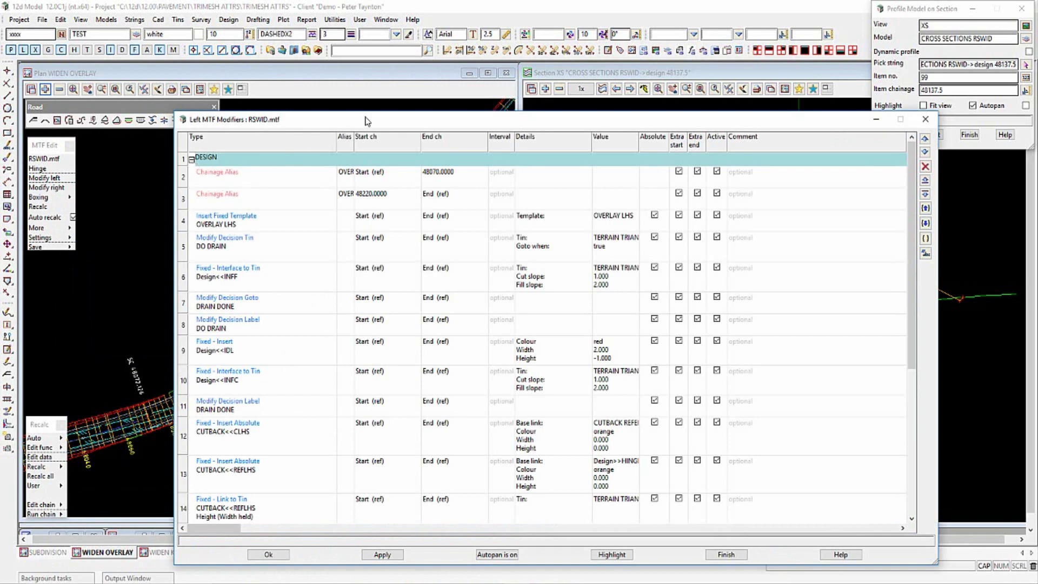
left_click_drag(370, 124, 790, 330)
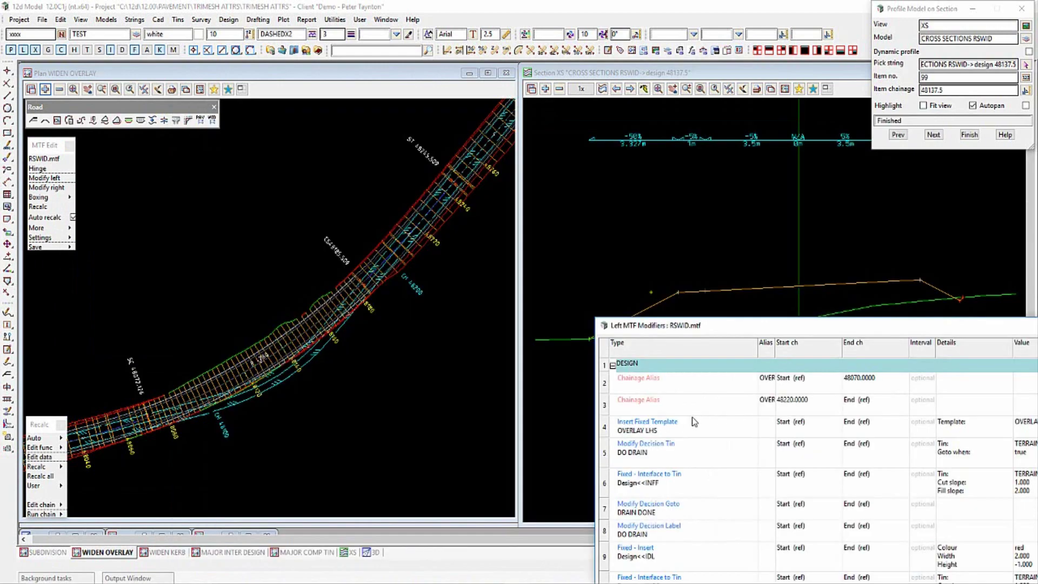
left_click(682, 389)
scroll(314, 364, "down", 3)
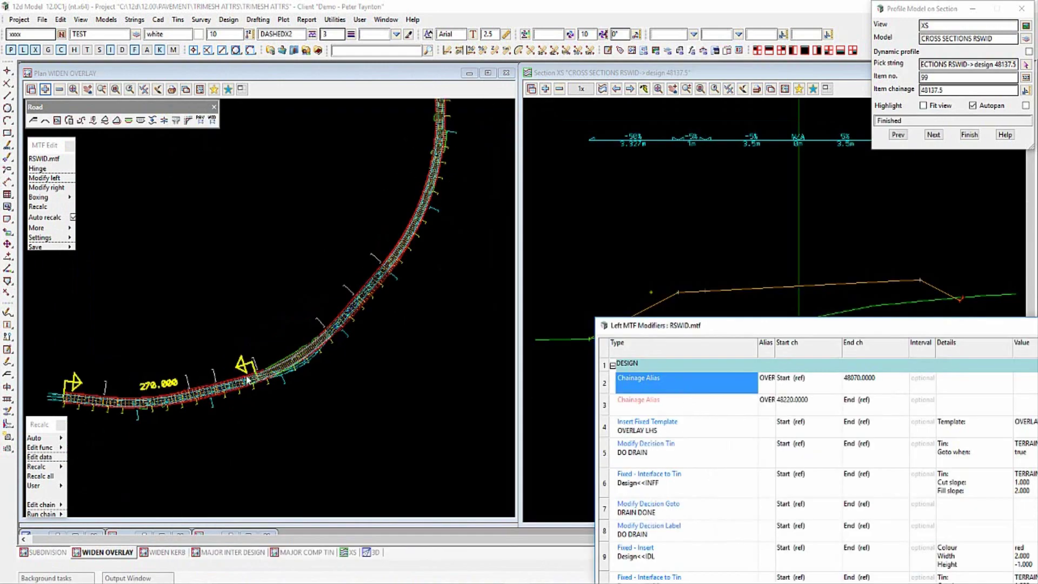
left_click(686, 403)
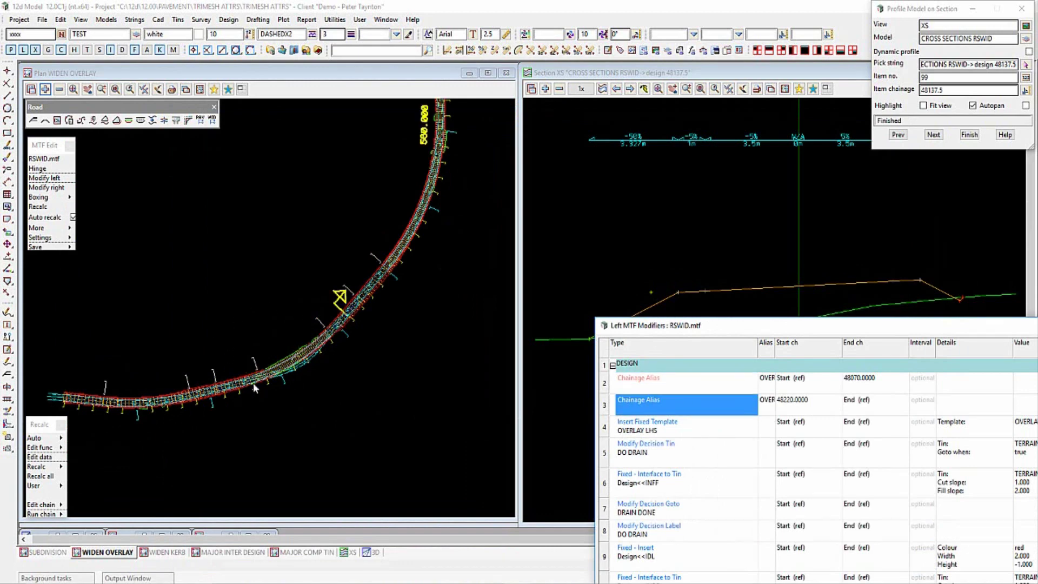
left_click_drag(712, 327, 420, 87)
left_click(322, 125)
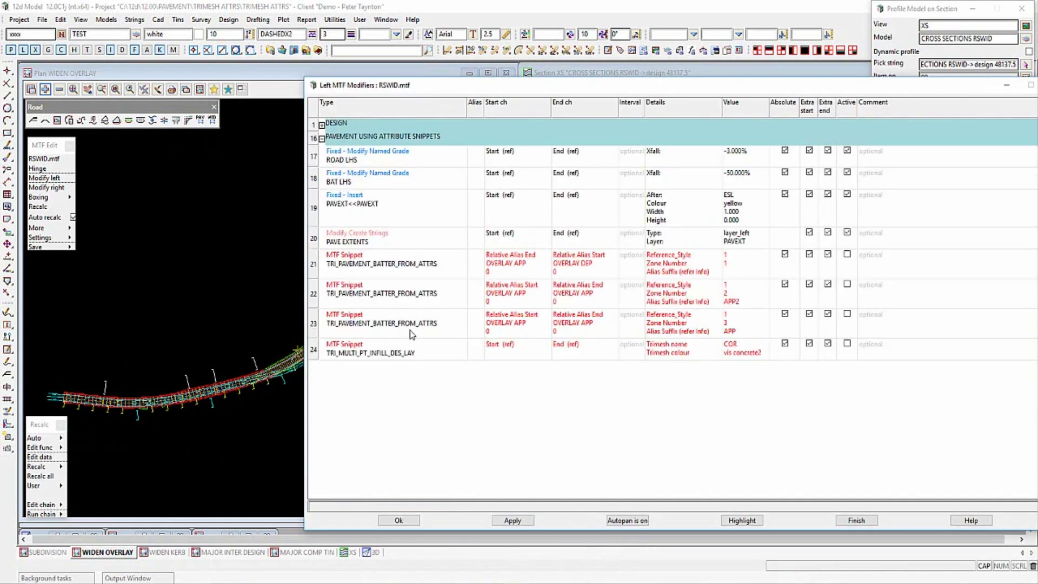
left_click_drag(550, 87, 504, 359)
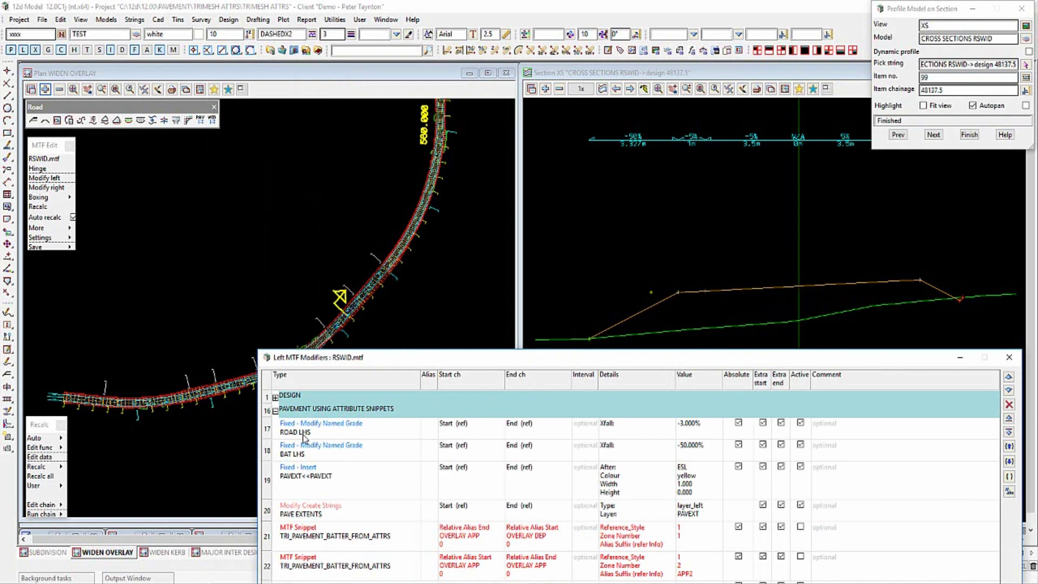
- Inspect the row 17 ROAD LHS grade modifier and close it unchanged
double_click(342, 427)
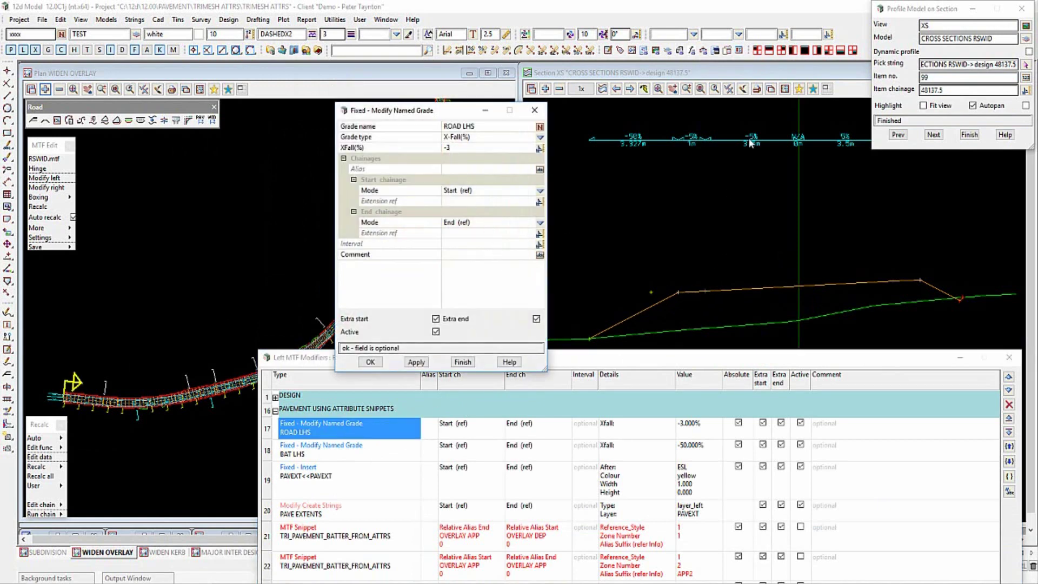
left_click(463, 362)
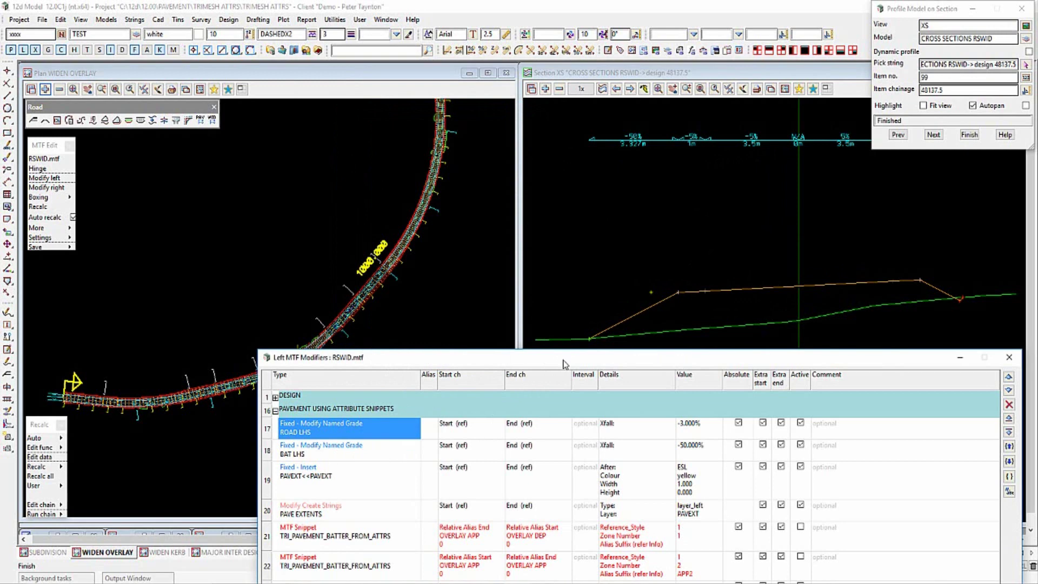
left_click_drag(564, 364, 574, 398)
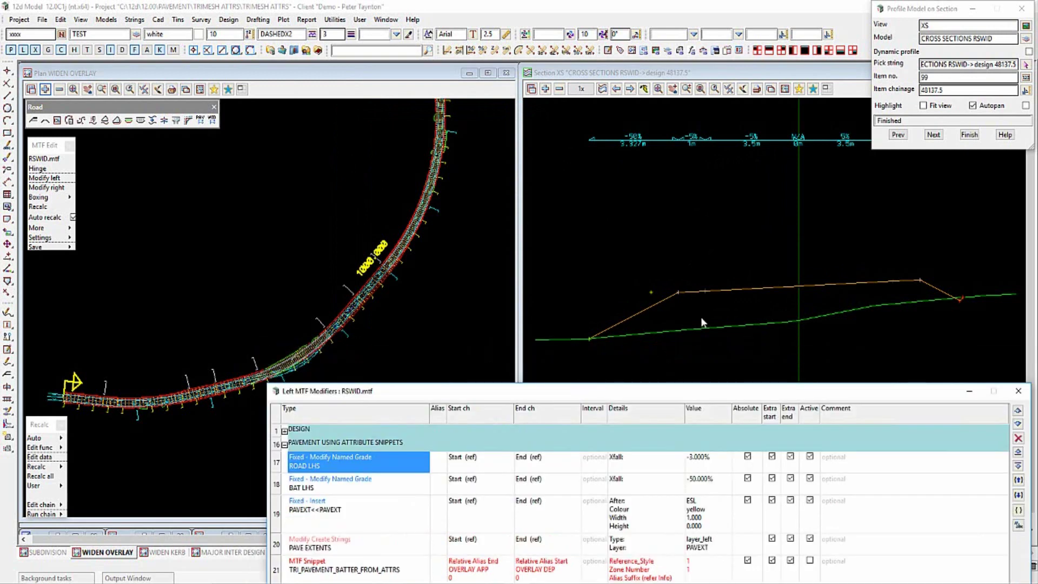
- Make row 21's TRI_PAVEMENT_BATTER_FROM_ATTRS snippet active, leaving rows 22–23 inactive
left_click(417, 135)
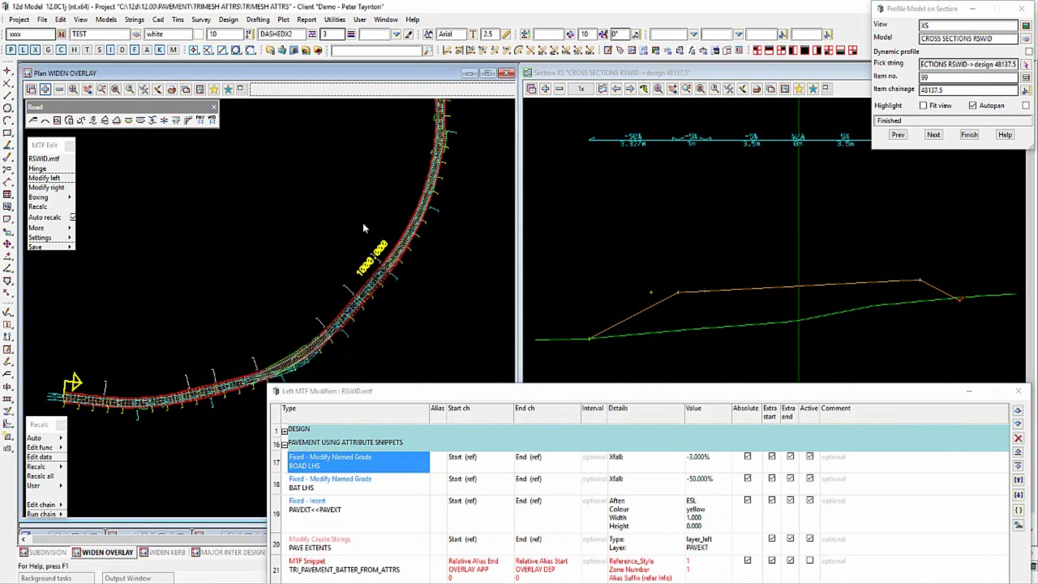
scroll(326, 365, "up", 2)
scroll(327, 365, "up", 2)
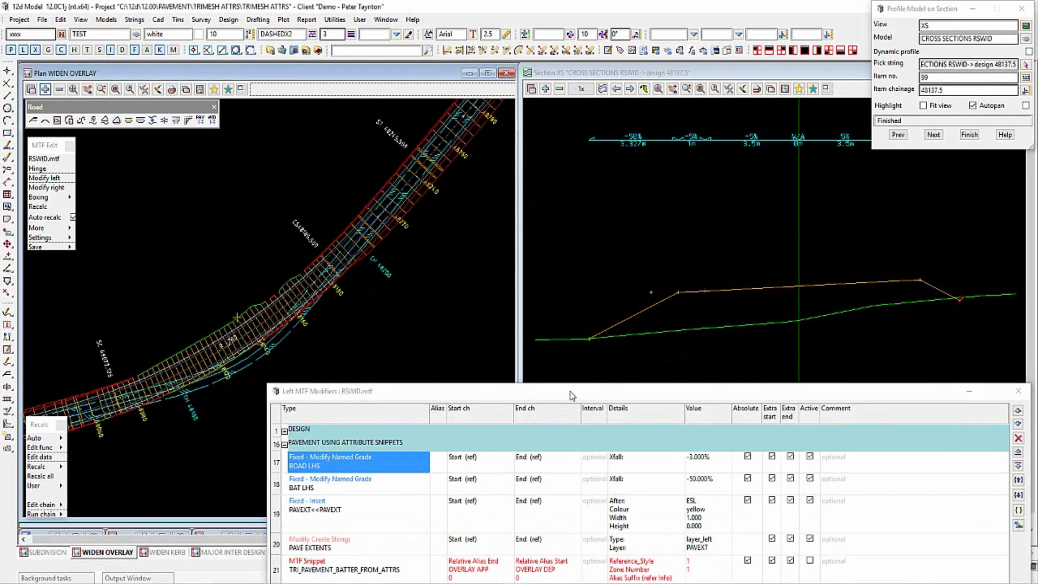
left_click_drag(572, 398, 518, 155)
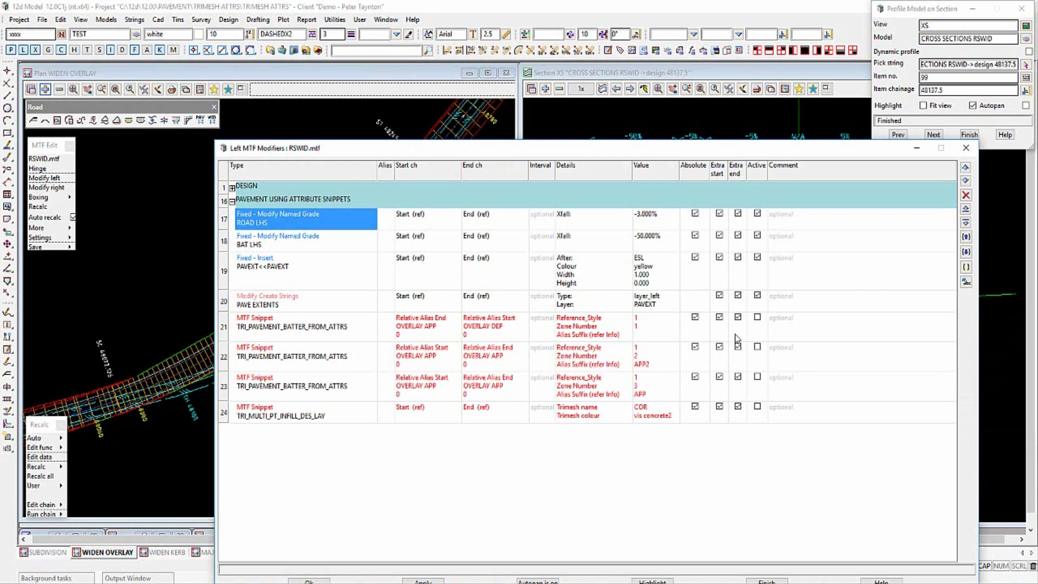
left_click(758, 318)
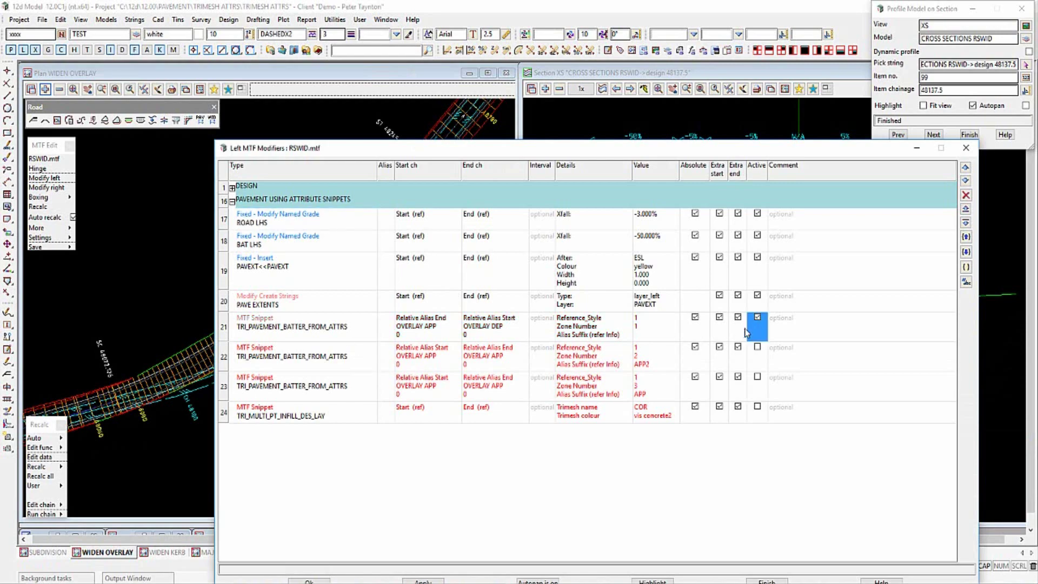
- Open row 21's batter snippet settings, showing Reference_Style 1 and Zone Number 1
left_click(323, 329)
double_click(323, 329)
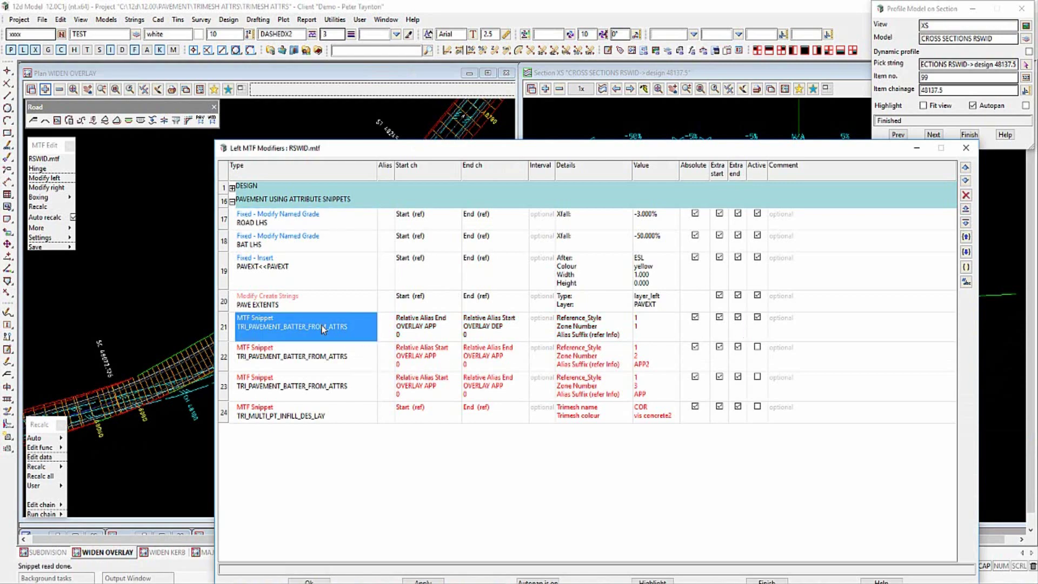
left_click_drag(638, 150, 711, 541)
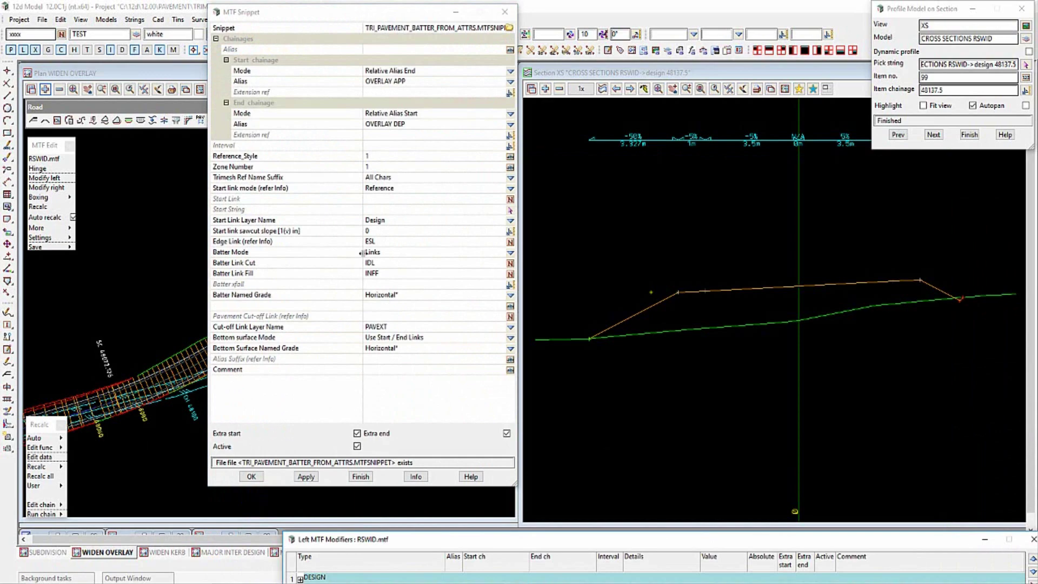
left_click_drag(341, 12, 432, 24)
left_click(200, 122)
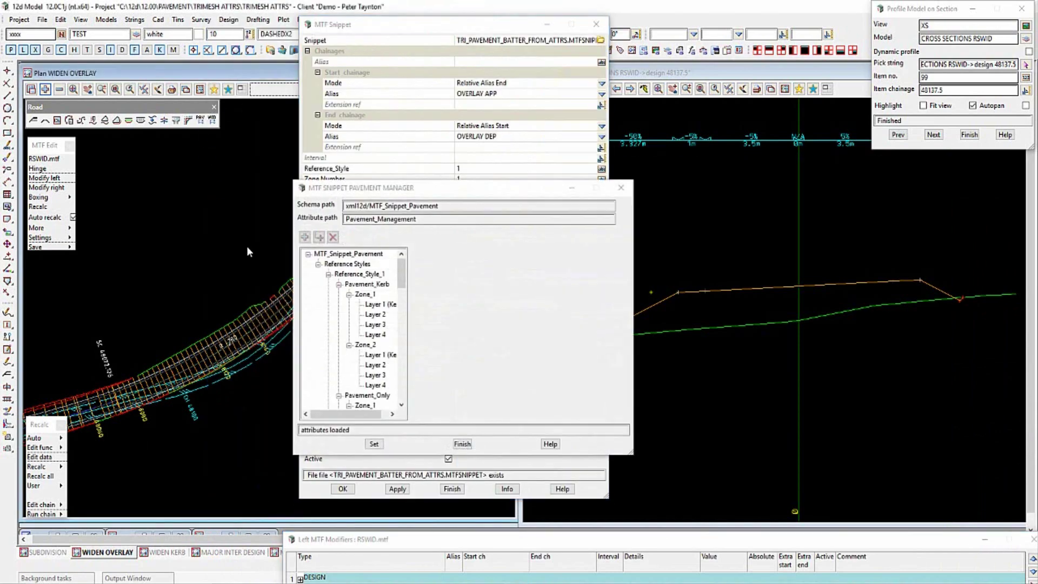
left_click(346, 275)
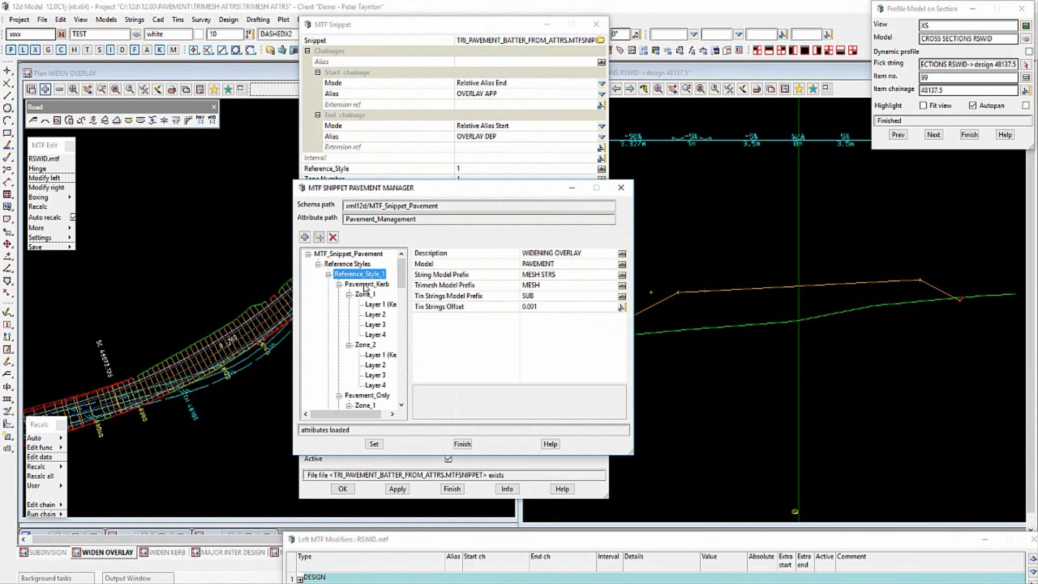
left_click(338, 284)
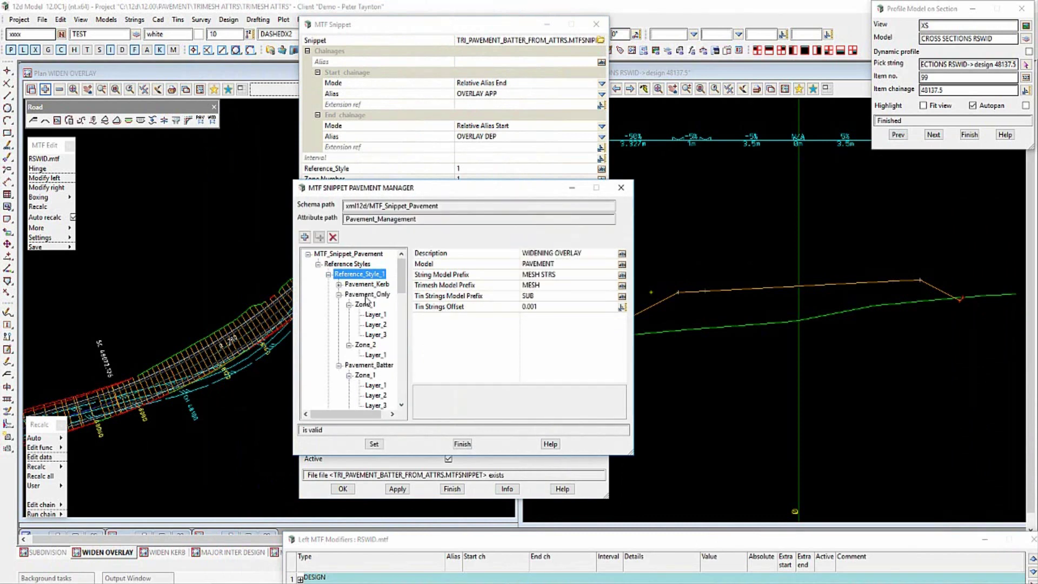
left_click(402, 405)
left_click(402, 405)
left_click(401, 405)
left_click(401, 405)
left_click(402, 405)
left_click(402, 405)
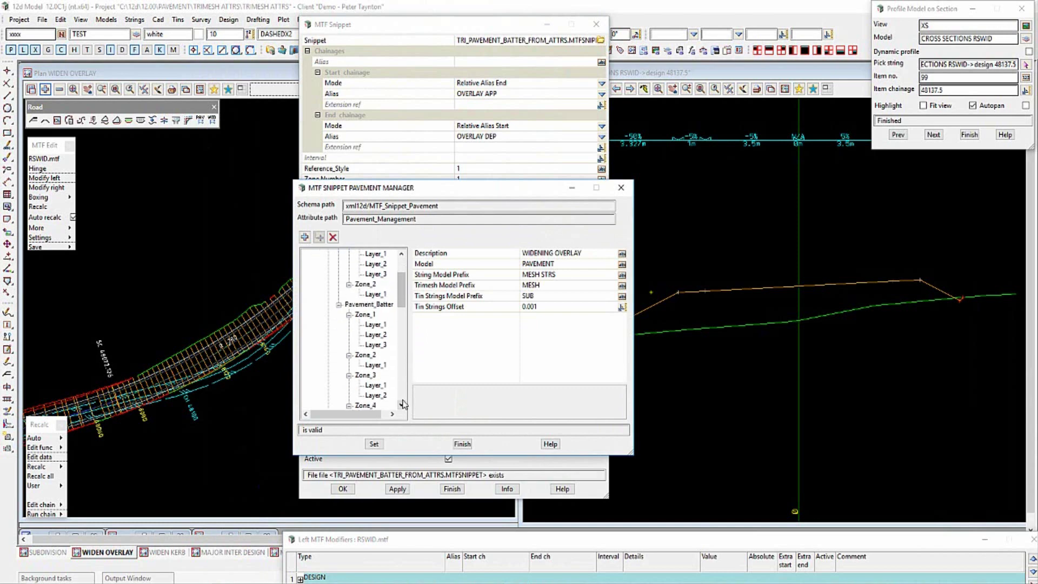
left_click(366, 315)
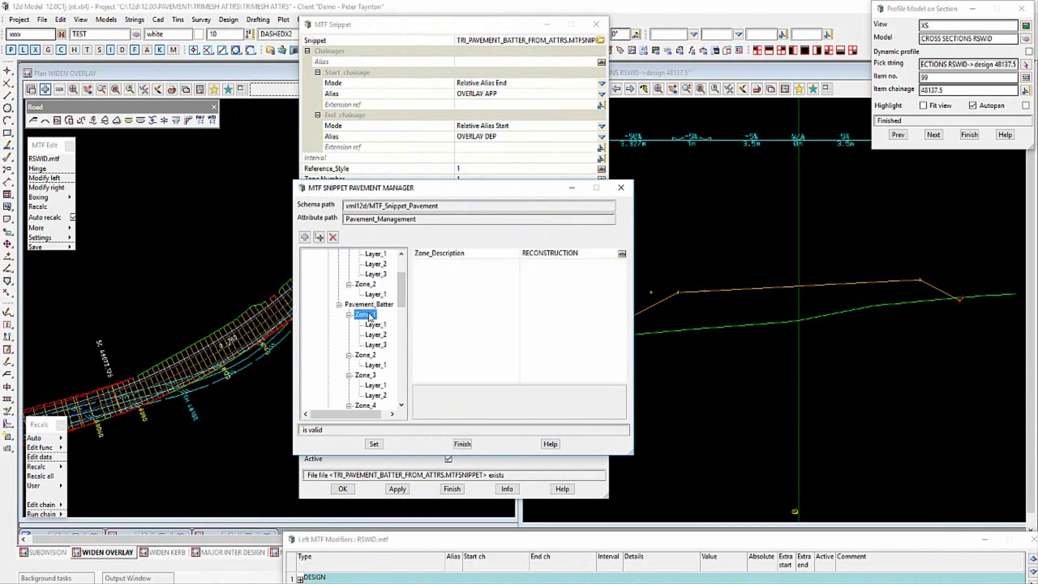
left_click(366, 356)
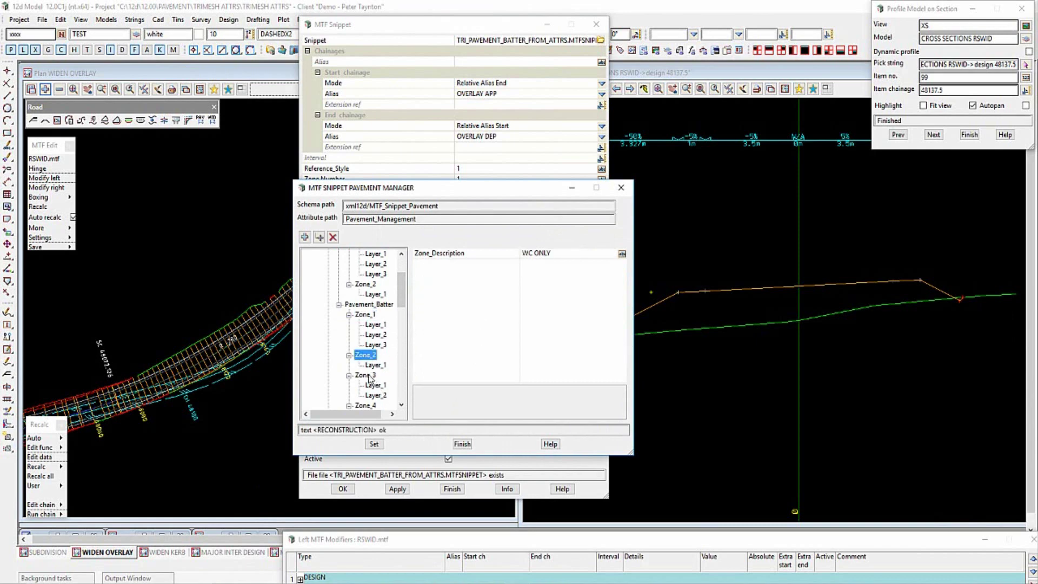
left_click(369, 377)
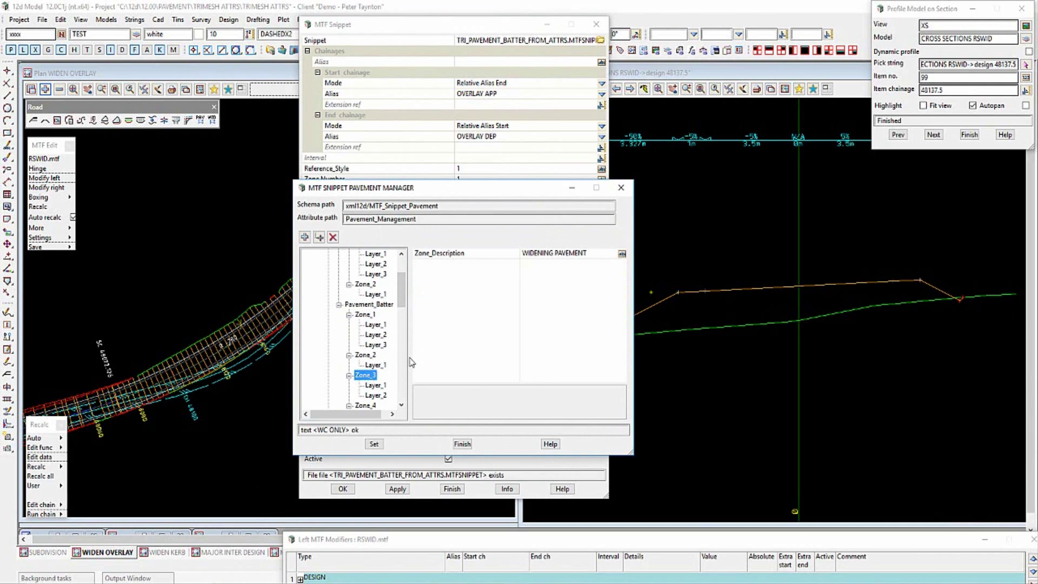
left_click(364, 315)
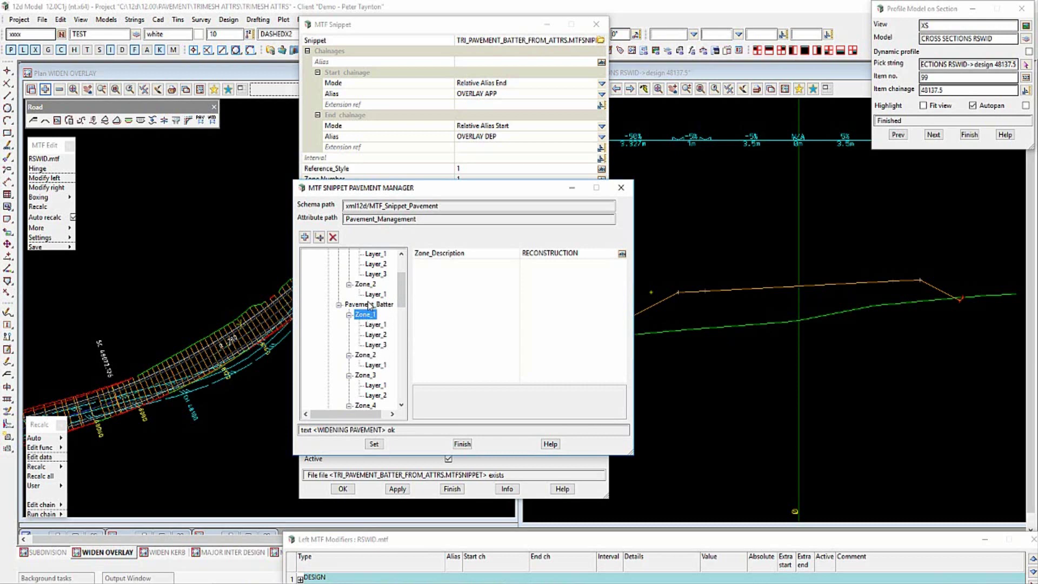
left_click(463, 444)
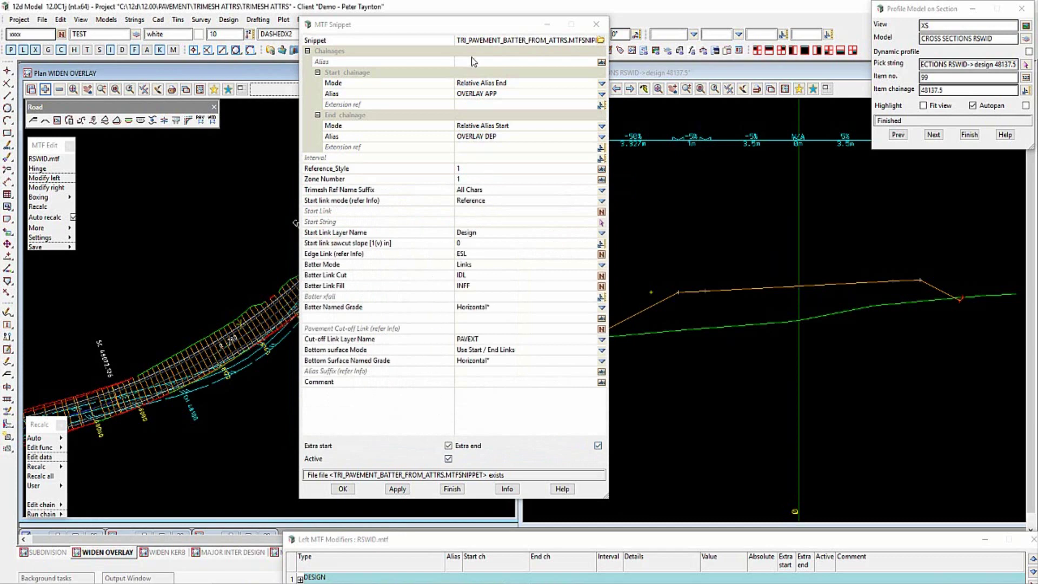
- Apply the batter snippet, review the chainage 48132.5 section, then close the snippet settings
left_click_drag(476, 24, 417, 26)
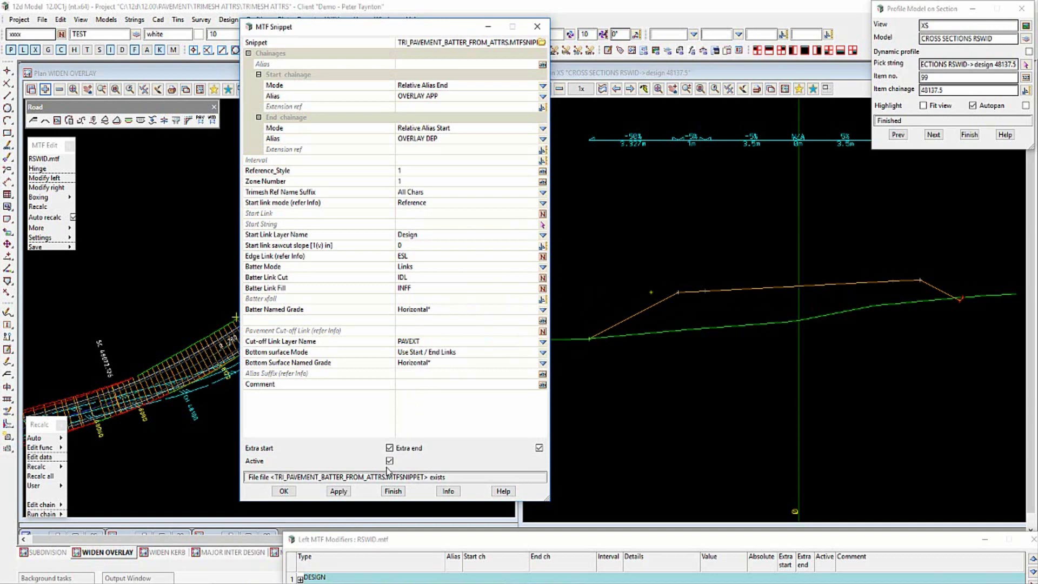
left_click(338, 491)
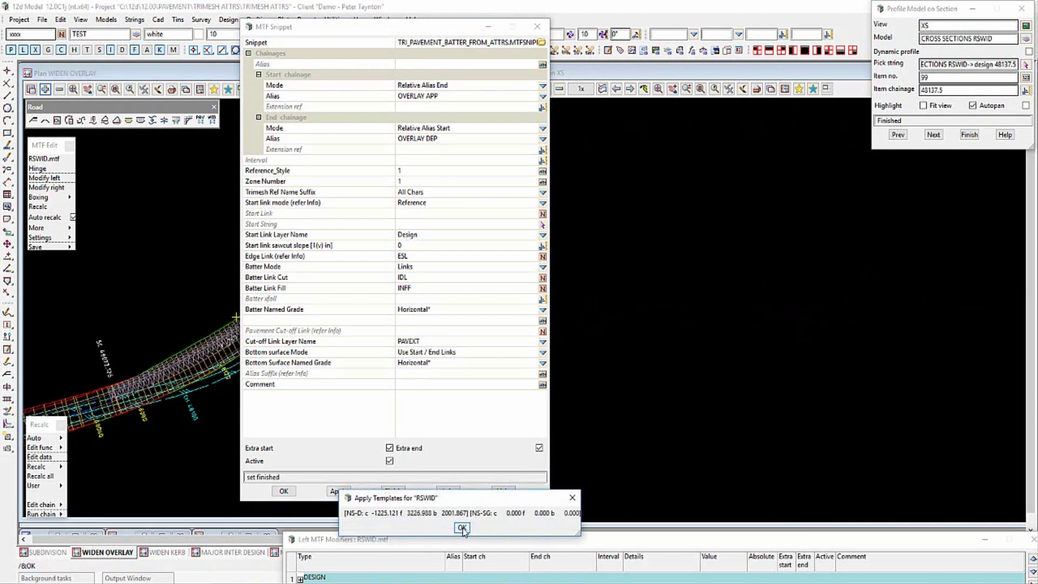
left_click(462, 528)
left_click(898, 135)
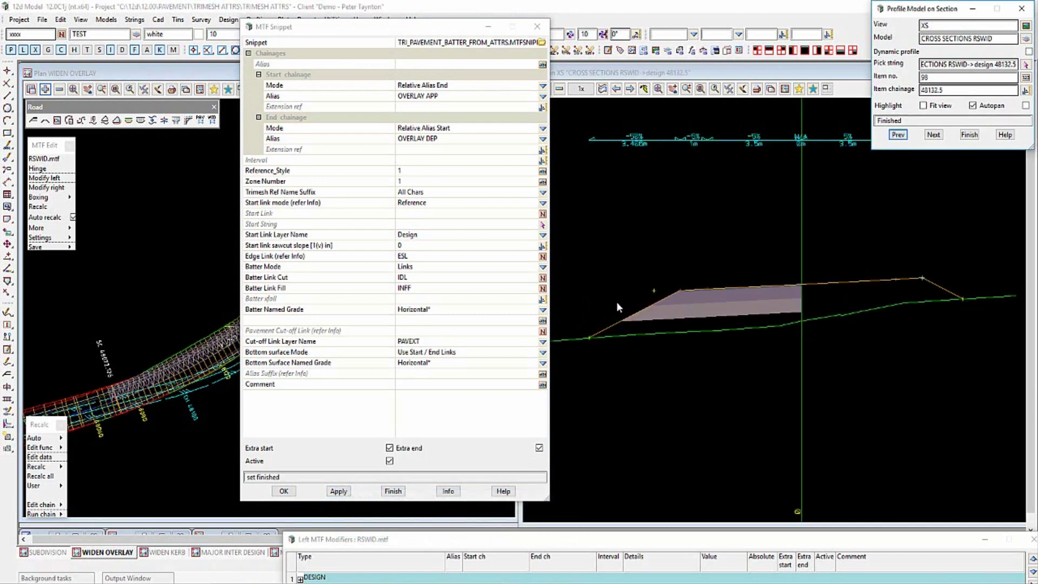
scroll(616, 302, "up", 1)
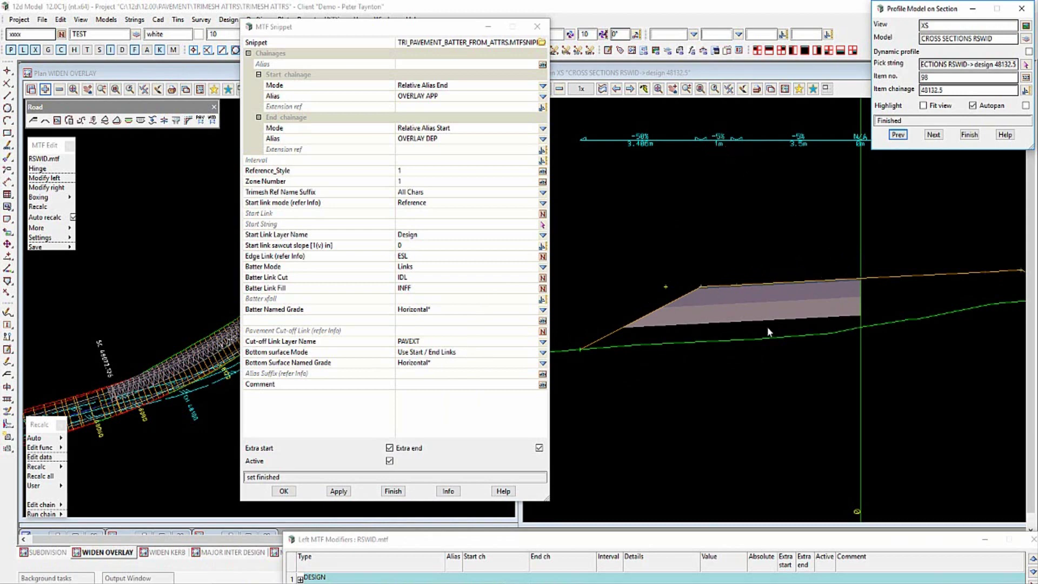
left_click(393, 491)
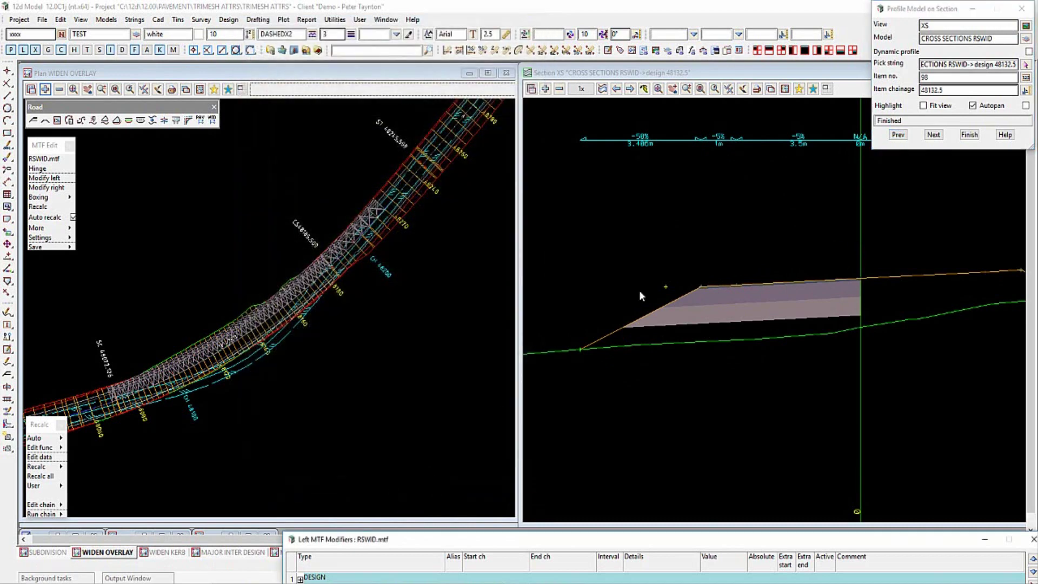
- Profile the design string in the cross section at chainage 48045
left_click(899, 136)
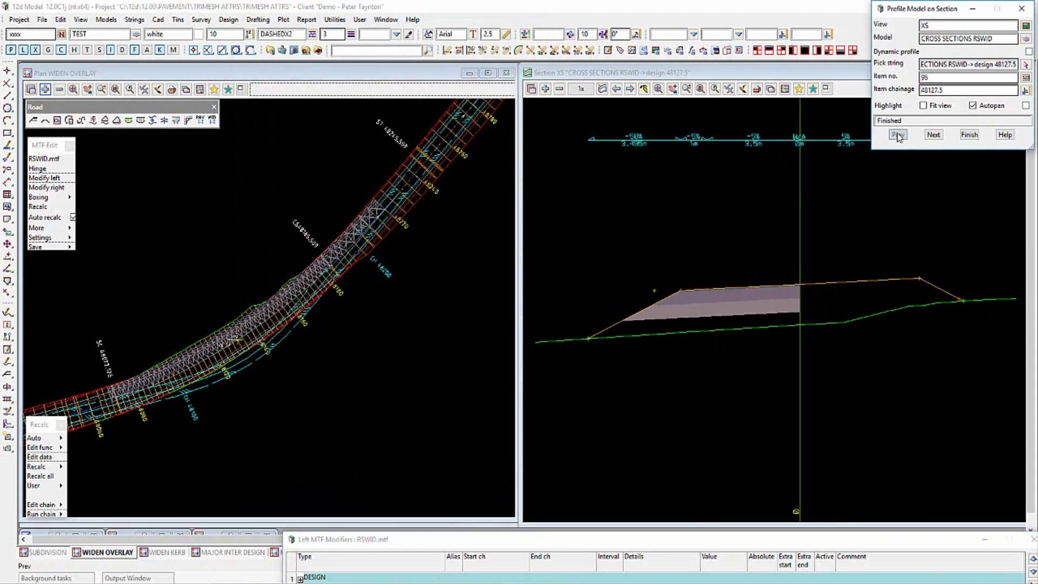
left_click(1027, 66)
scroll(227, 381, "up", 3)
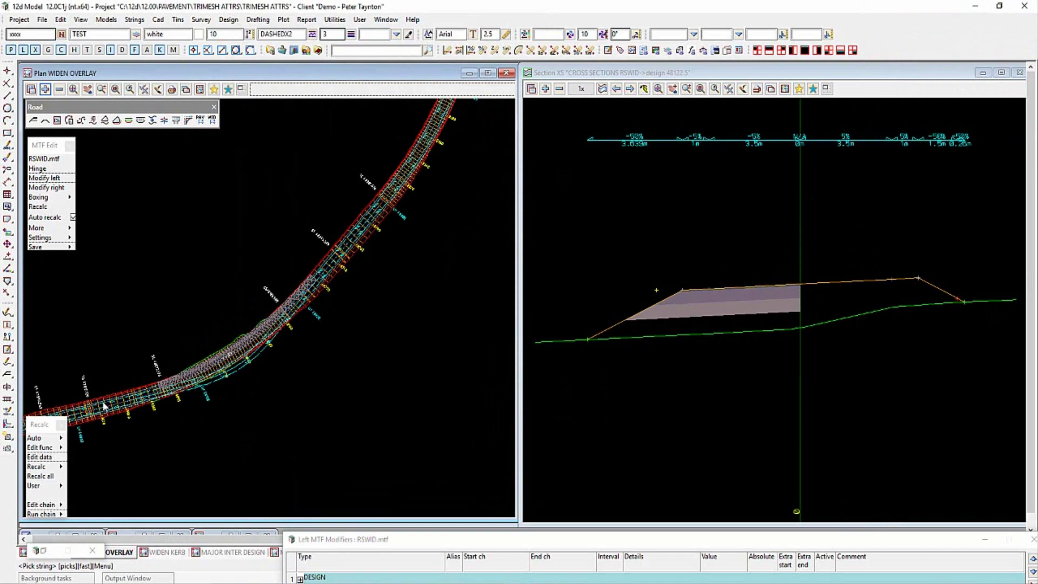
scroll(149, 401, "up", 2)
left_click(187, 355)
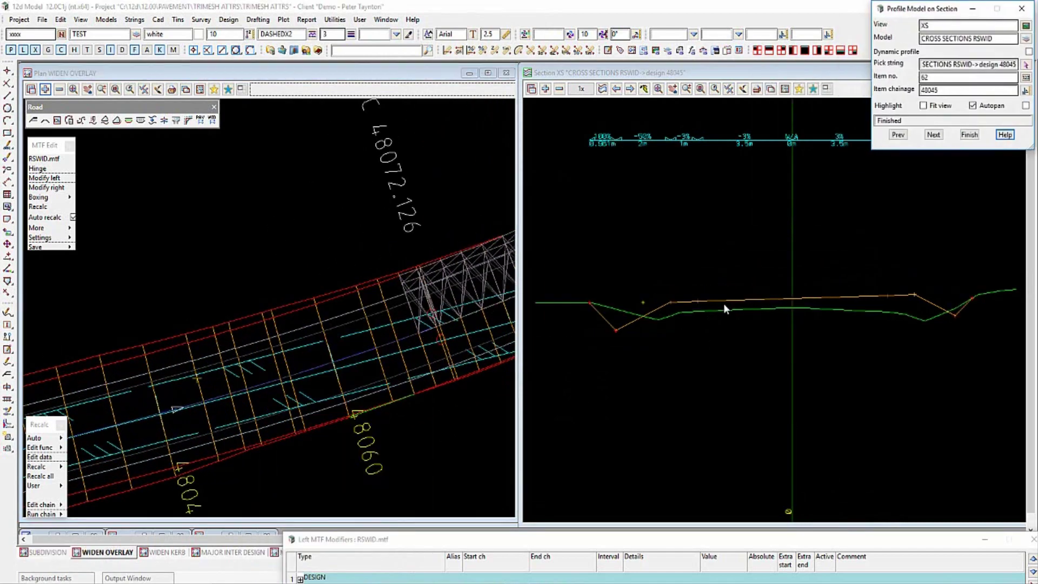
- Add a picked plan model to the section view and bring back the Left MTF Modifiers table
left_click(546, 90)
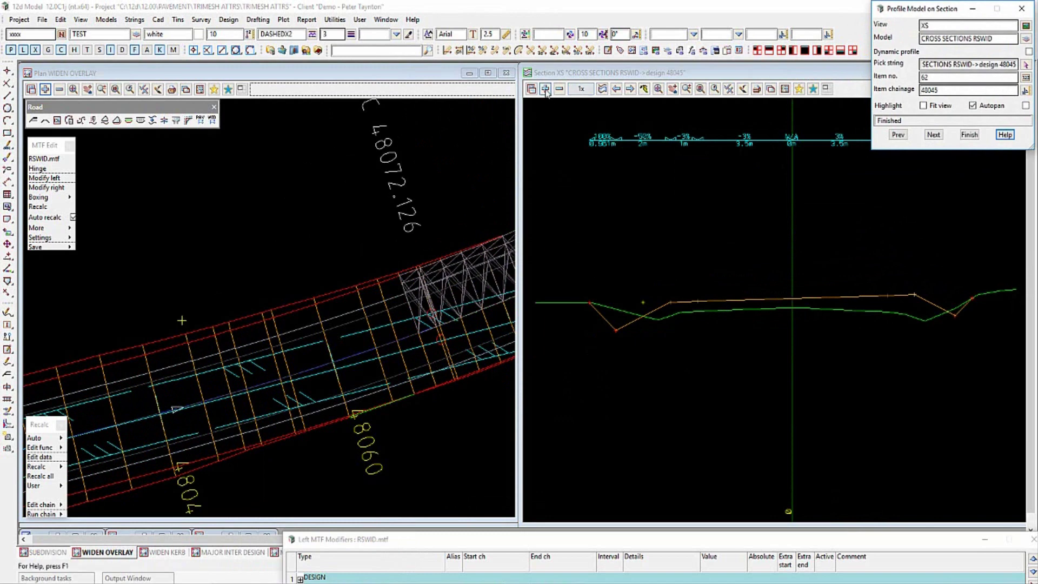
left_click(369, 338)
scroll(711, 308, "up", 3)
scroll(714, 316, "down", 3)
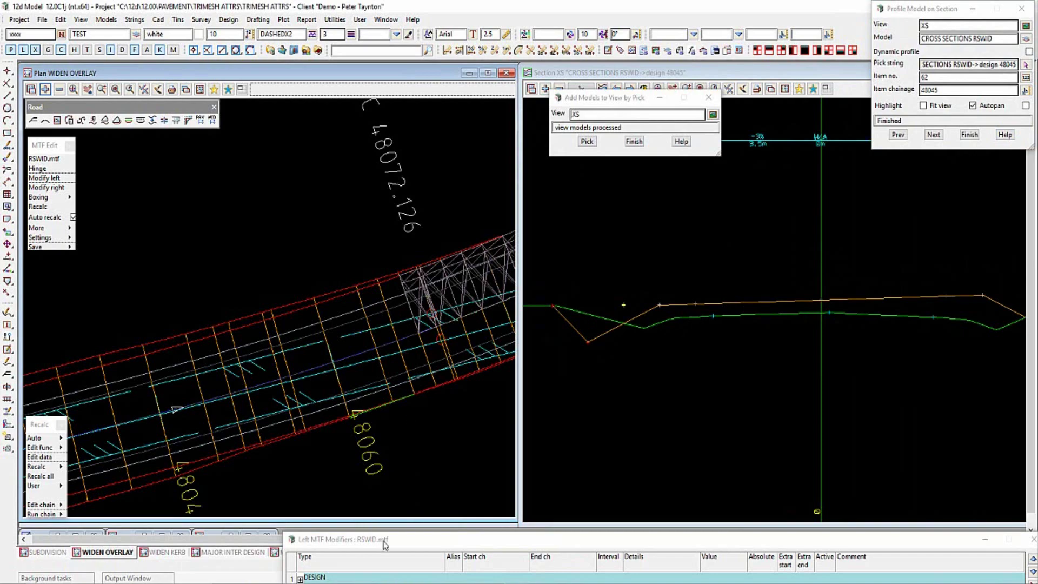
left_click_drag(384, 543, 324, 93)
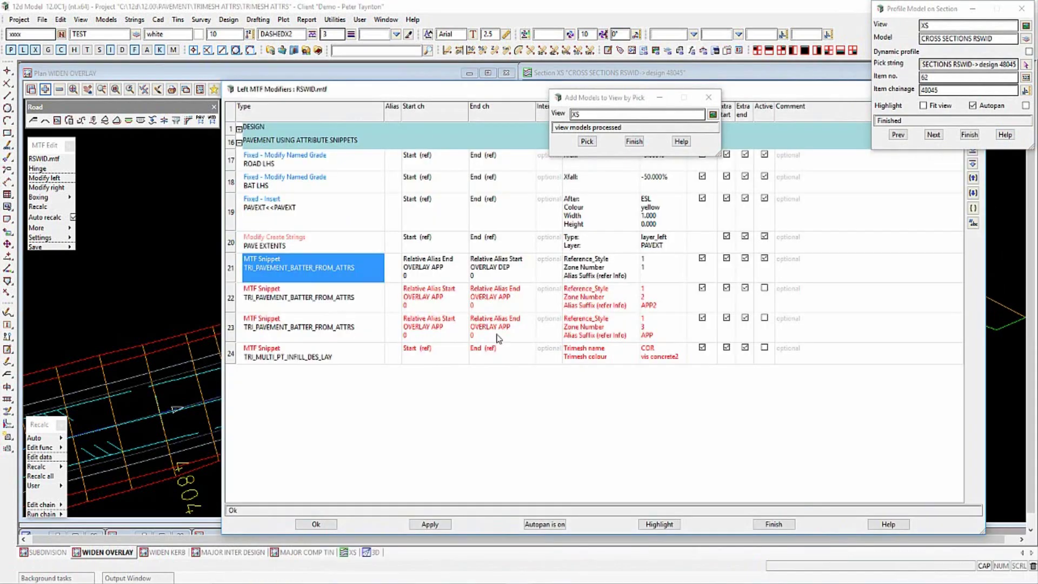
- Activate the row 22 pavement batter snippet and reapply the RSWID design
left_click(764, 288)
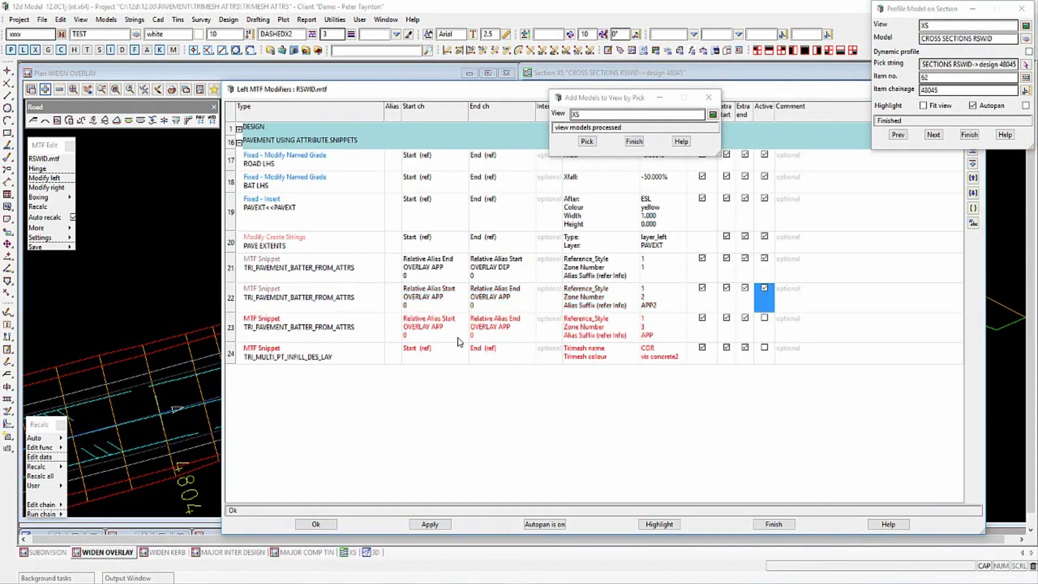
left_click(429, 524)
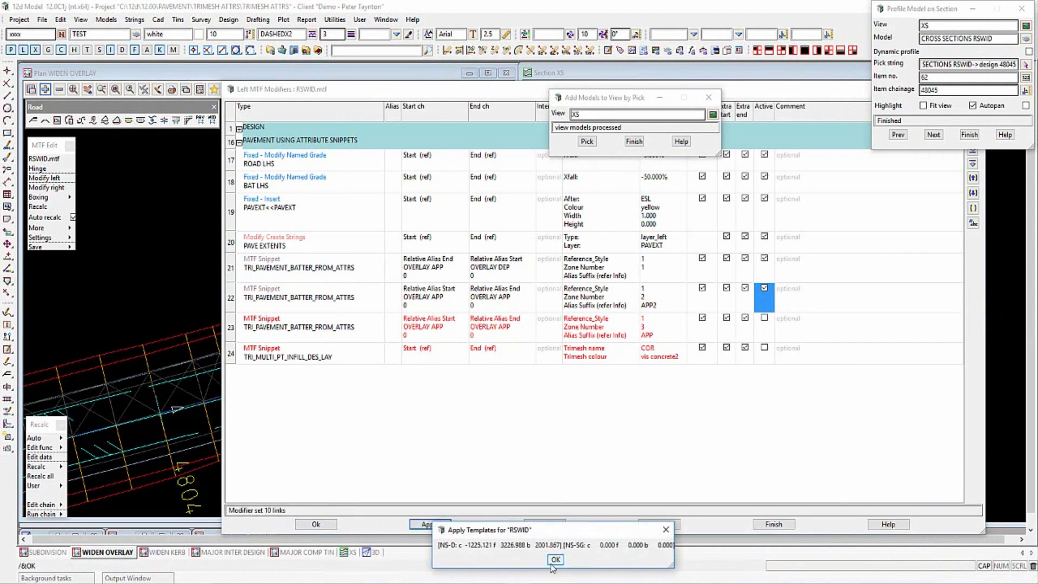
key("Return")
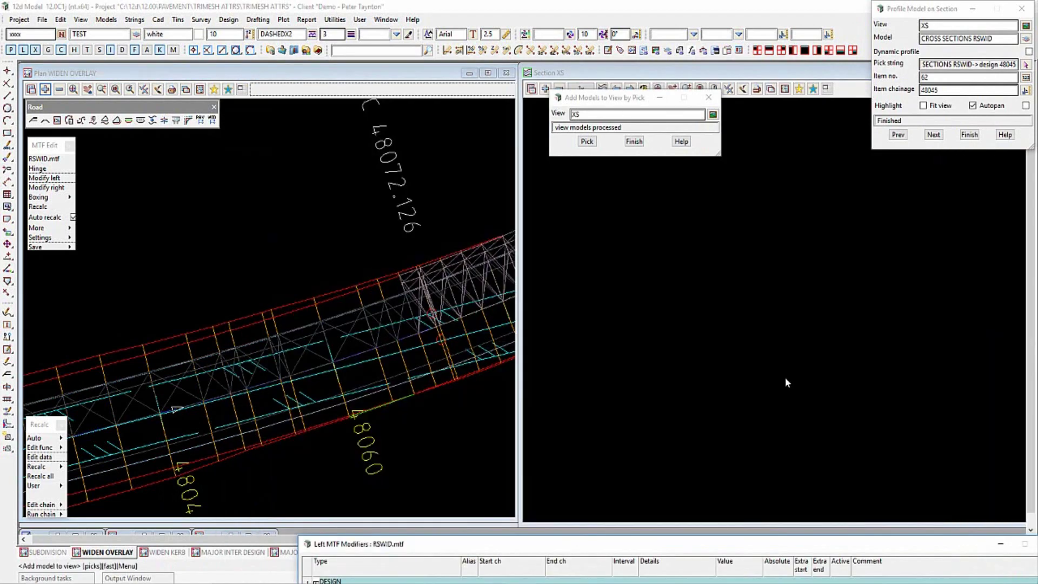
- Step to the next cross section to view the shaded pavement layer
left_click(934, 135)
left_click(934, 135)
scroll(679, 305, "up", 3)
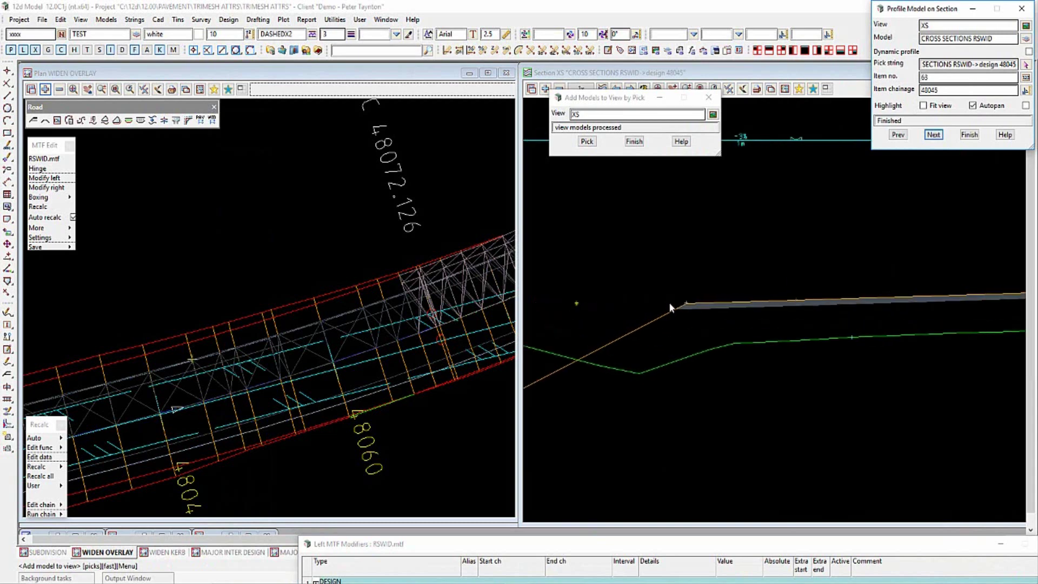
scroll(723, 298, "down", 3)
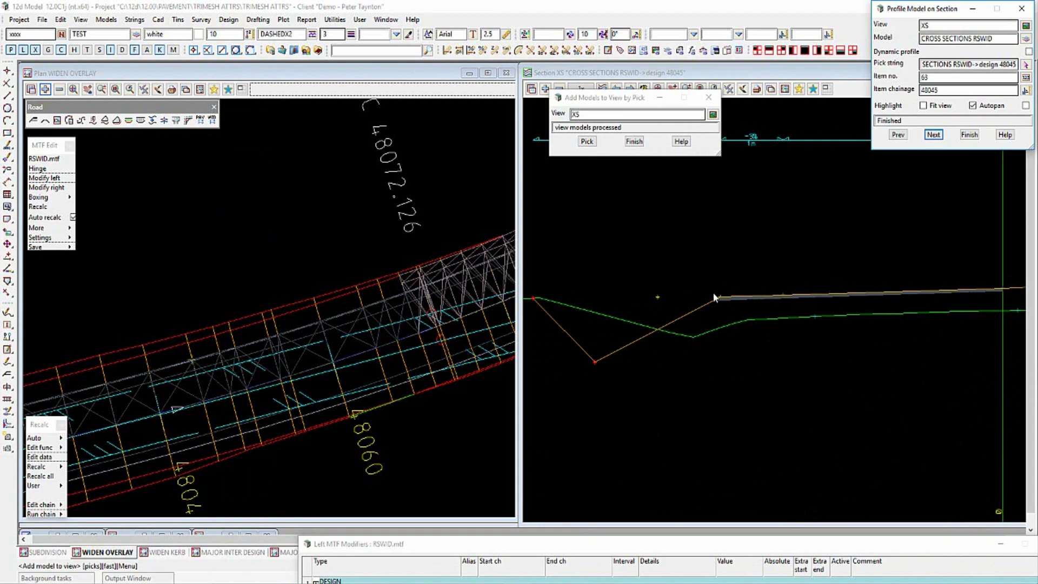
scroll(749, 319, "up", 2)
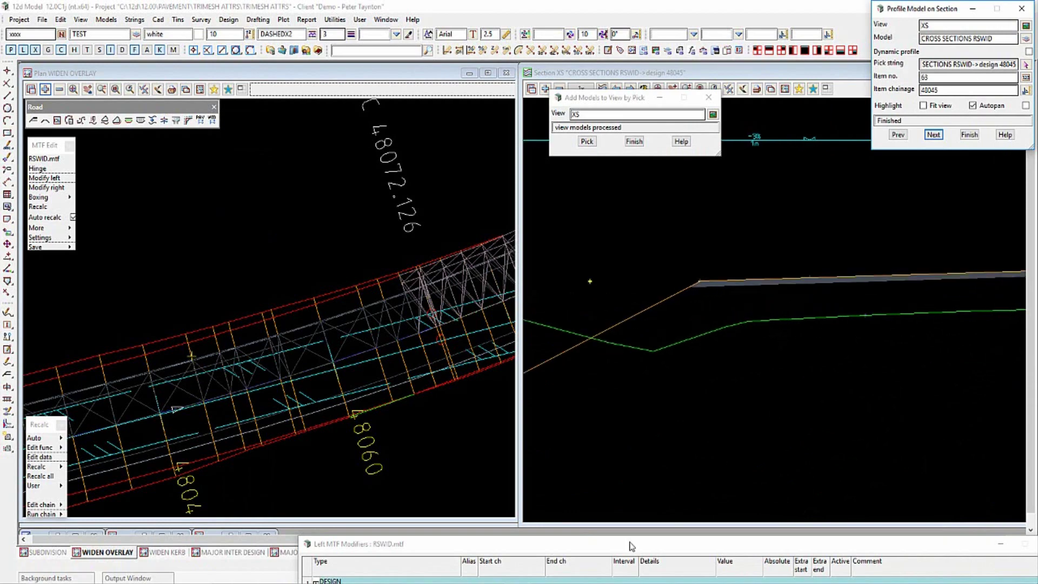
- Activate the row 23 pavement batter snippet and open its settings
left_click_drag(588, 279, 484, 56)
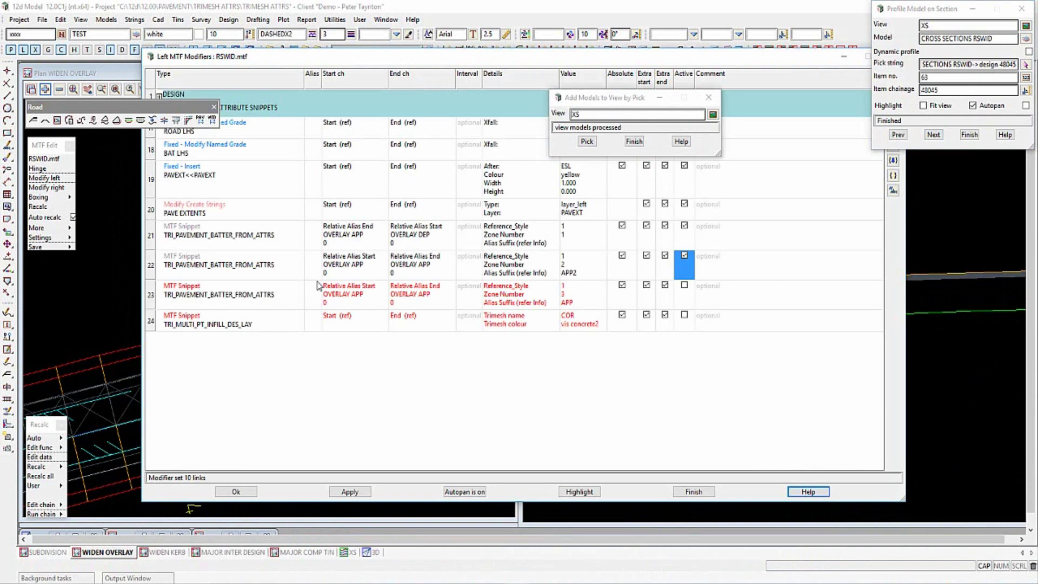
left_click(686, 288)
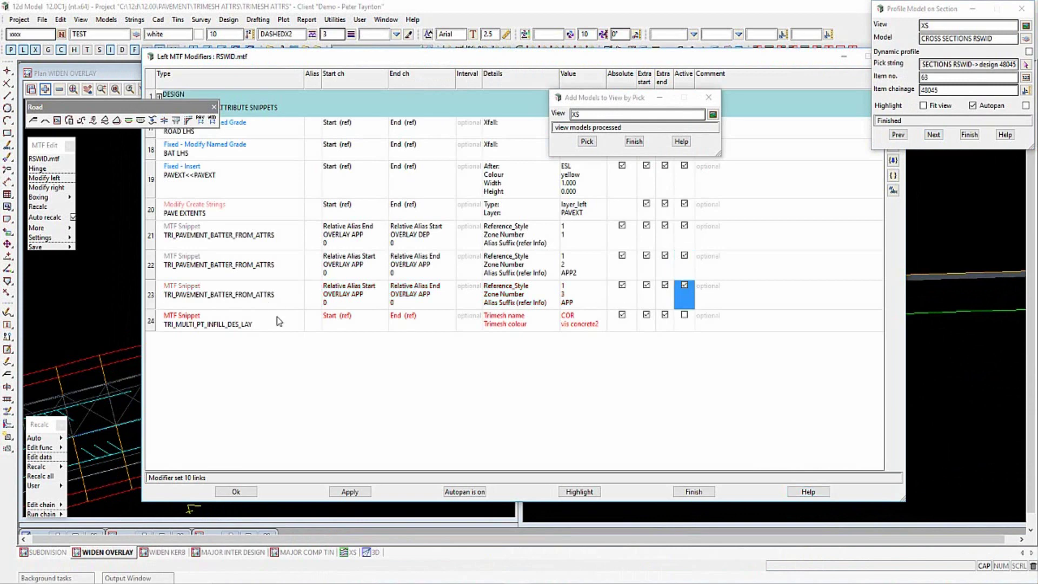
left_click(256, 301)
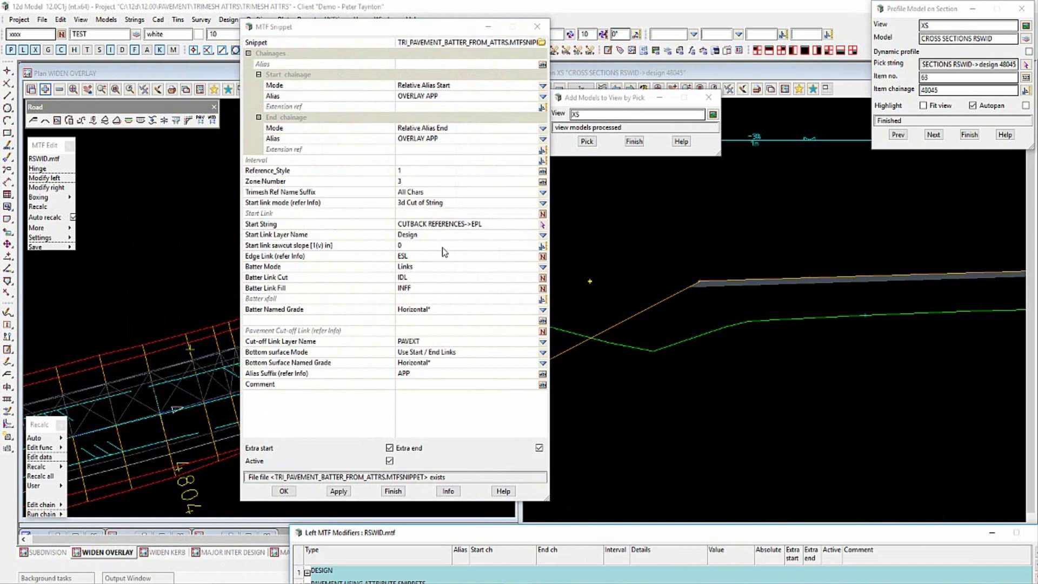
- Keep start link mode as 3d Cut of String and apply the snippet to the design
left_click(543, 203)
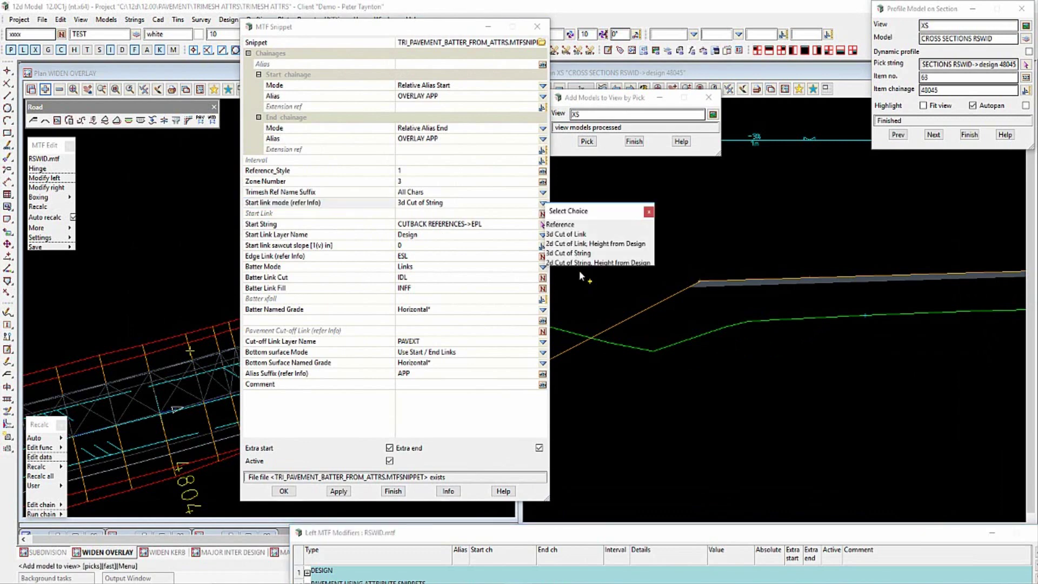
left_click(649, 212)
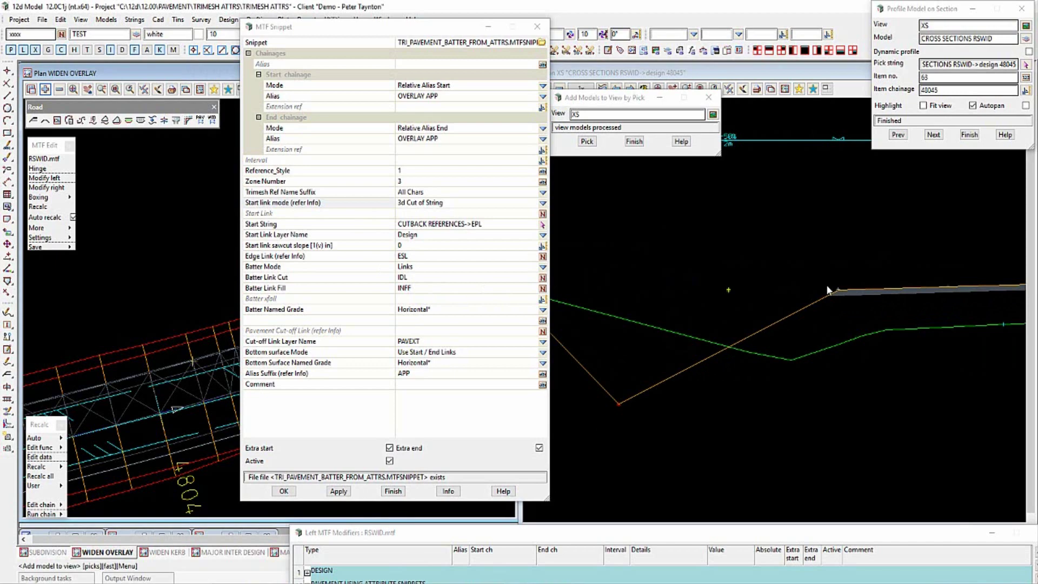
left_click(335, 490)
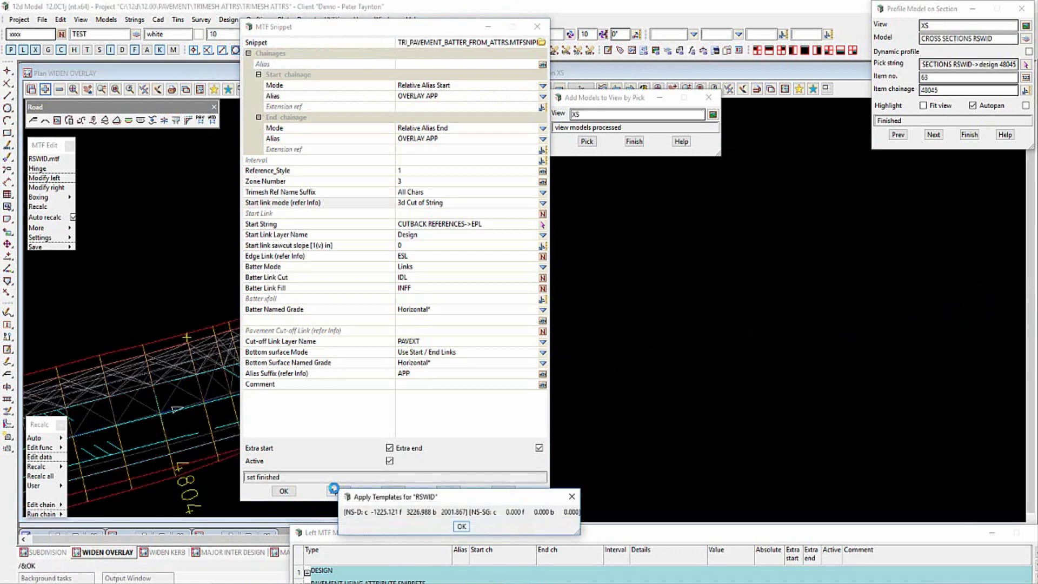
key("Return")
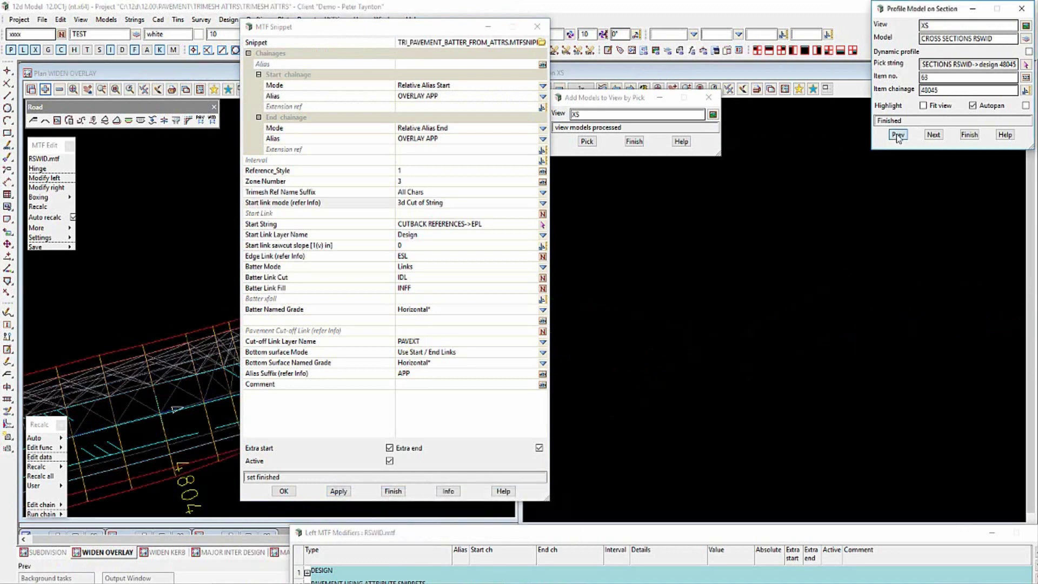
- Step back to the chainage 48040 cross section showing the pavement block and batter
left_click(898, 135)
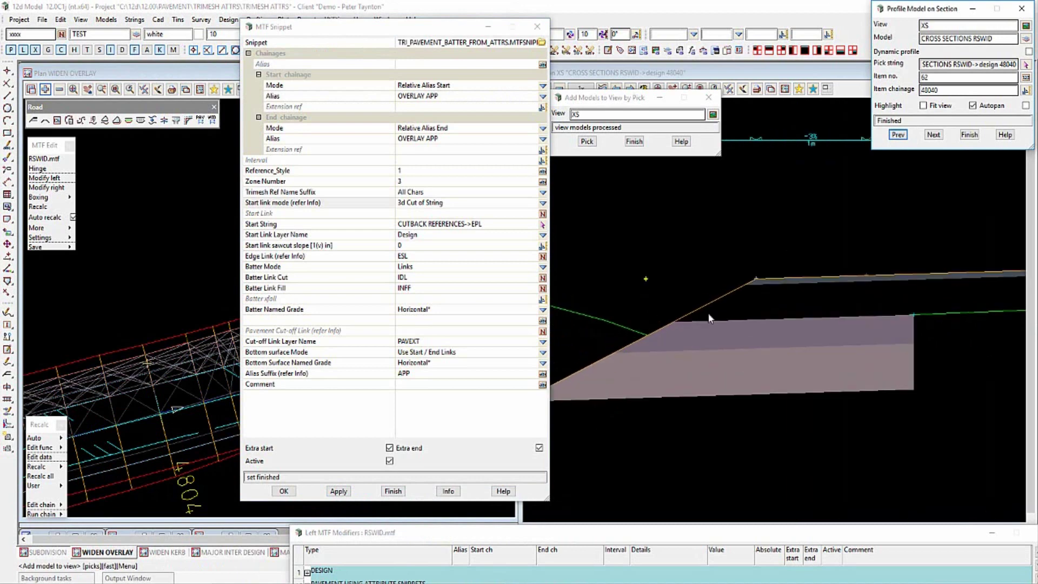
scroll(671, 330, "up", 3)
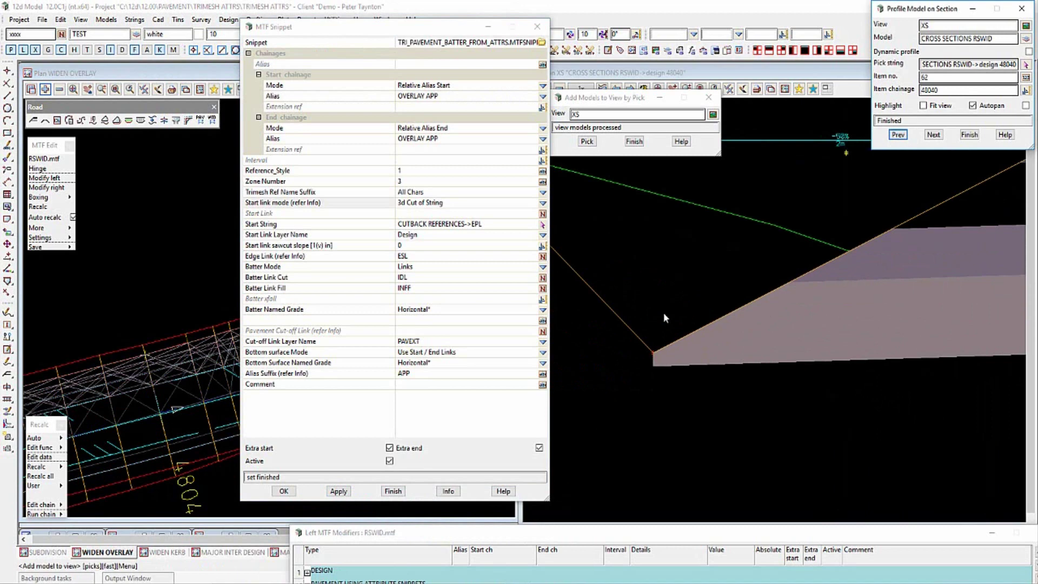
left_click(655, 355)
scroll(642, 374, "down", 3)
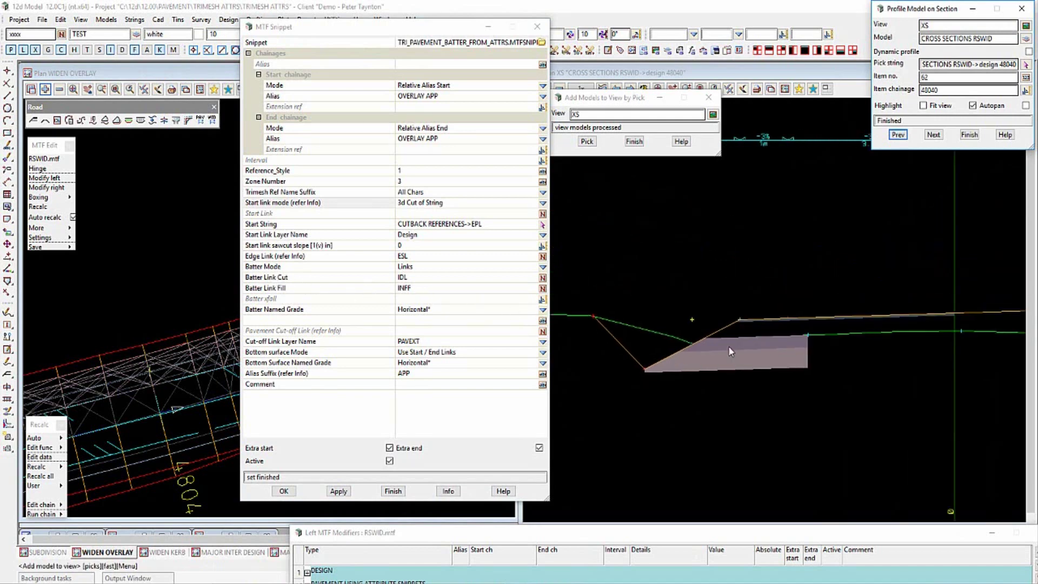
scroll(800, 341, "up", 2)
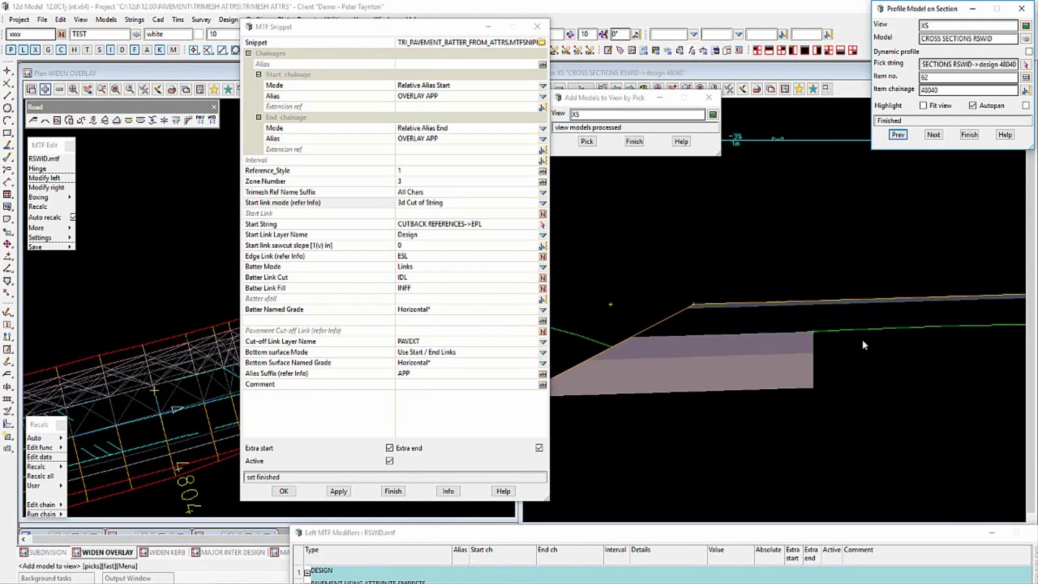
scroll(862, 339, "down", 2)
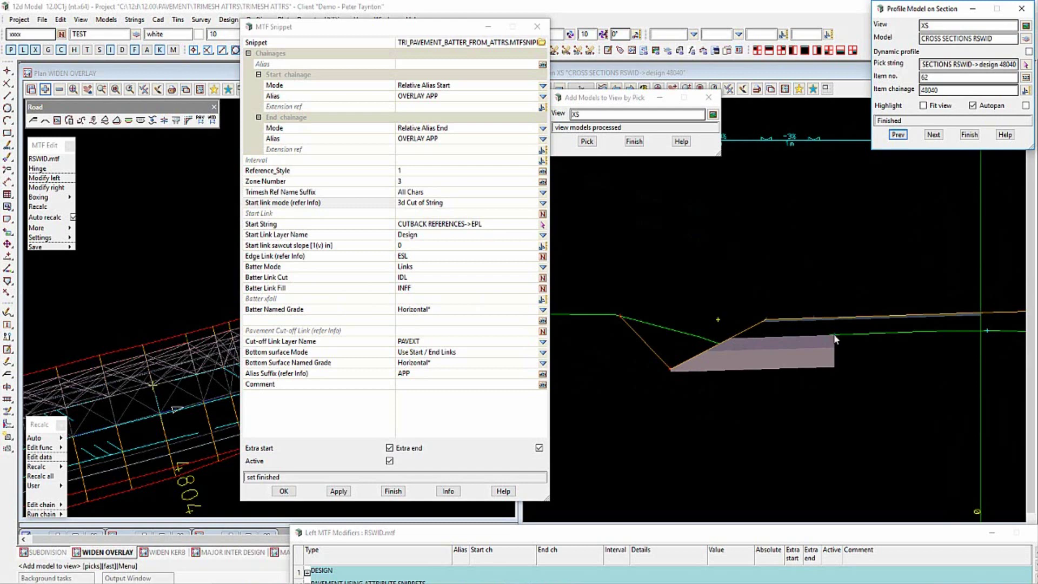
- Confirm the snippet with start link mode 3d Cut of String and recalculate
left_click(543, 204)
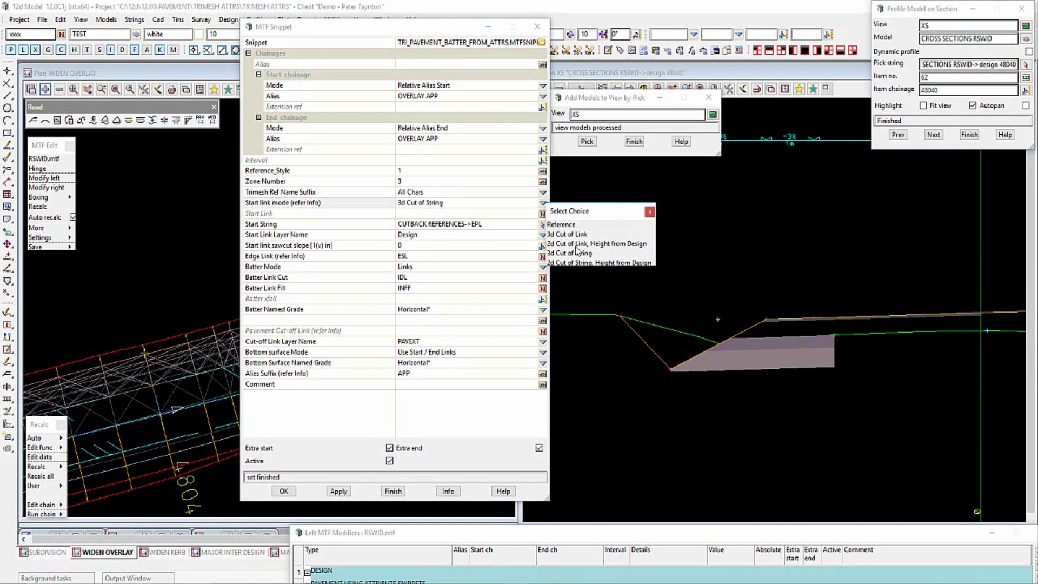
left_click(650, 212)
left_click(283, 492)
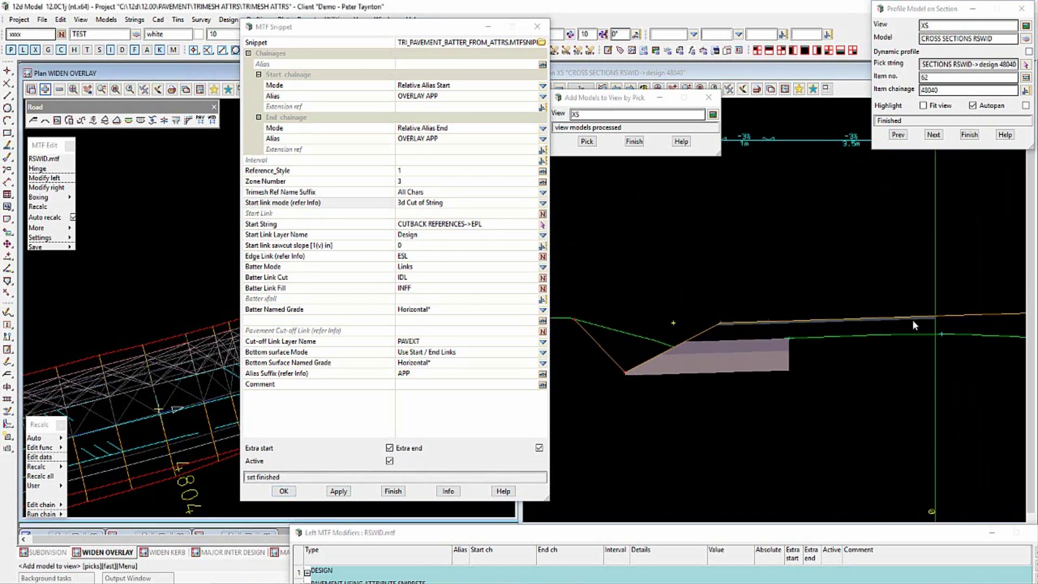
scroll(817, 345, "up", 2)
scroll(769, 337, "down", 1)
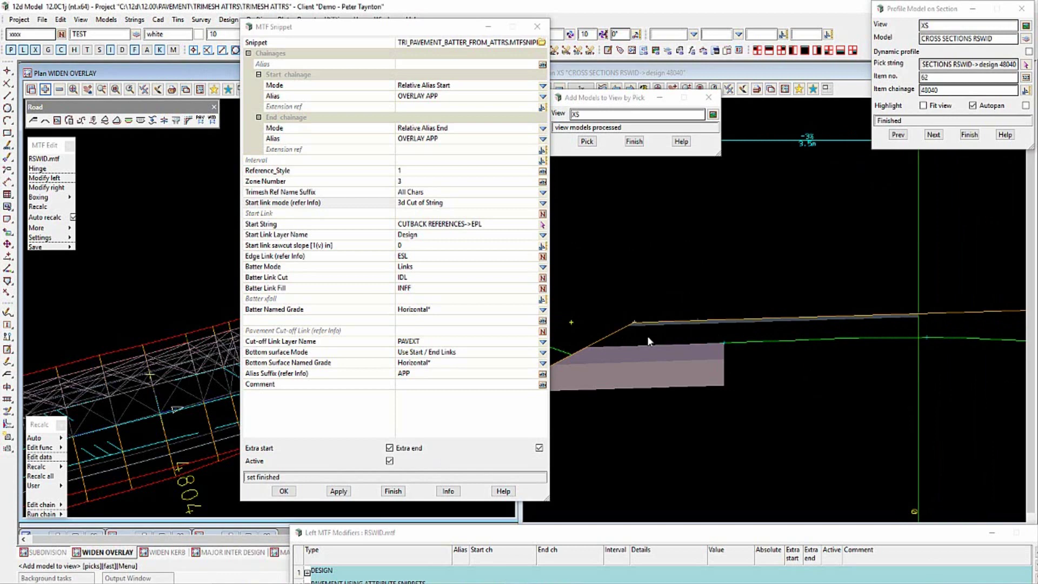
- Inquire the ESL string and the surface under the pavement, then close the snippet settings
key("ctrl+i")
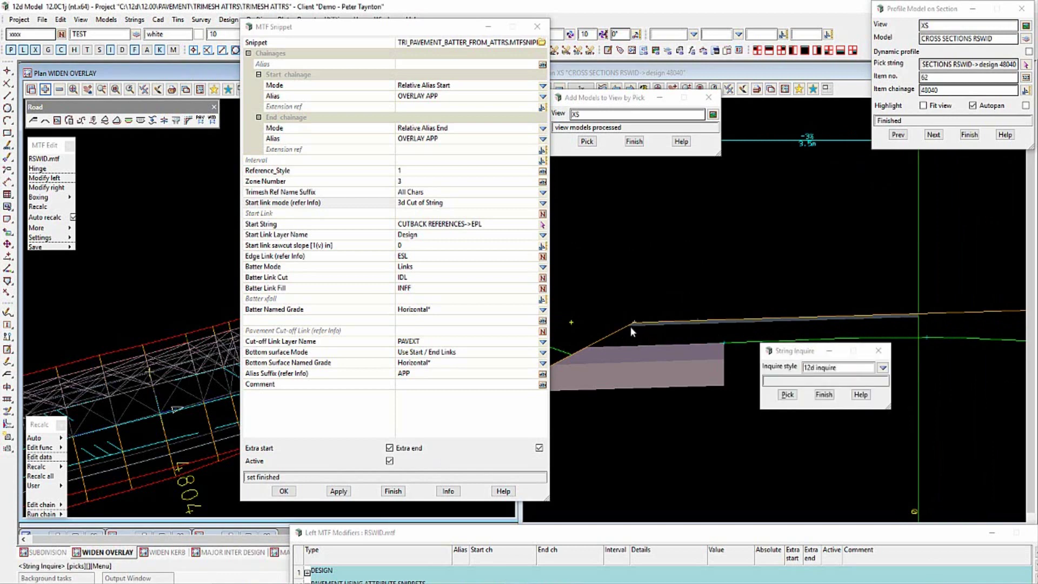
left_click(631, 327)
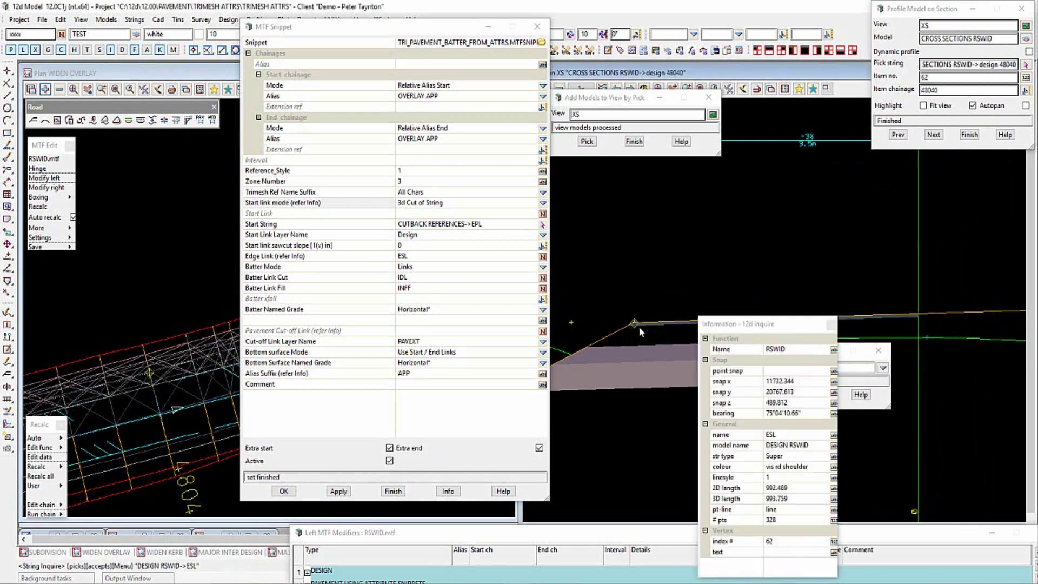
left_click(698, 350)
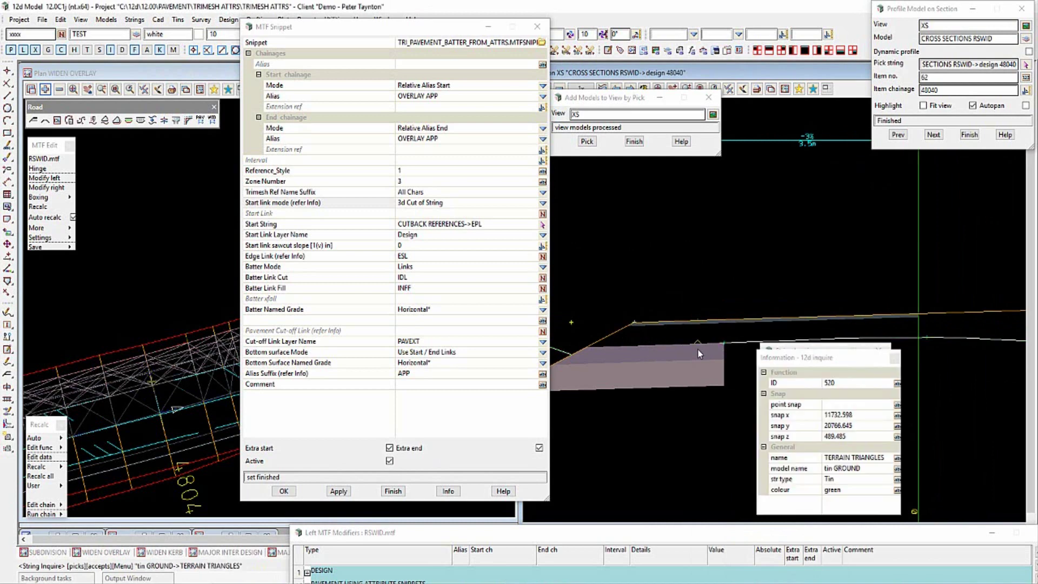
left_click(824, 398)
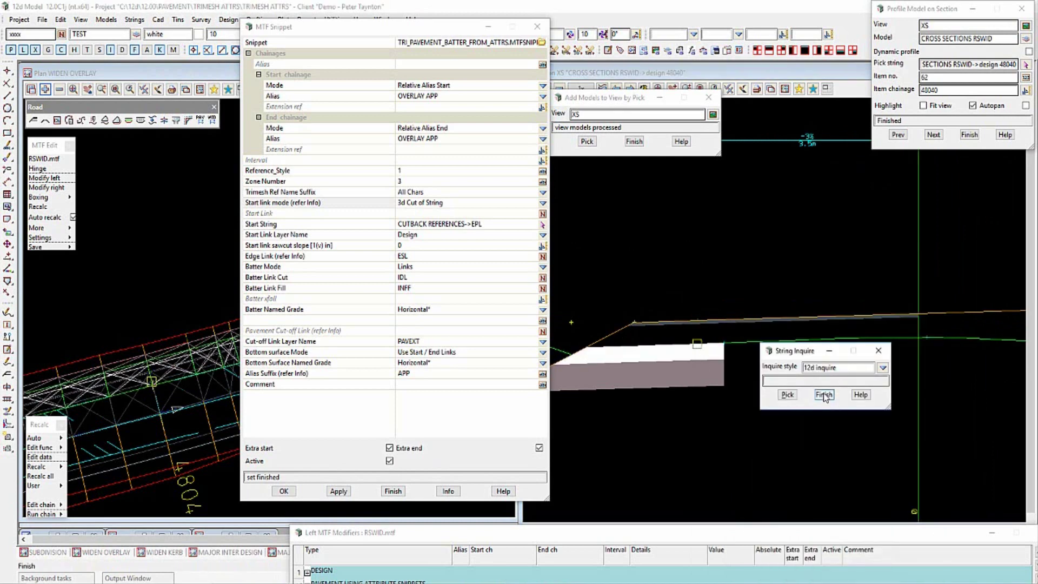
scroll(708, 338, "down", 1)
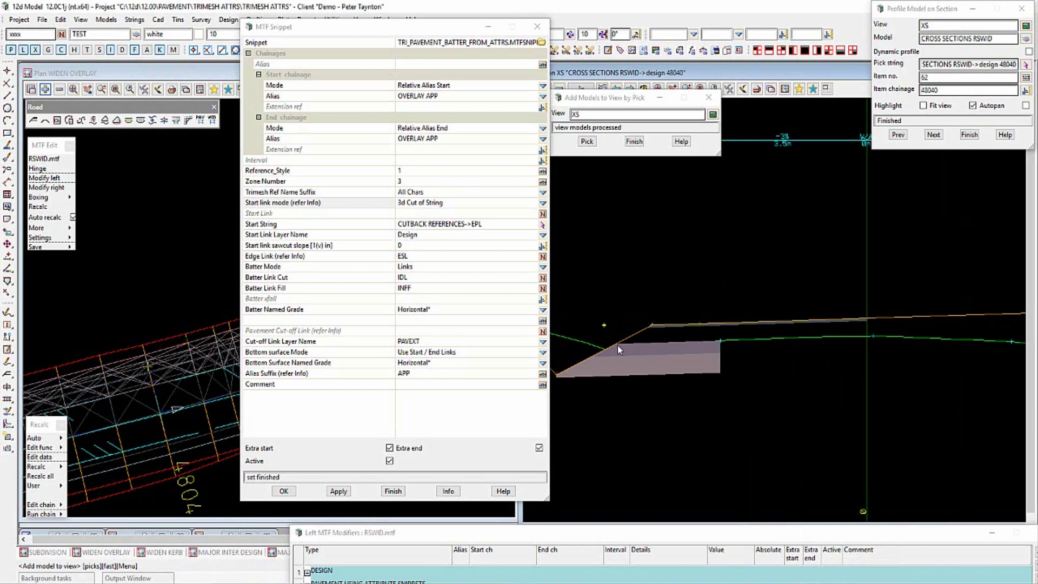
left_click(291, 492)
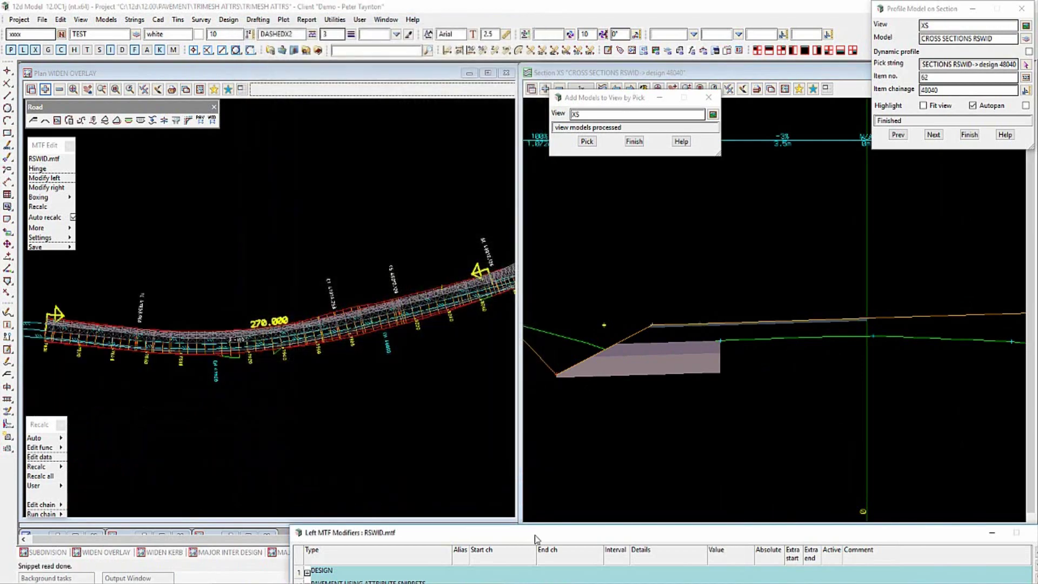
- Add the MESH STRS PAVEMENT RSWID model to the XS section view
left_click(633, 142)
left_click(545, 89)
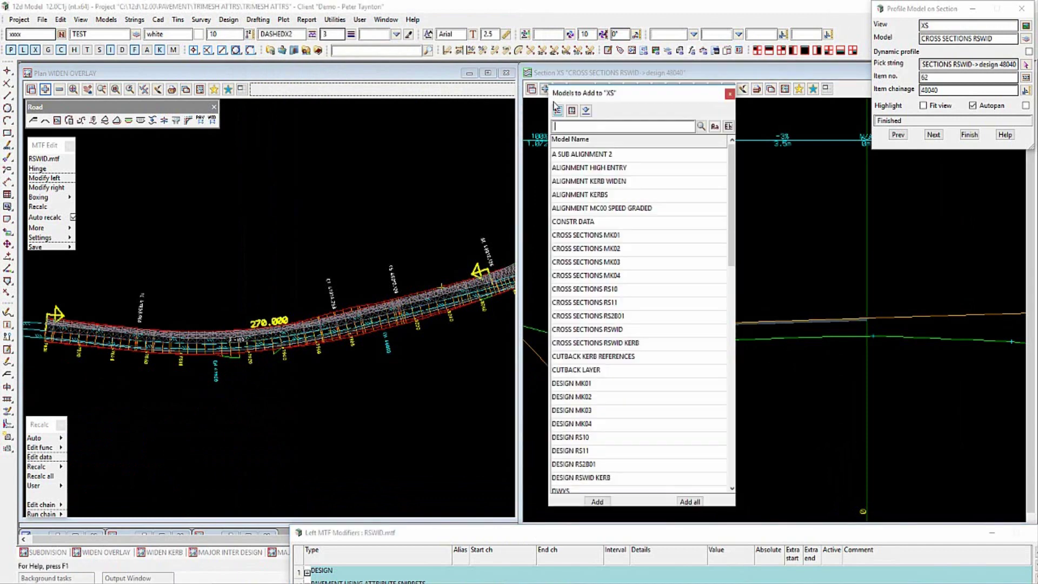
type("M")
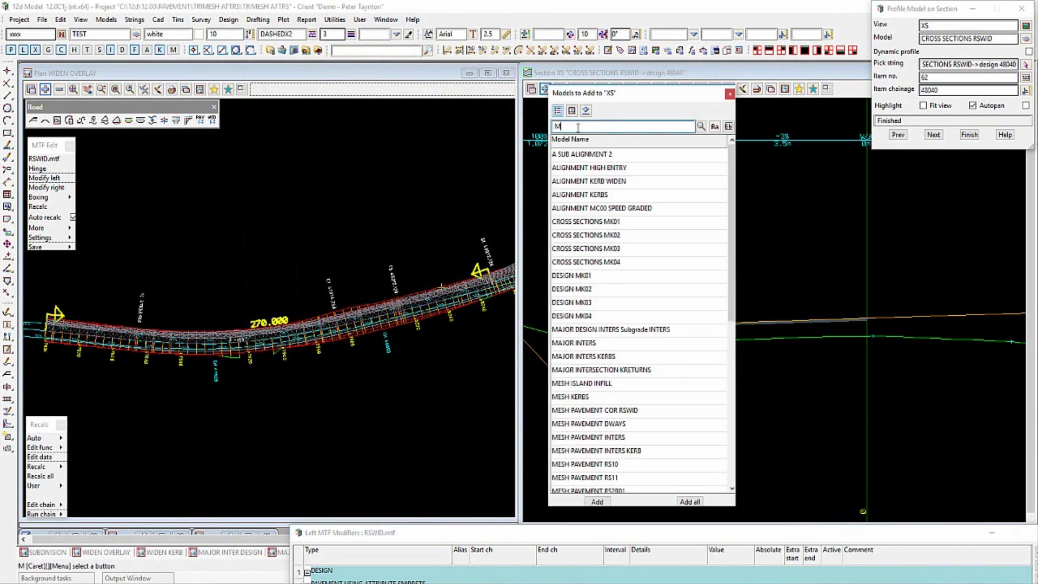
type("ESS")
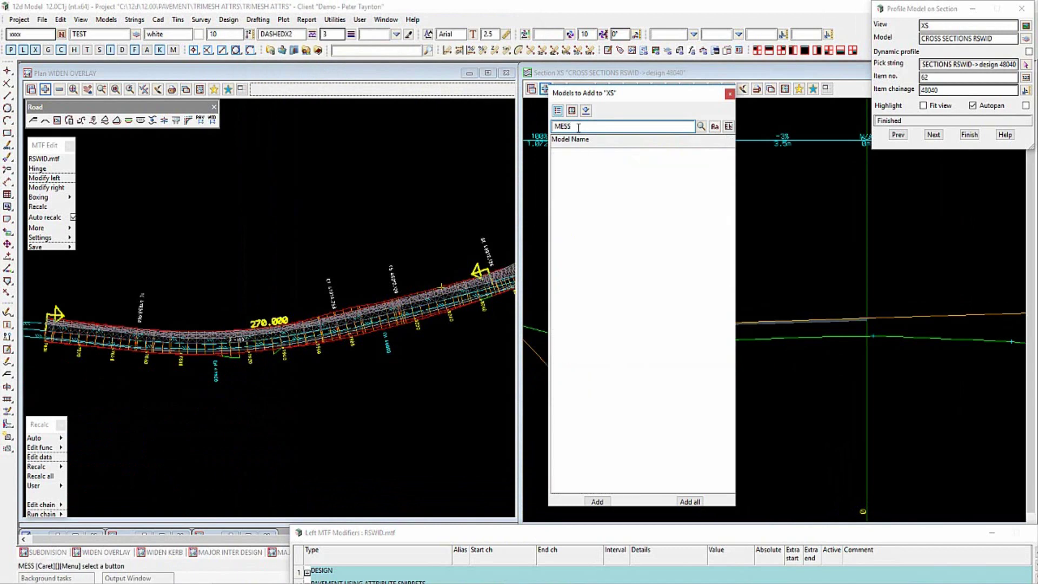
key("BackSpace")
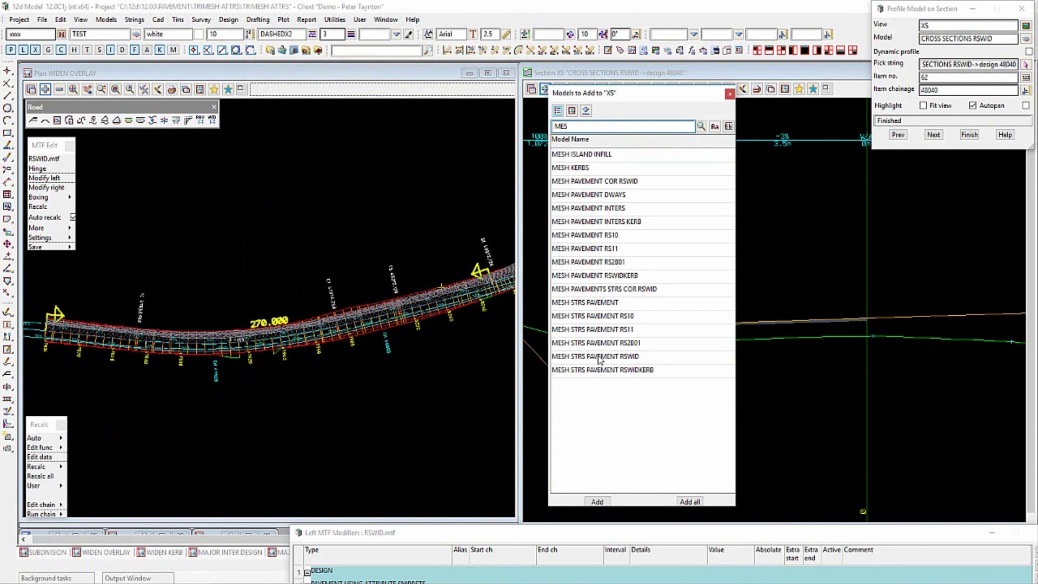
double_click(619, 268)
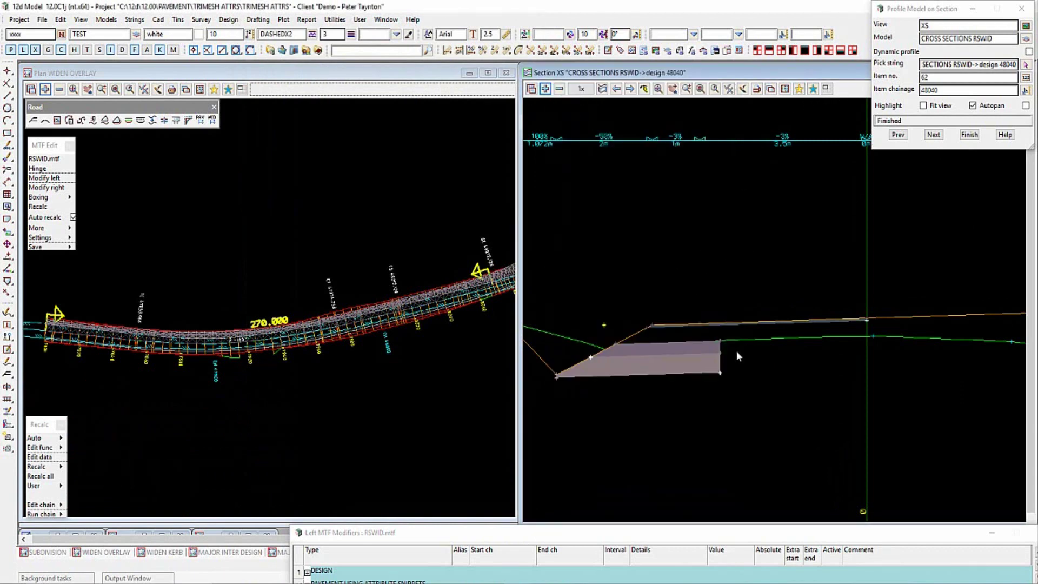
- Inquire the pavement mesh string, then enlarge the Left MTF Modifiers list over the views
key("ctrl+i")
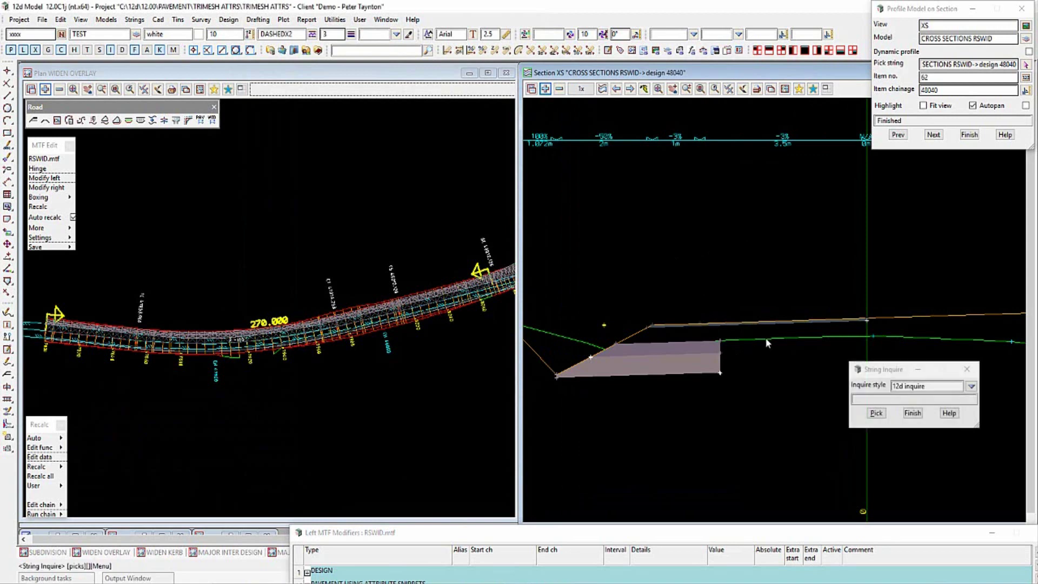
left_click(649, 329)
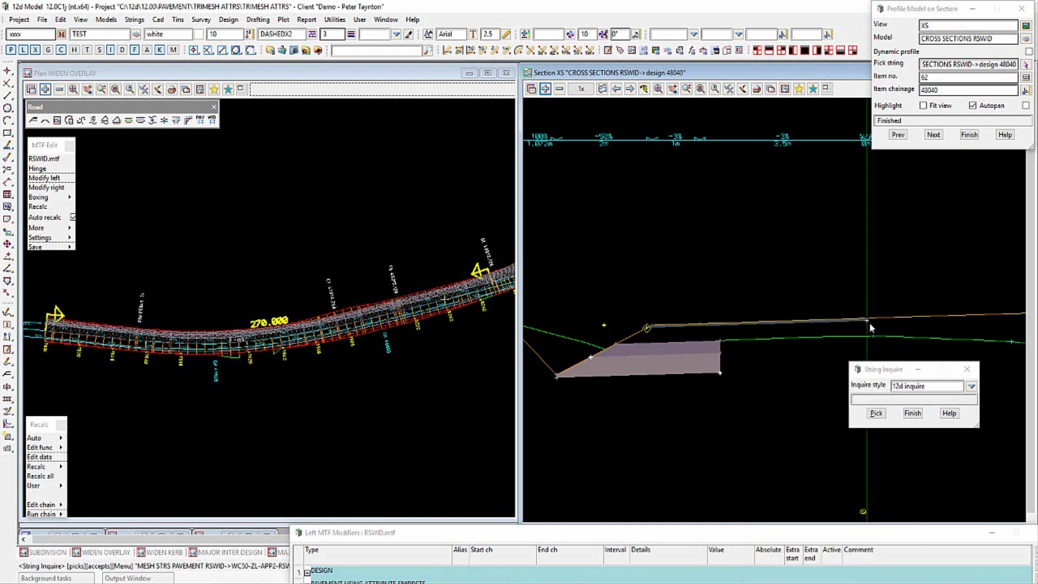
left_click(913, 414)
left_click_drag(603, 537, 509, 121)
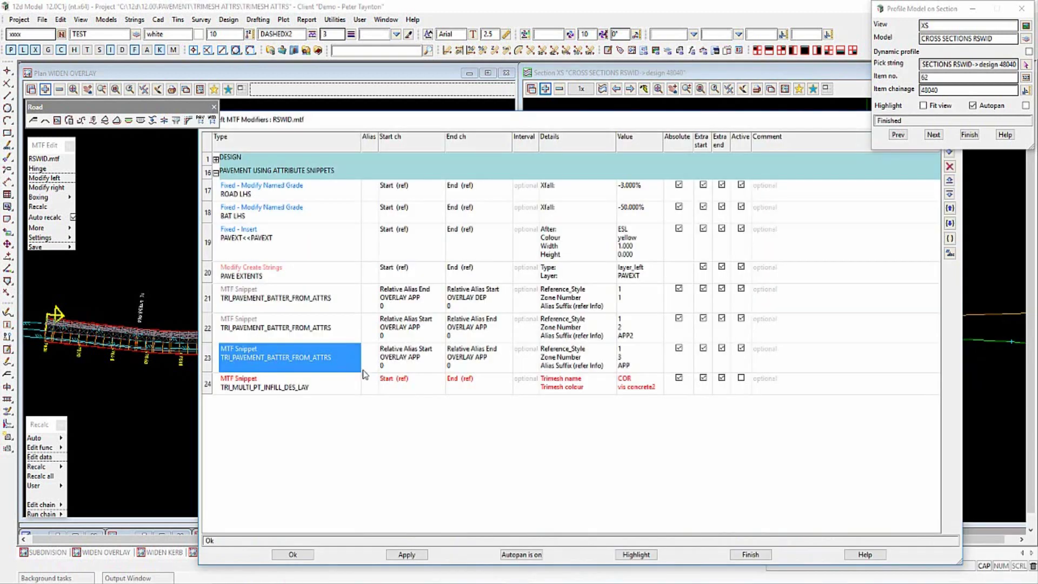
- Make the TRI_MULTI_PT_INFILL_DES_LAY snippet active with Number of points Five, and apply it
left_click(304, 386)
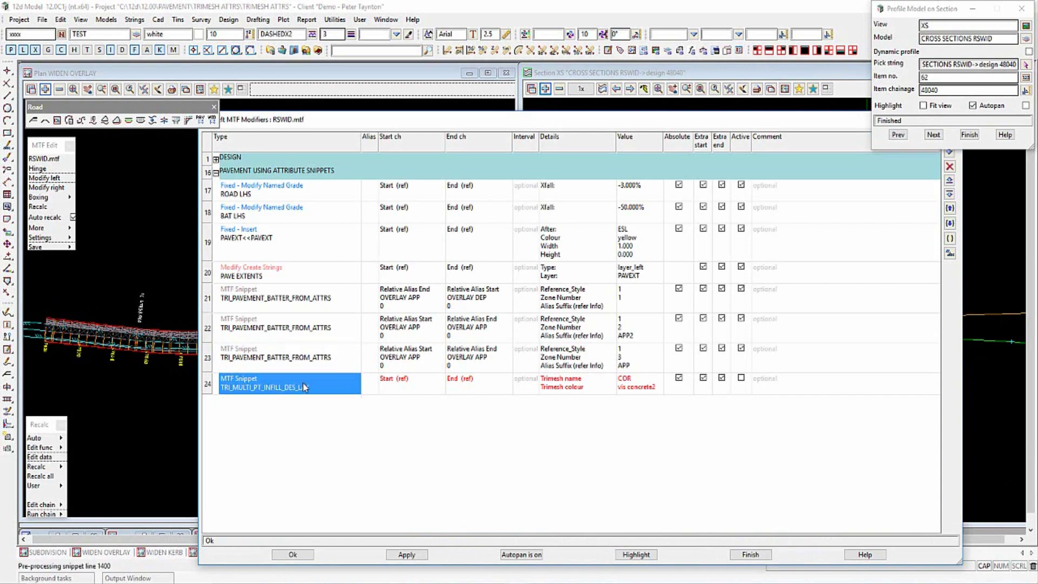
double_click(303, 383)
left_click_drag(648, 121, 660, 522)
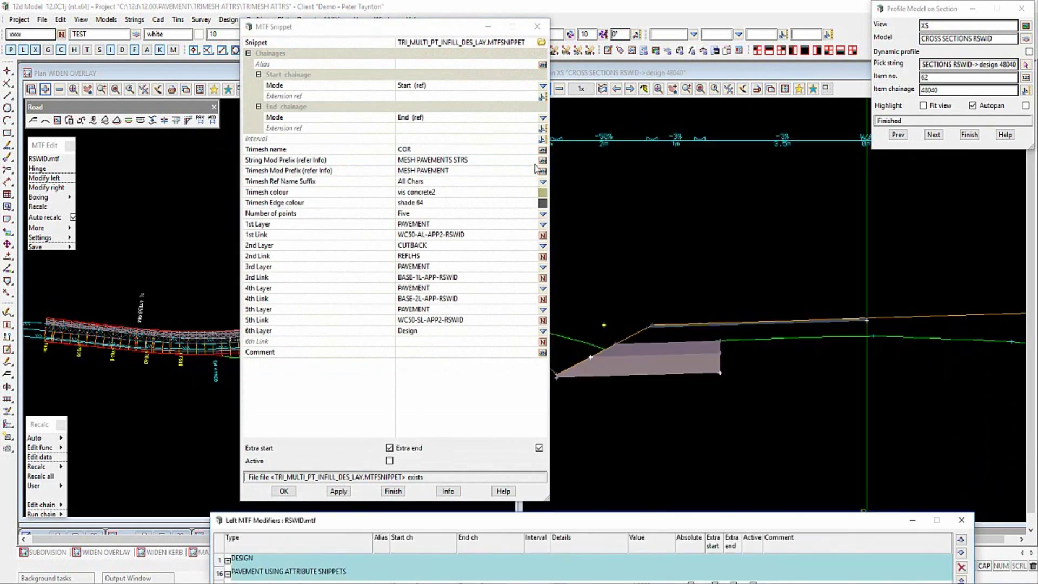
left_click(390, 460)
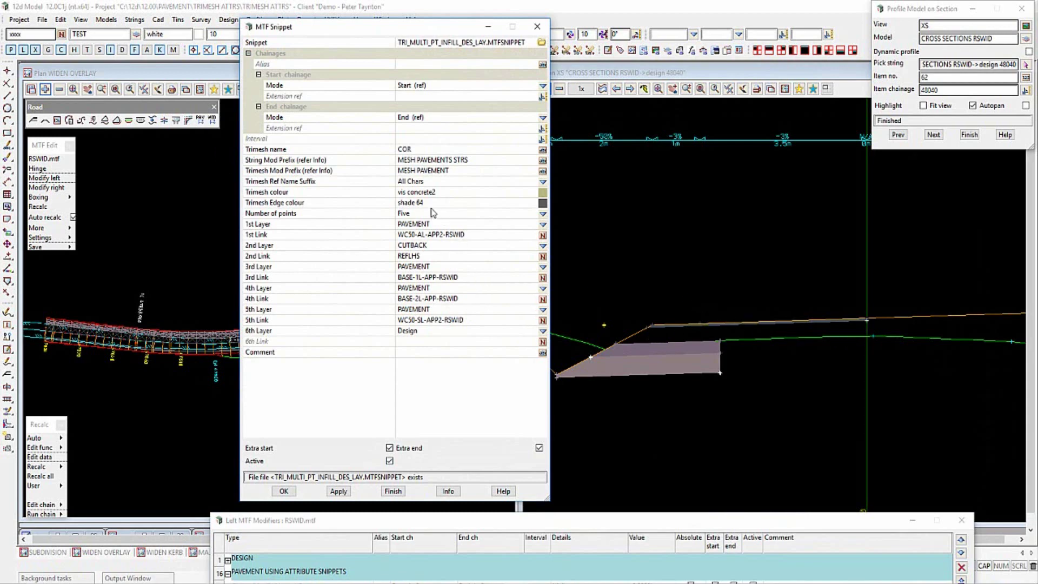
left_click(543, 214)
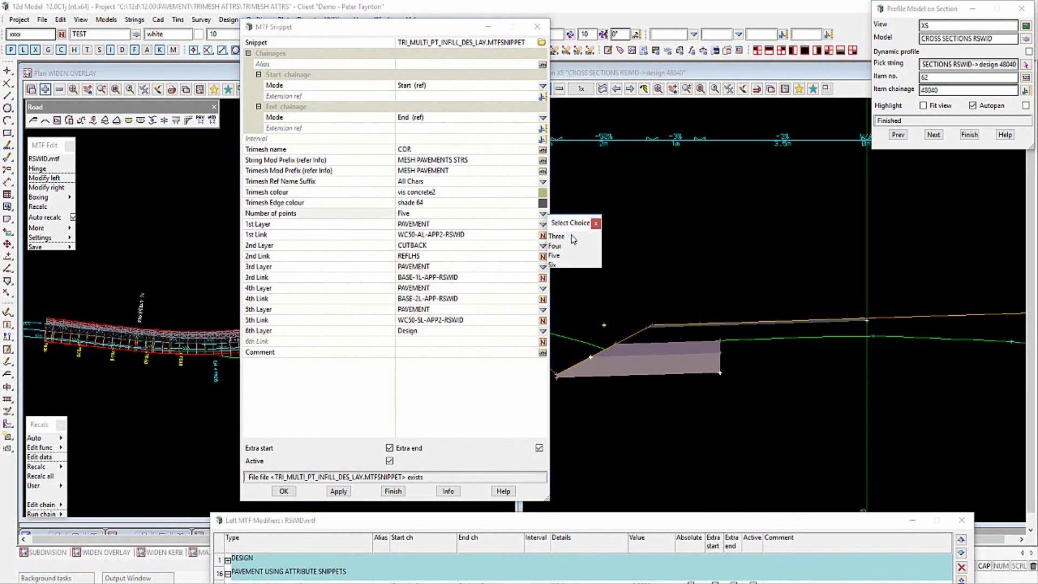
left_click(597, 223)
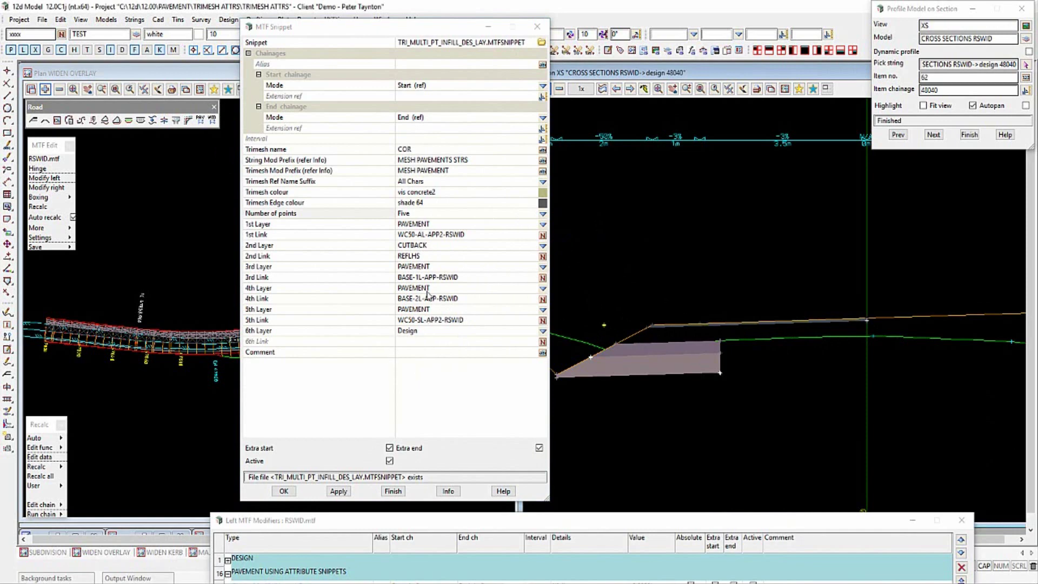
left_click(338, 492)
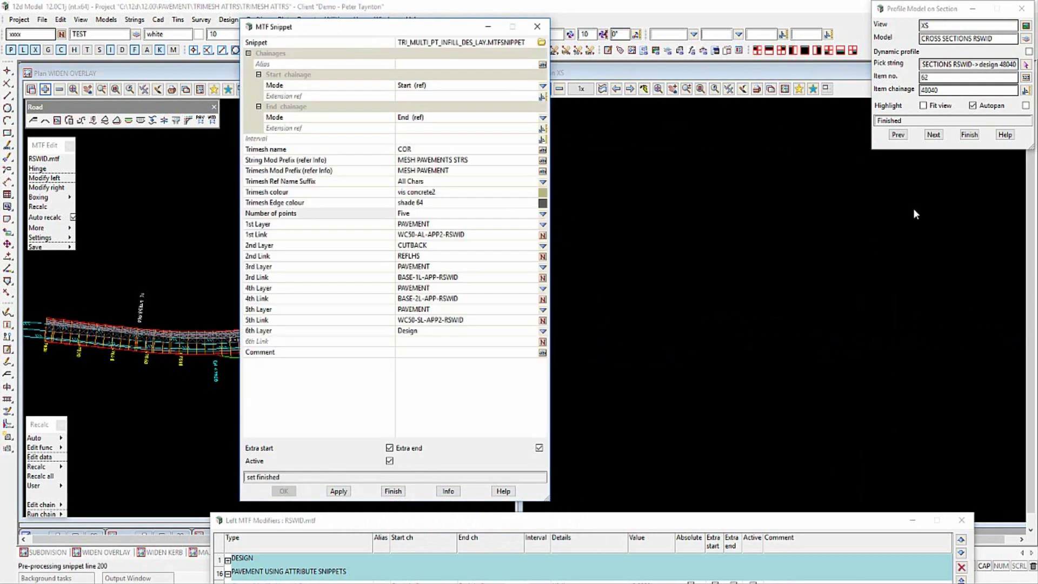
- Advance to the next cross section and add the MESH PAVEMENT COR RSWID model to XS
left_click(933, 135)
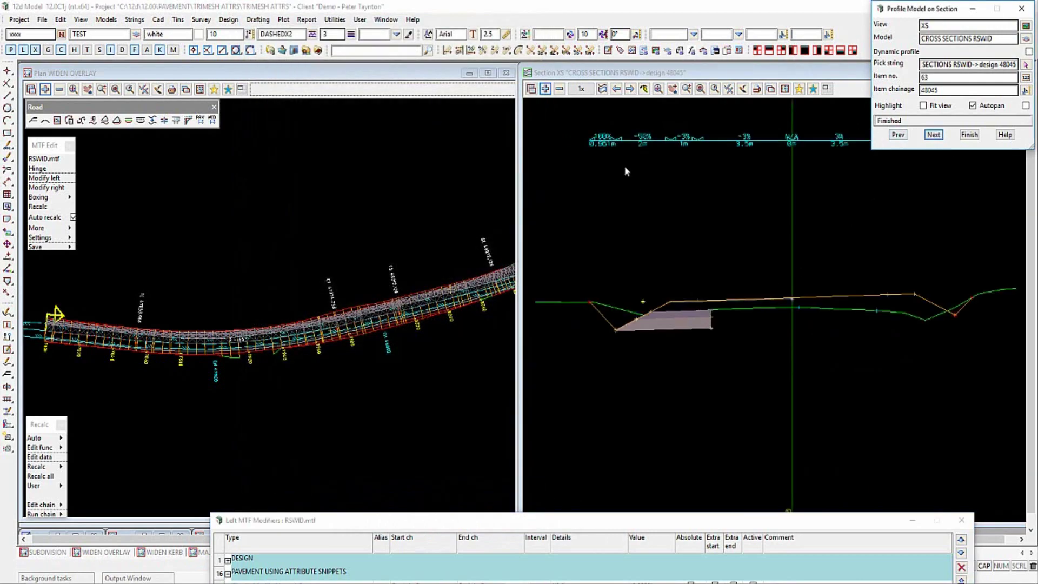
left_click(546, 90)
left_click(546, 90)
type("MES")
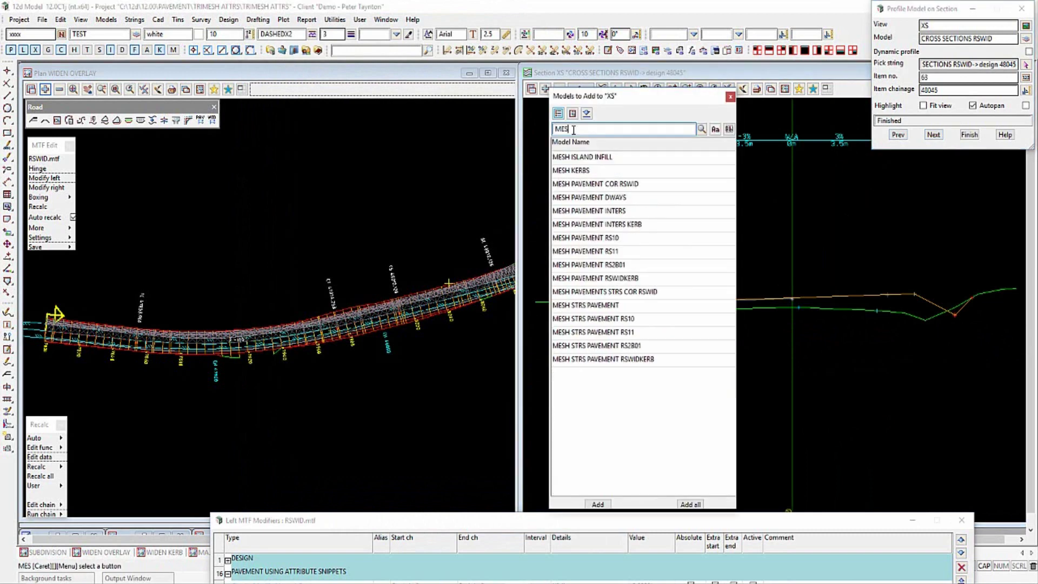
double_click(623, 185)
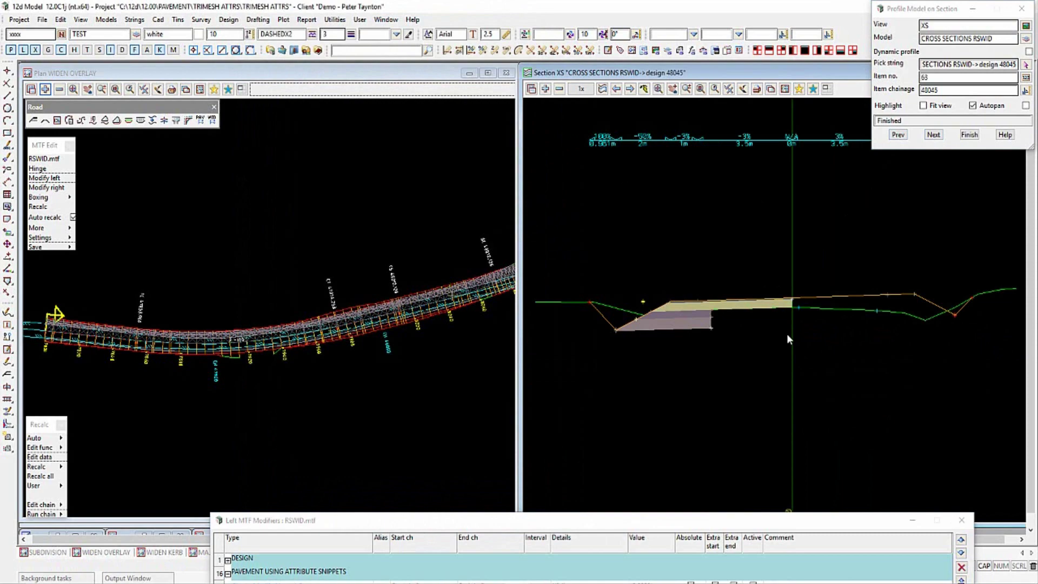
scroll(783, 309, "down", 2)
- Close the Left MTF Modifiers list and section the road string at chainage 48137.5
left_click_drag(630, 527, 590, 112)
left_click(254, 539)
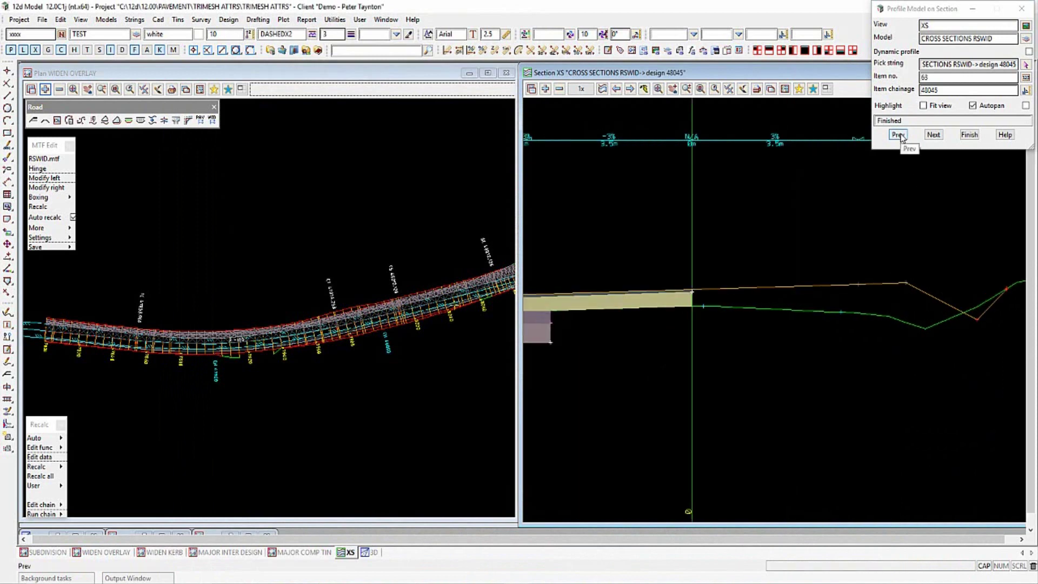
left_click(1026, 63)
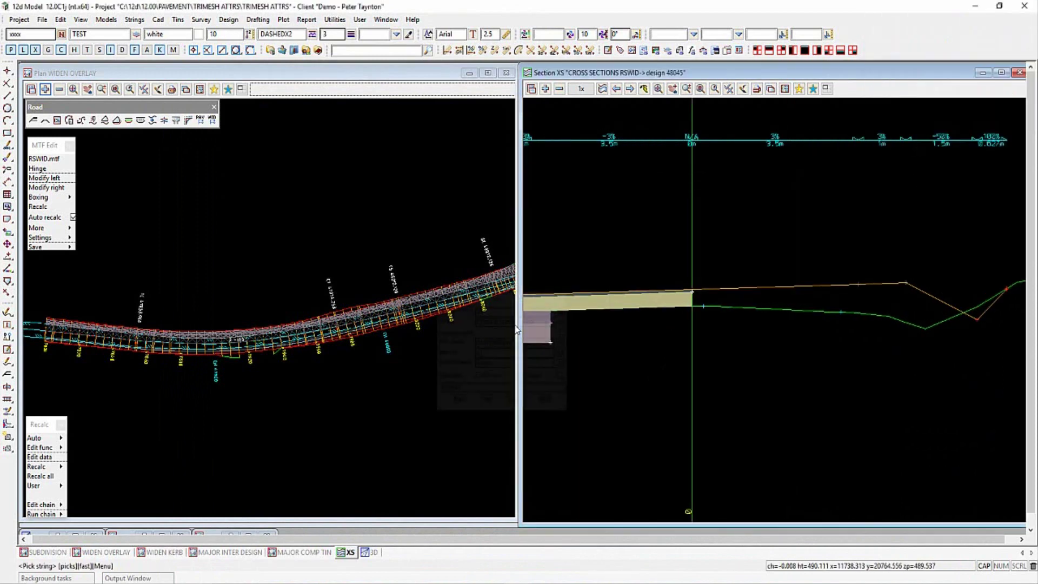
scroll(300, 403, "down", 3)
scroll(374, 371, "up", 5)
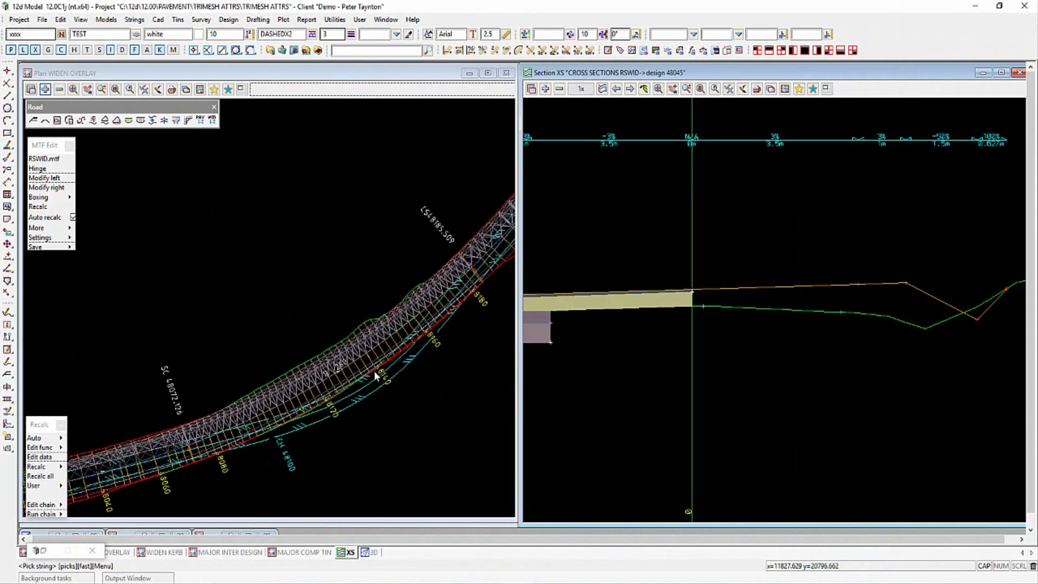
left_click(363, 361)
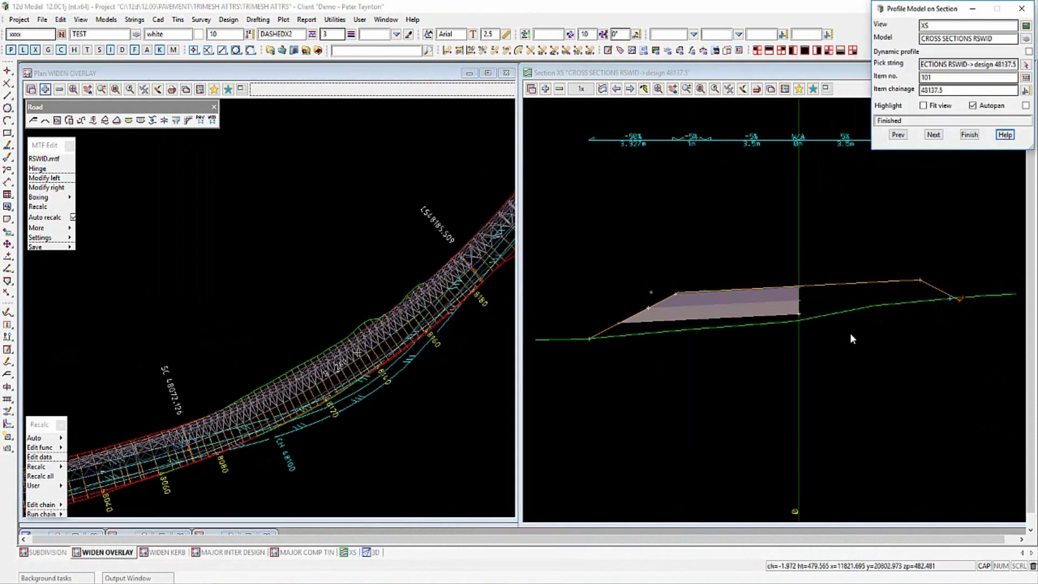
left_click(44, 187)
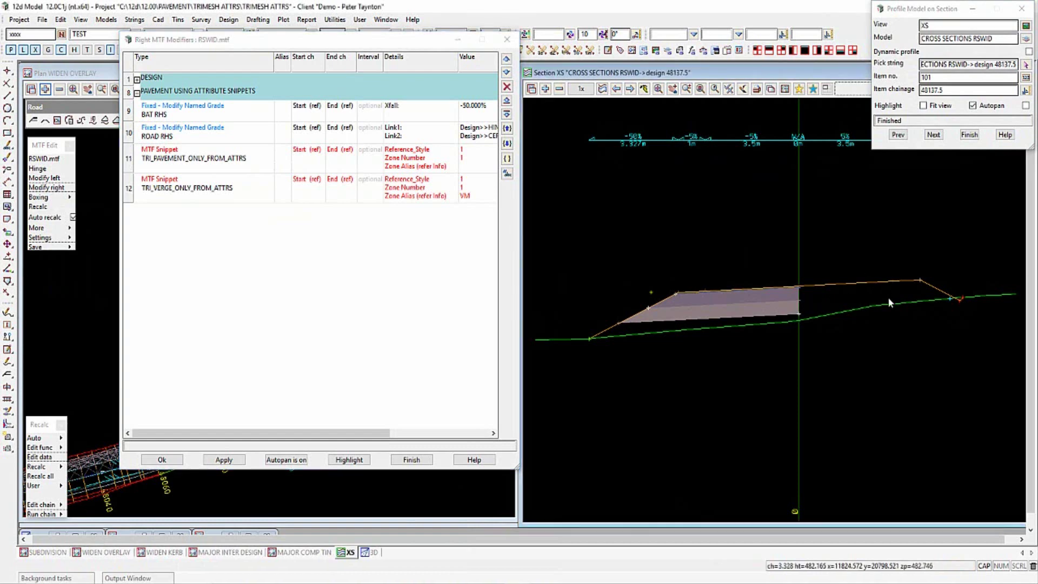
- Zoom the section view in and out to inspect the right-side pavement
scroll(888, 297, "up", 2)
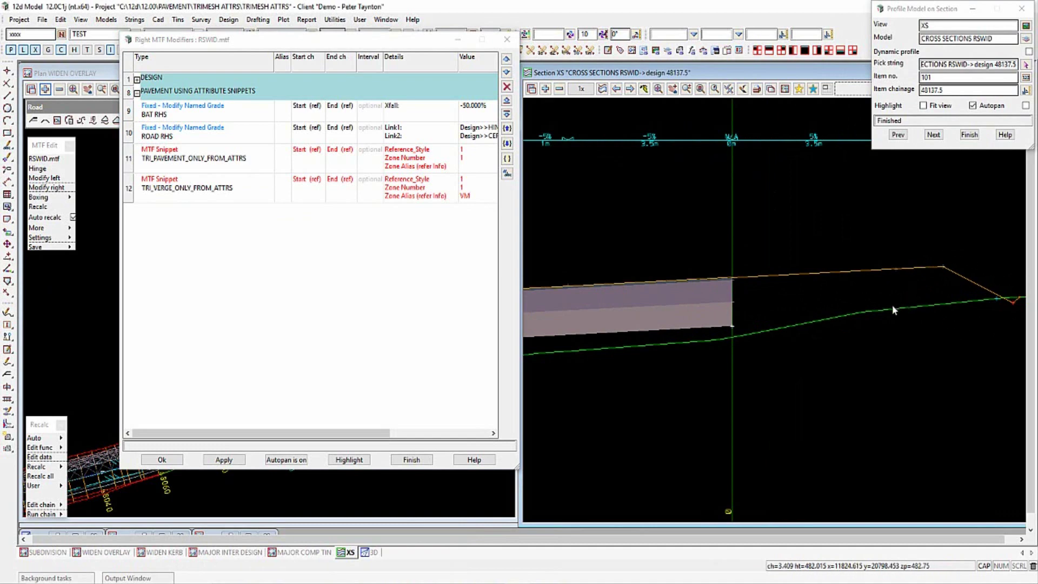
scroll(947, 305, "down", 2)
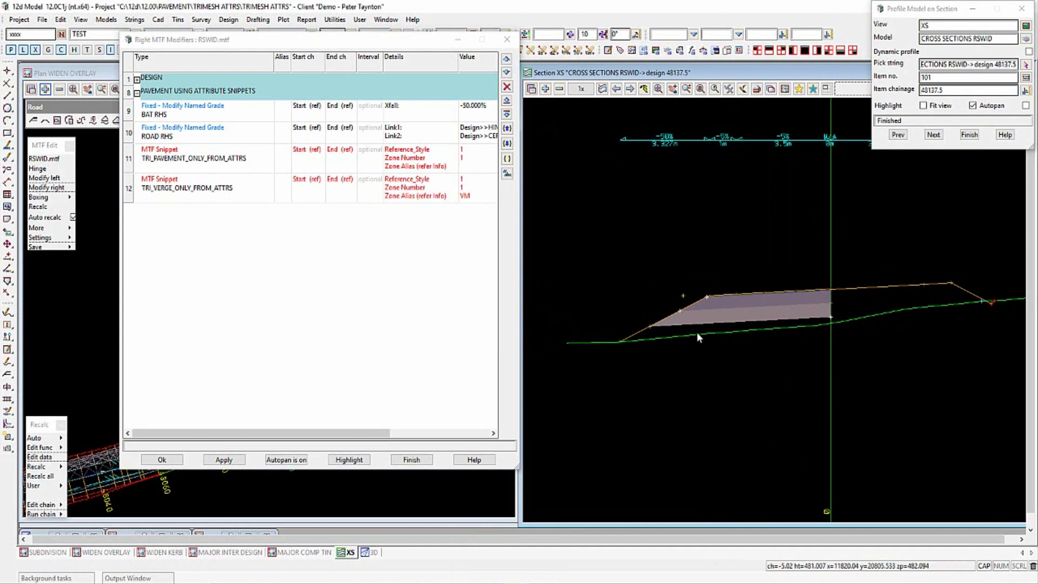
scroll(703, 329, "down", 1)
scroll(843, 310, "up", 3)
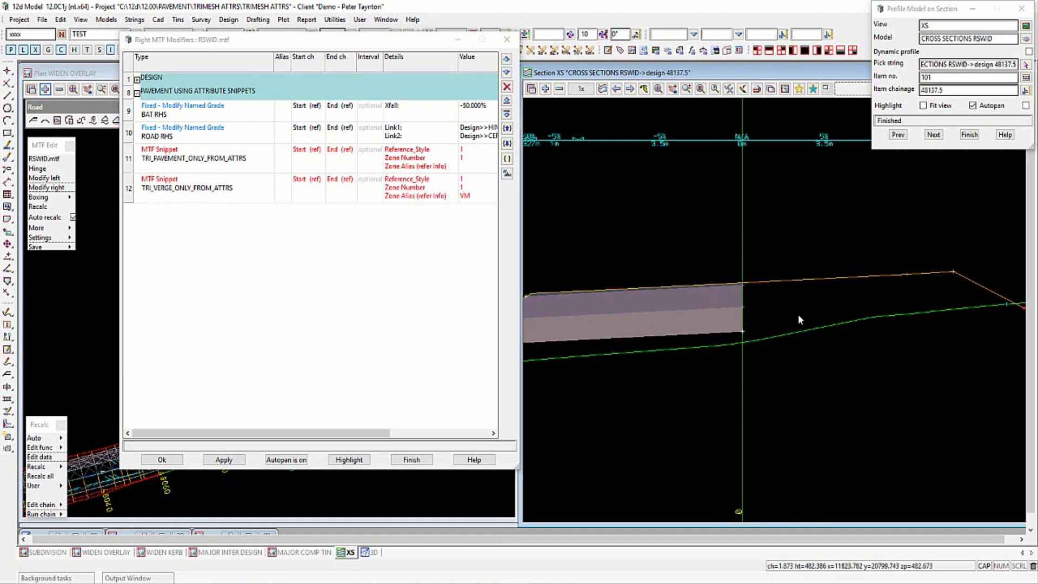
scroll(806, 311, "down", 2)
scroll(927, 307, "up", 2)
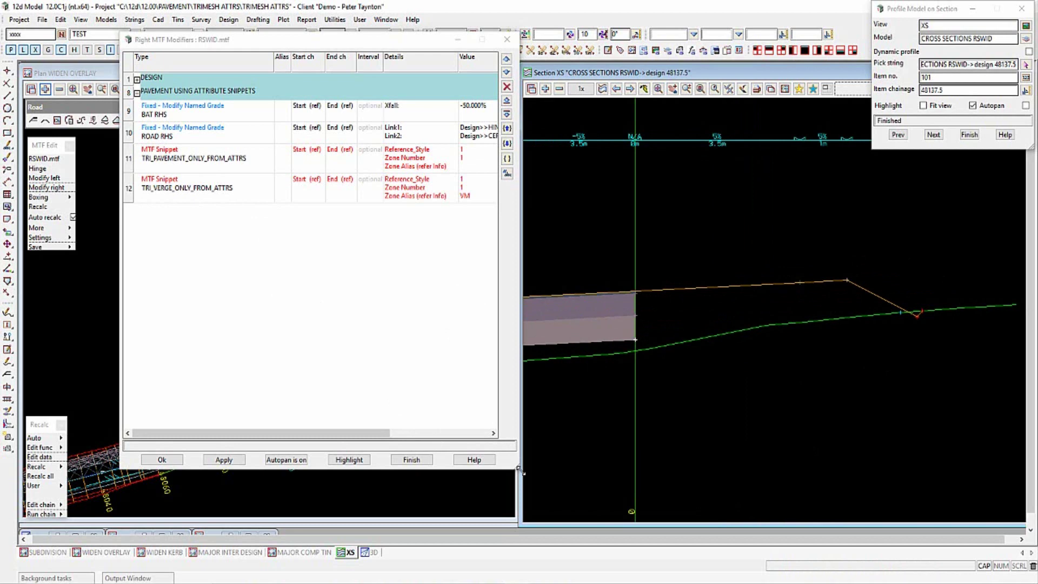
- Make the TRI_PAVEMENT_ONLY_FROM_ATTRS snippet active and apply it to the design
double_click(194, 159)
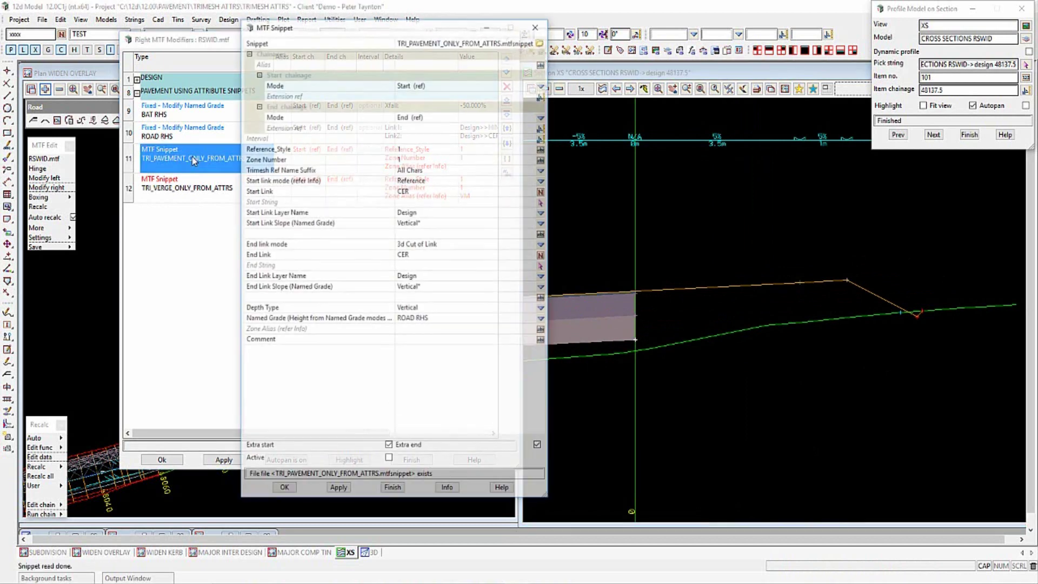
left_click(390, 460)
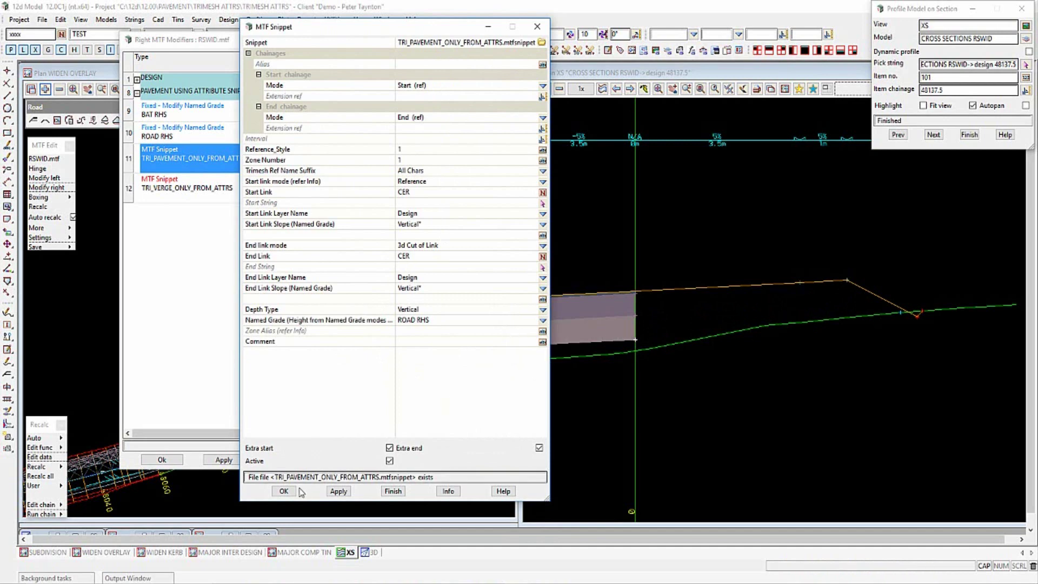
left_click(337, 492)
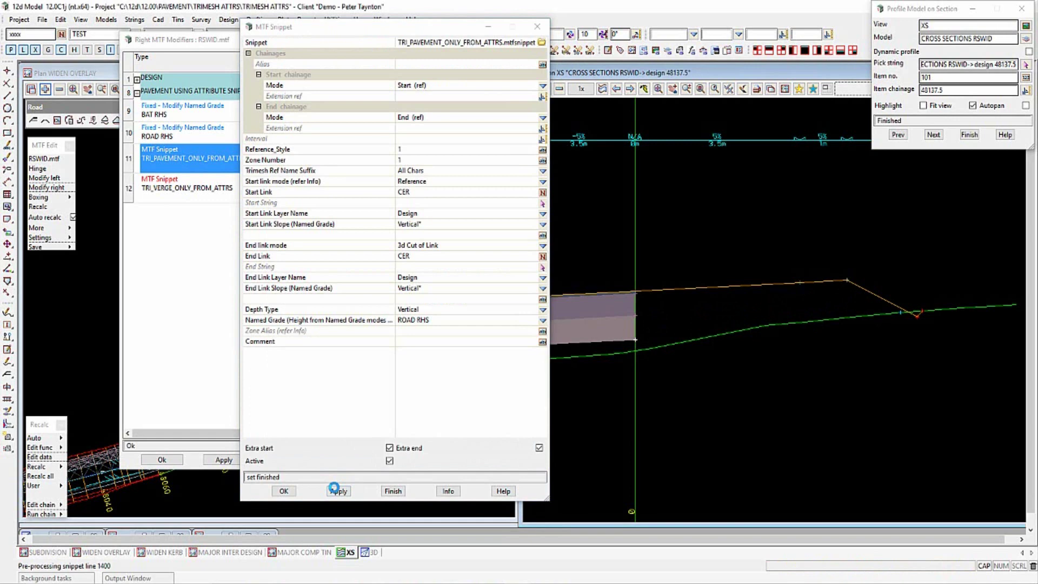
key("Return")
- Inspect the right-side pavement block at chainage 48135, then accept and close the snippet editor
left_click(898, 135)
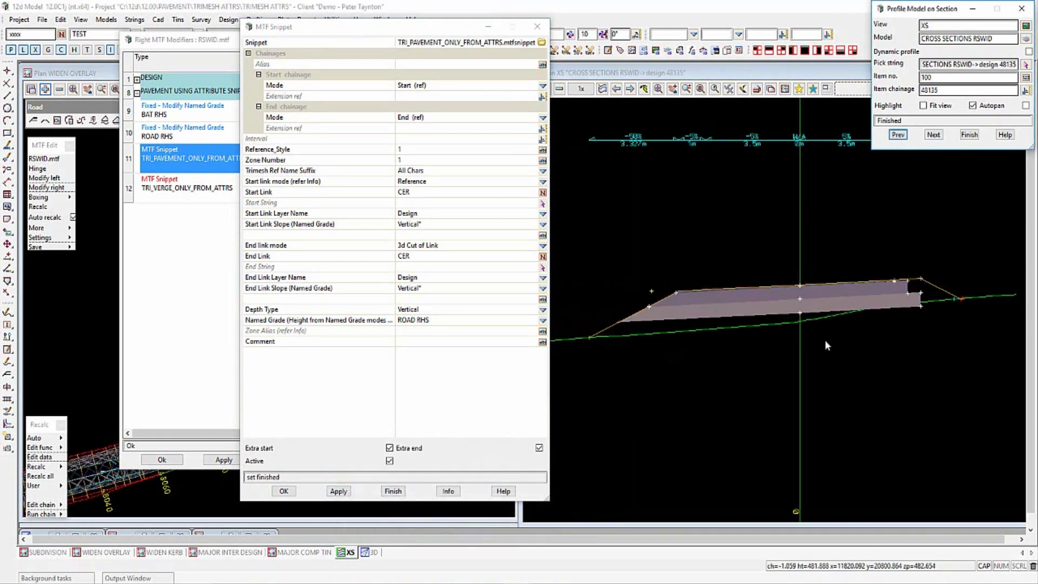
scroll(936, 290, "up", 3)
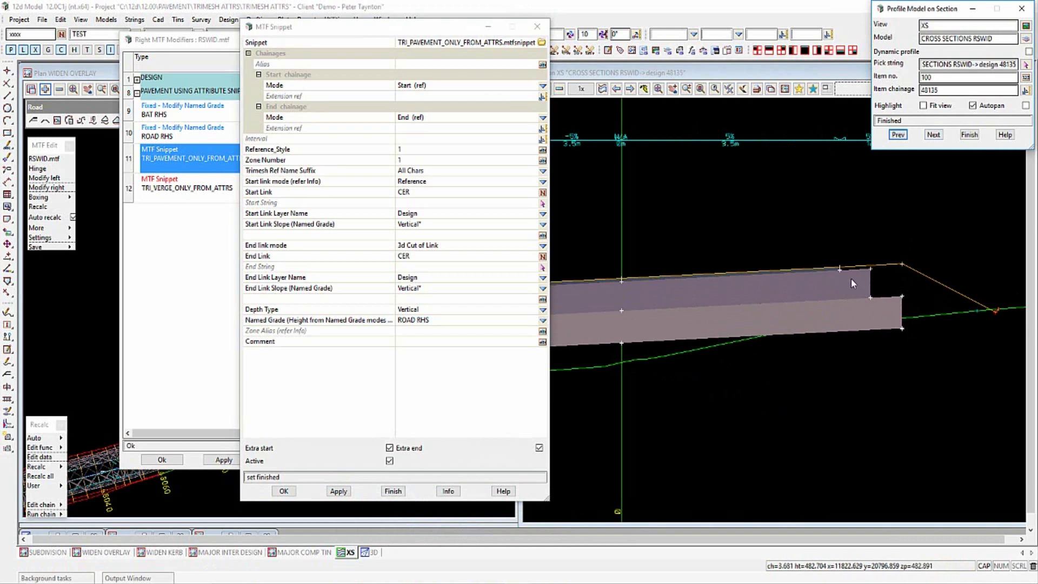
scroll(885, 301, "down", 3)
scroll(890, 301, "up", 2)
scroll(886, 281, "up", 1)
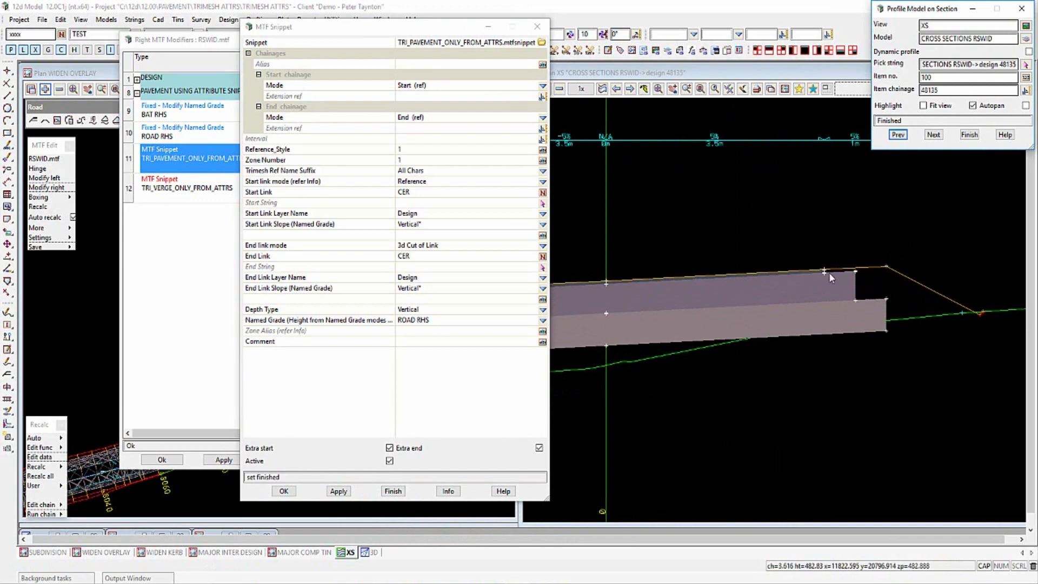
left_click(284, 491)
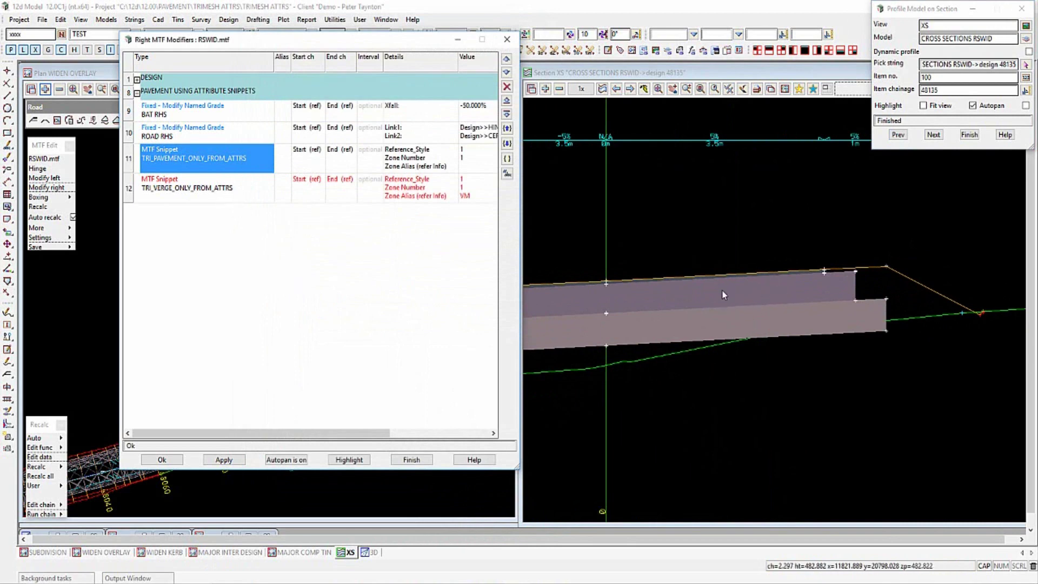
- Apply the TRI_VERGE_ONLY_FROM_ATTRS snippet to the road design
double_click(213, 187)
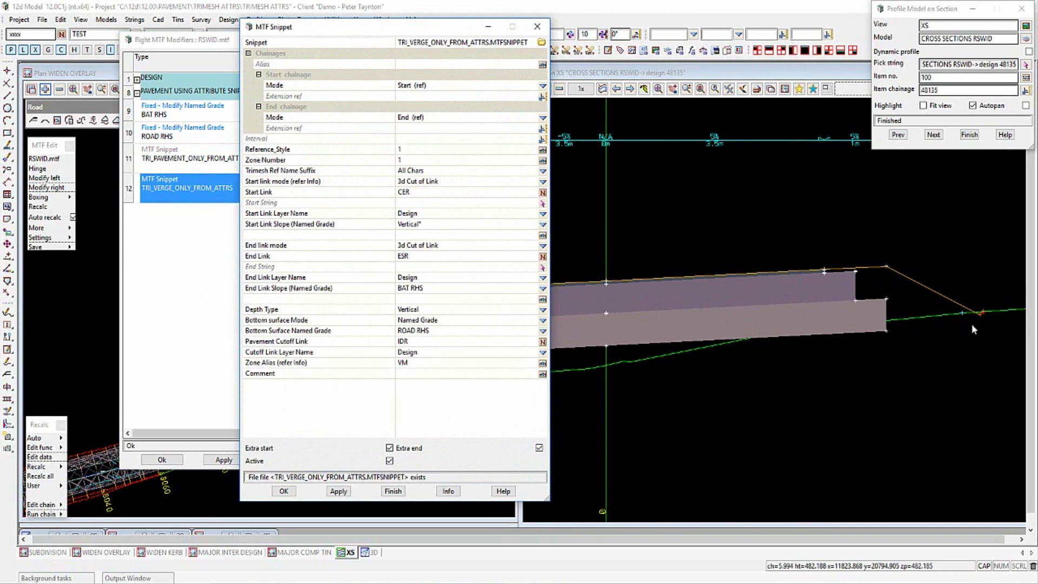
left_click(339, 491)
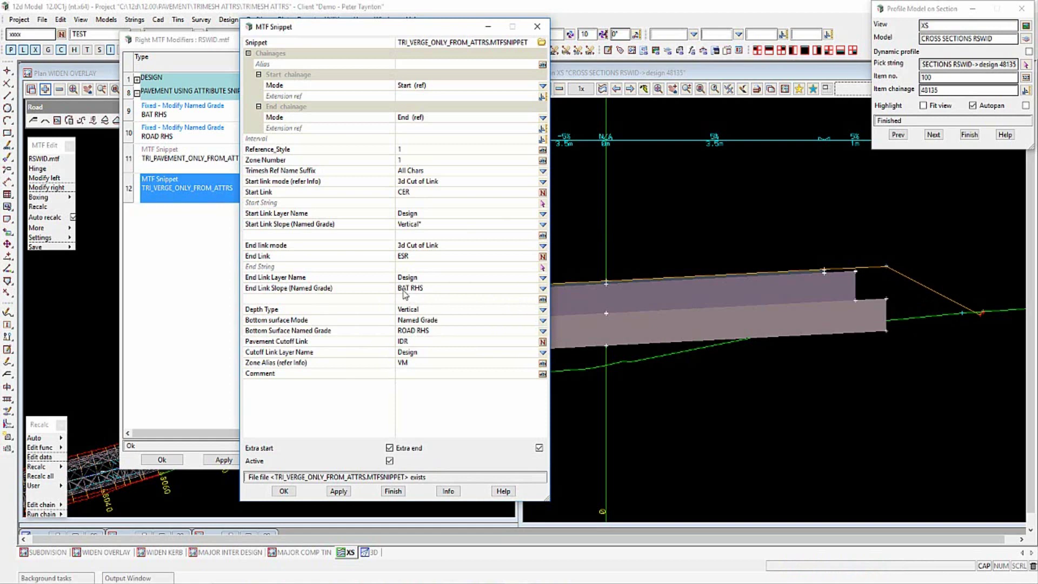
left_click(338, 492)
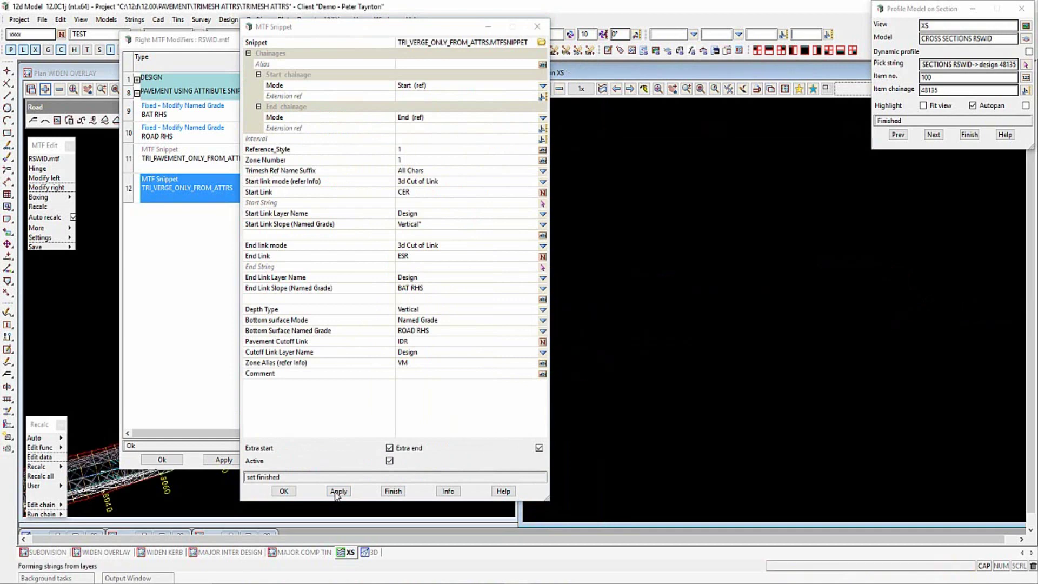
- Step to the next cross section and check the verge's Zone Alias value and right end
left_click(461, 529)
left_click(934, 135)
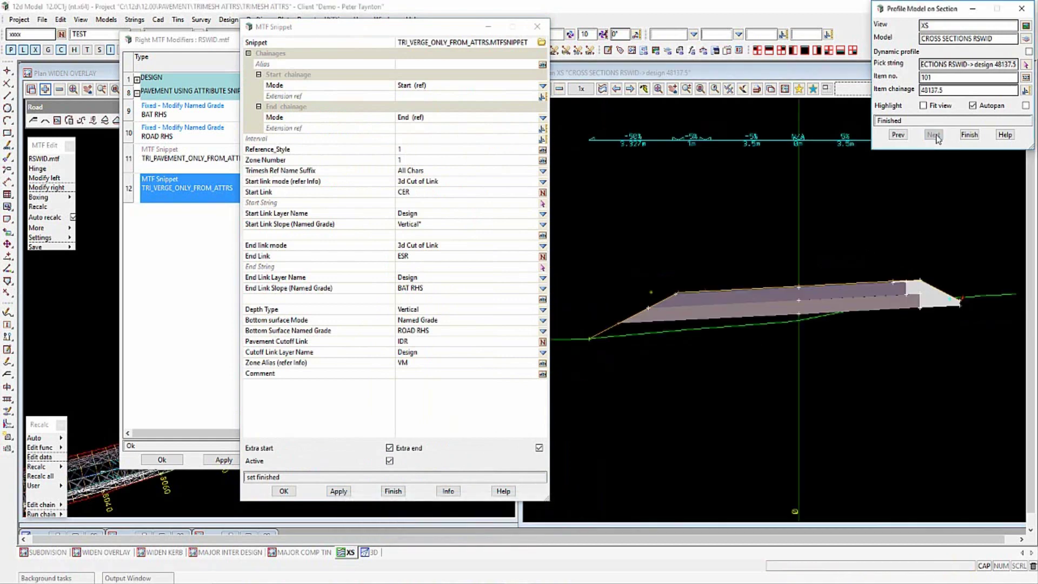
scroll(964, 274, "up", 3)
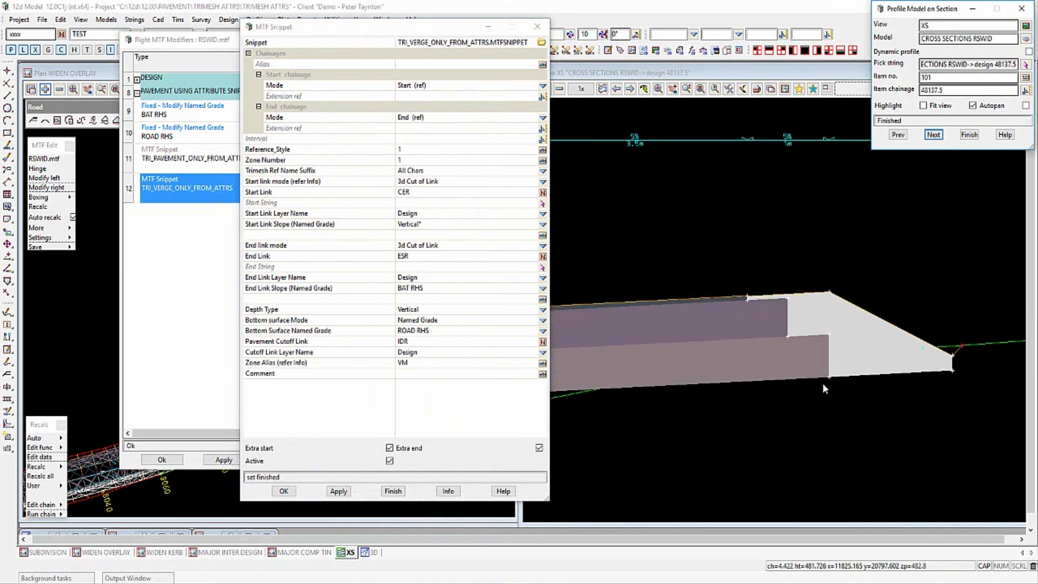
scroll(808, 388, "up", 2)
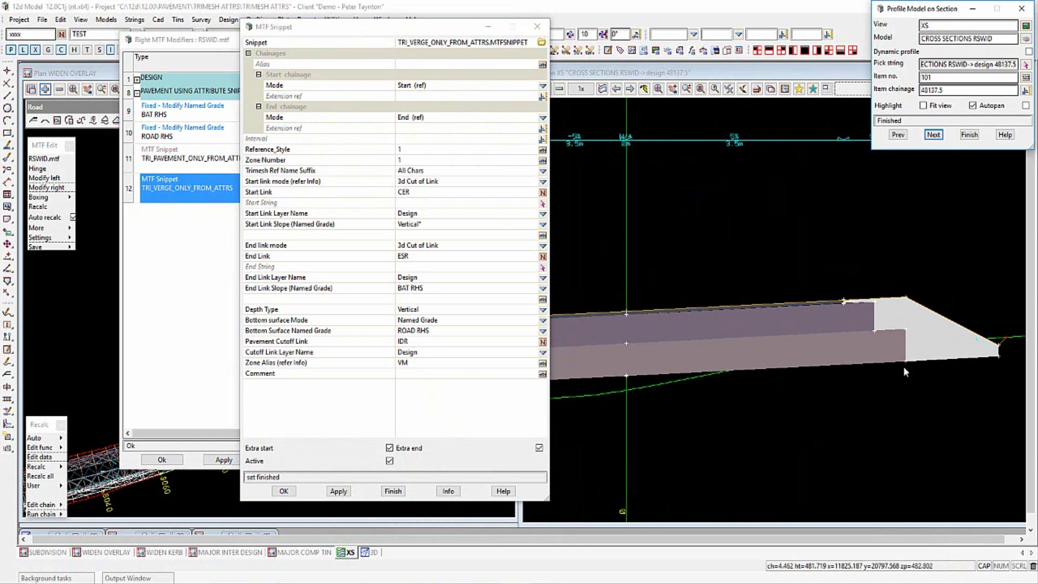
left_click(420, 365)
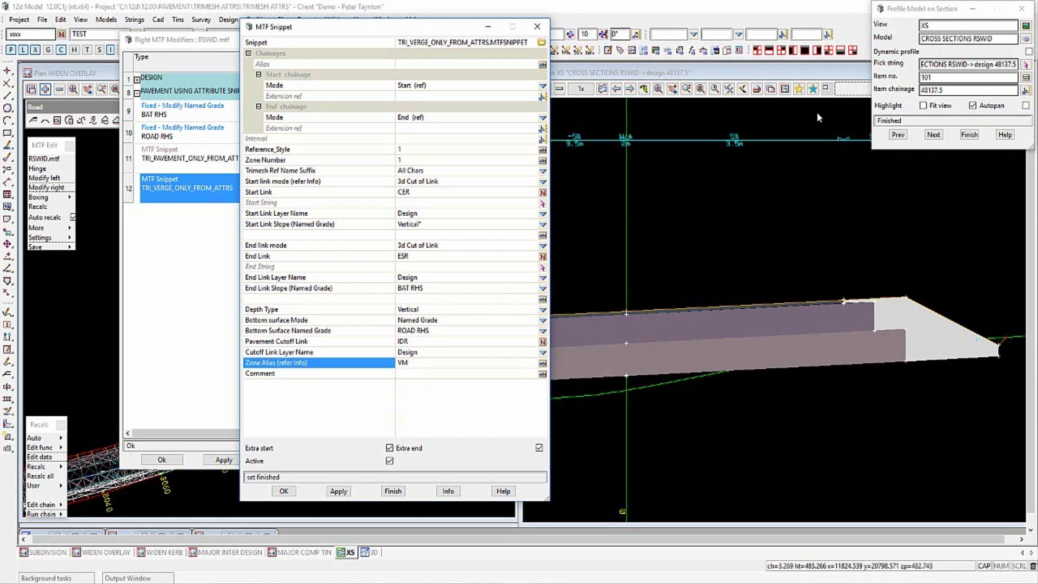
middle_click_drag(682, 333, 854, 359)
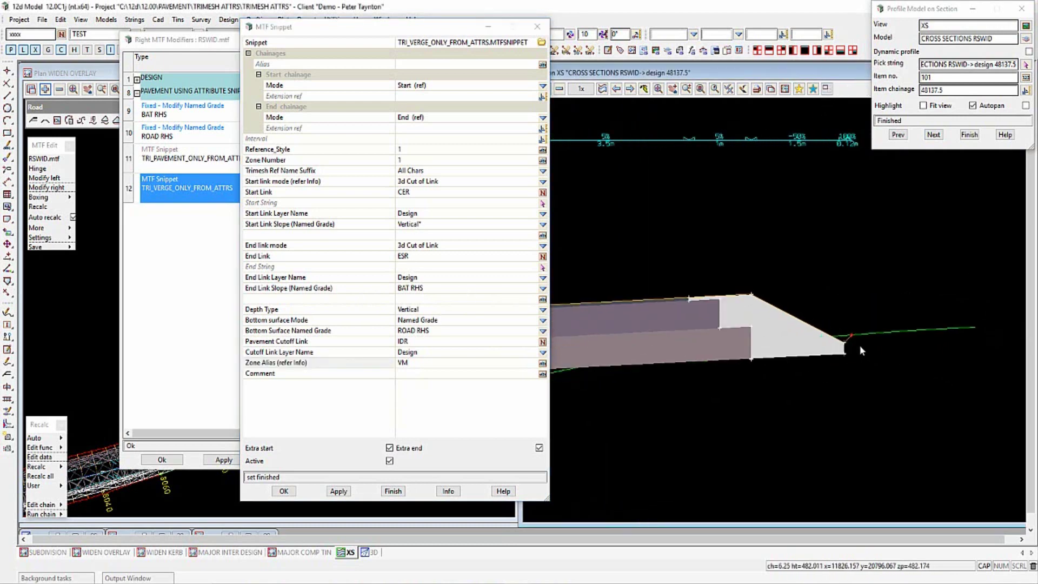
scroll(860, 350, "up", 1)
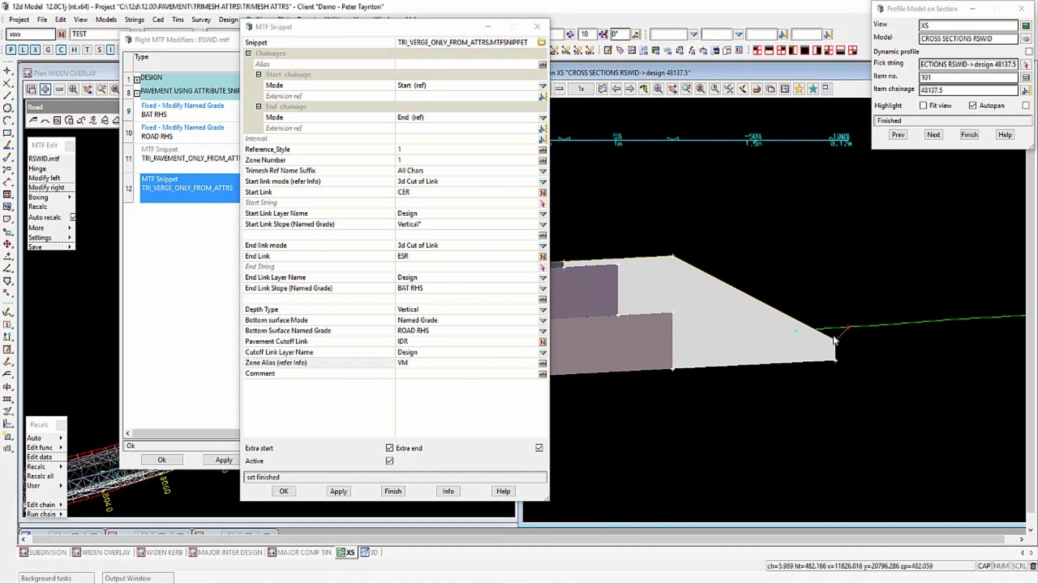
scroll(892, 364, "down", 3)
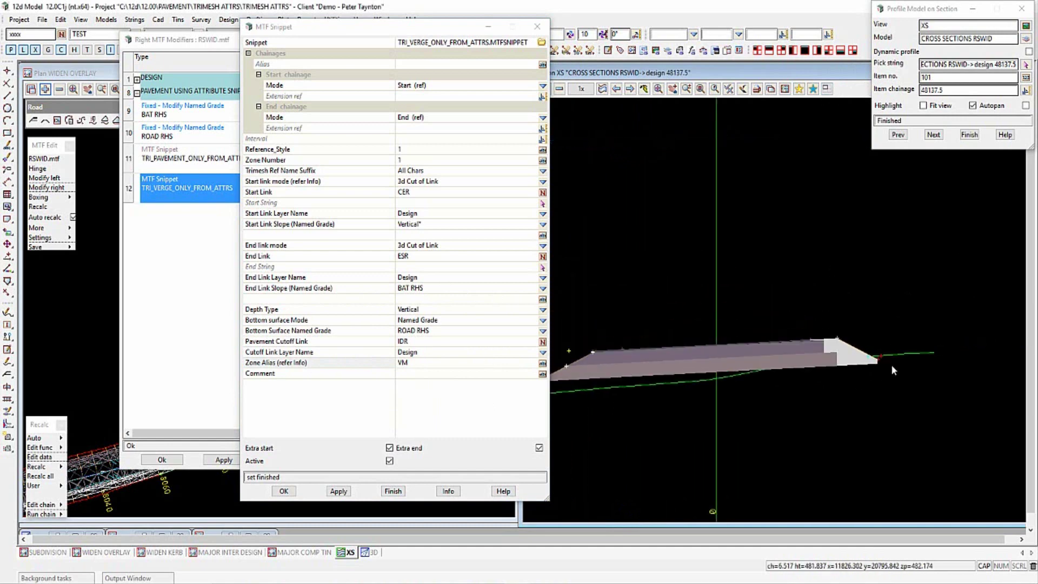
scroll(767, 409, "up", 2)
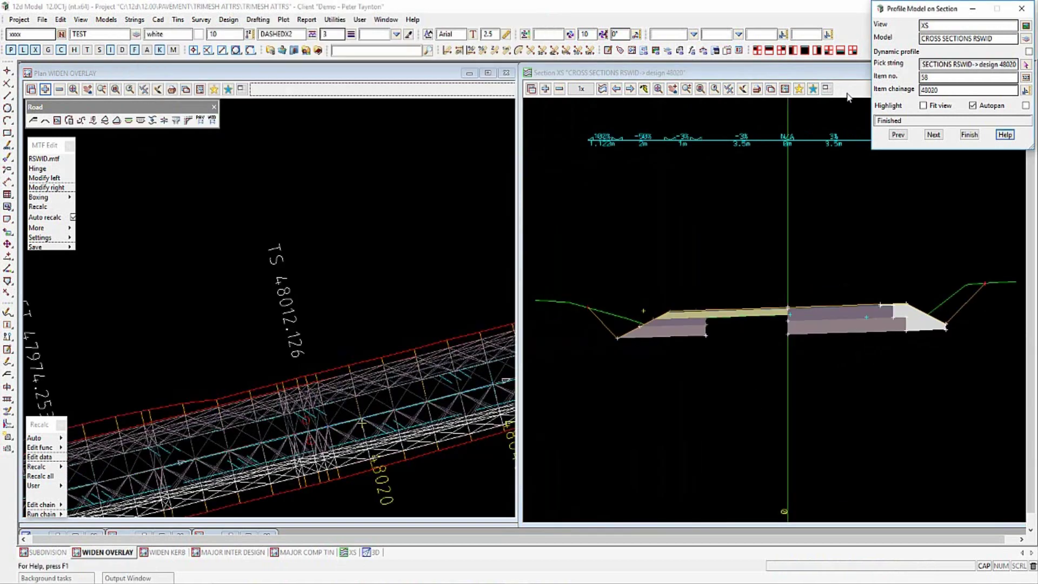
left_click(592, 333)
scroll(591, 332, "up", 2)
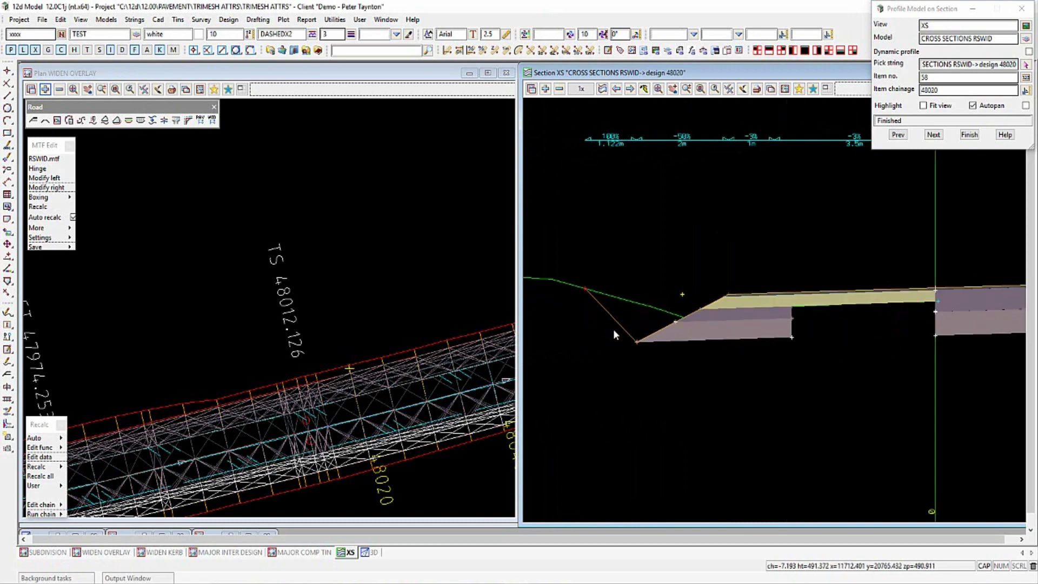
key("F4")
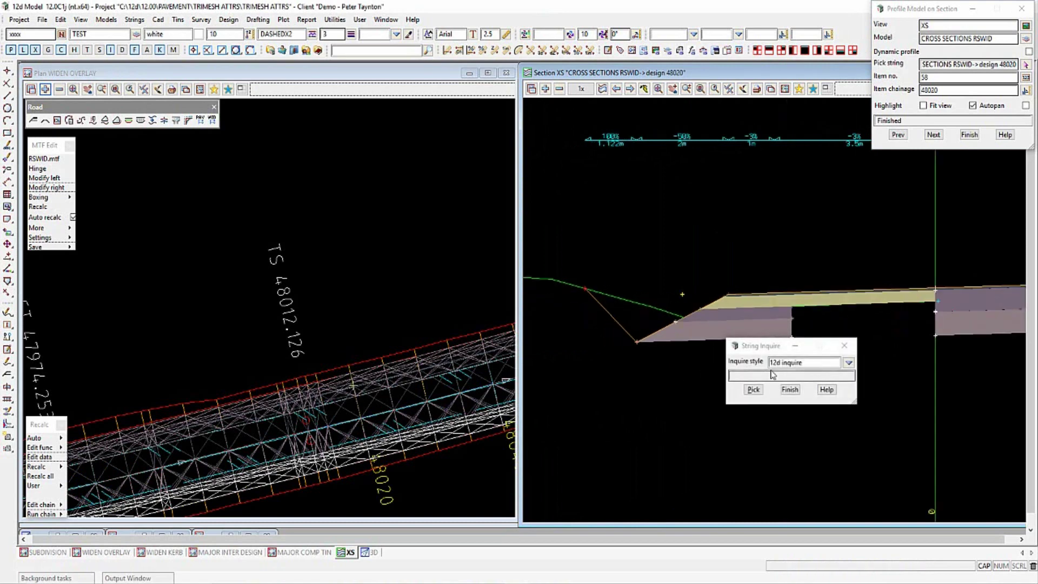
left_click_drag(763, 349, 746, 429)
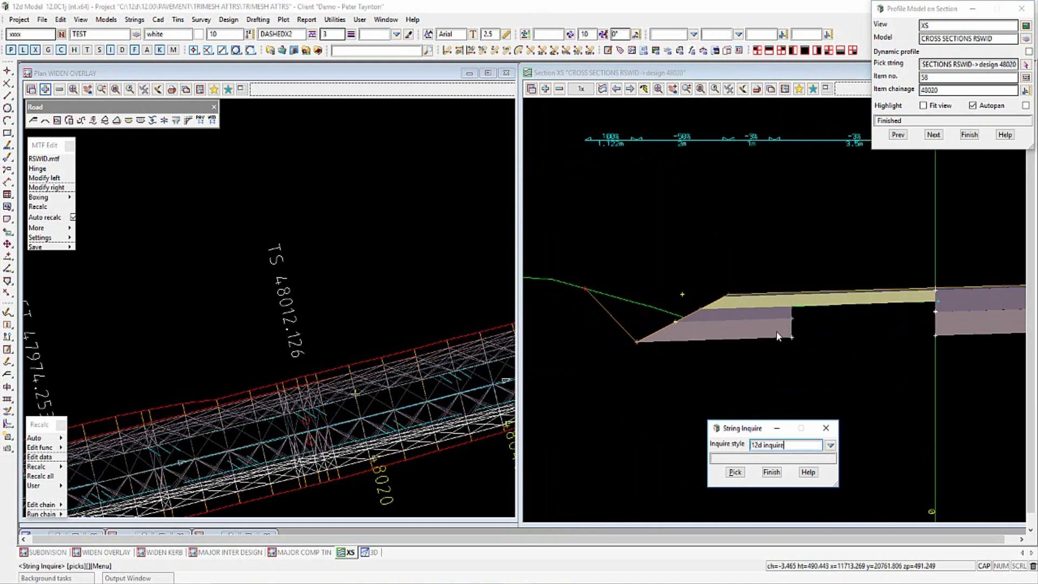
left_click(778, 339)
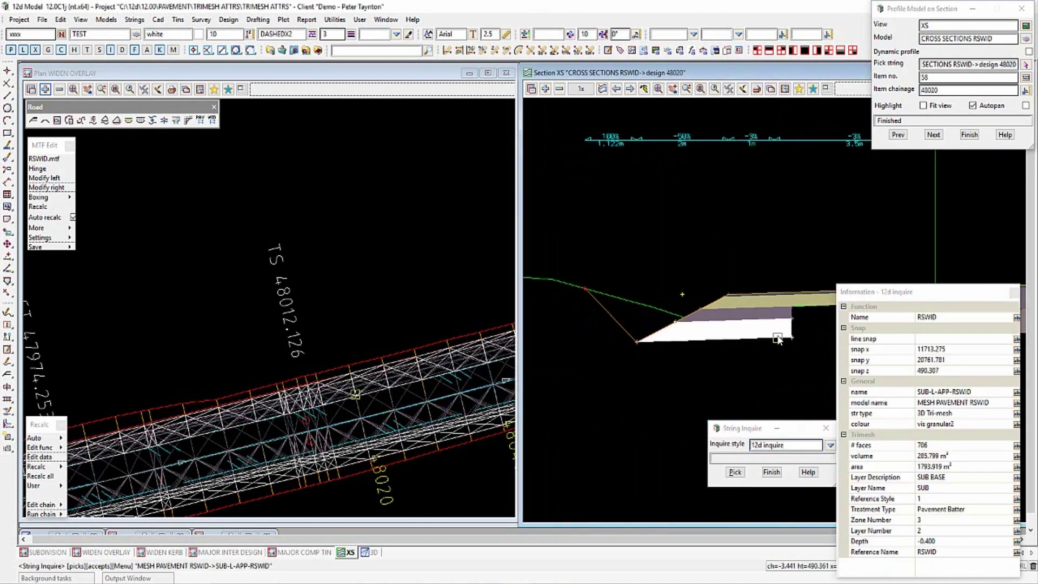
left_click(793, 338)
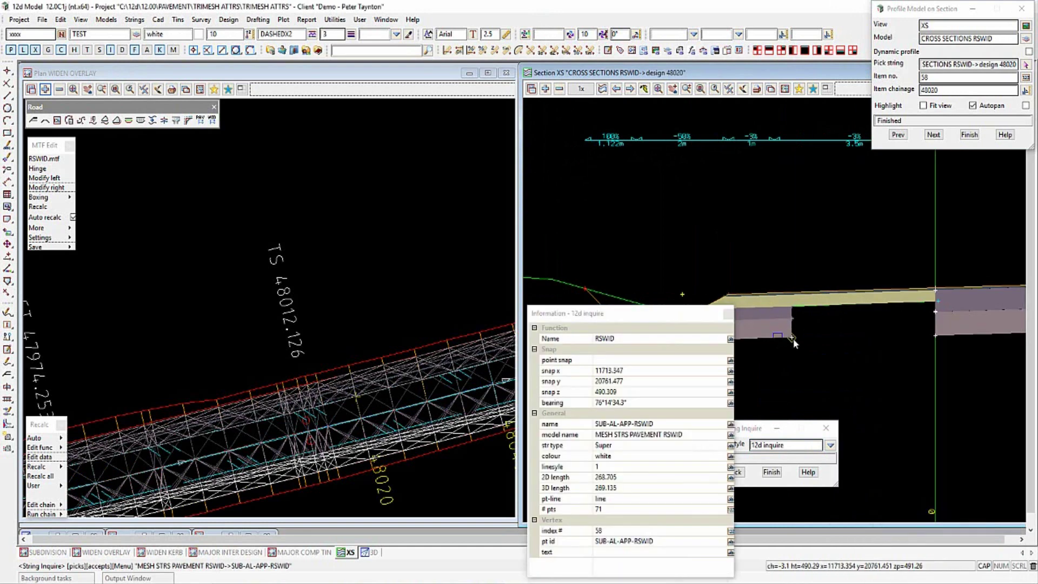
left_click(772, 472)
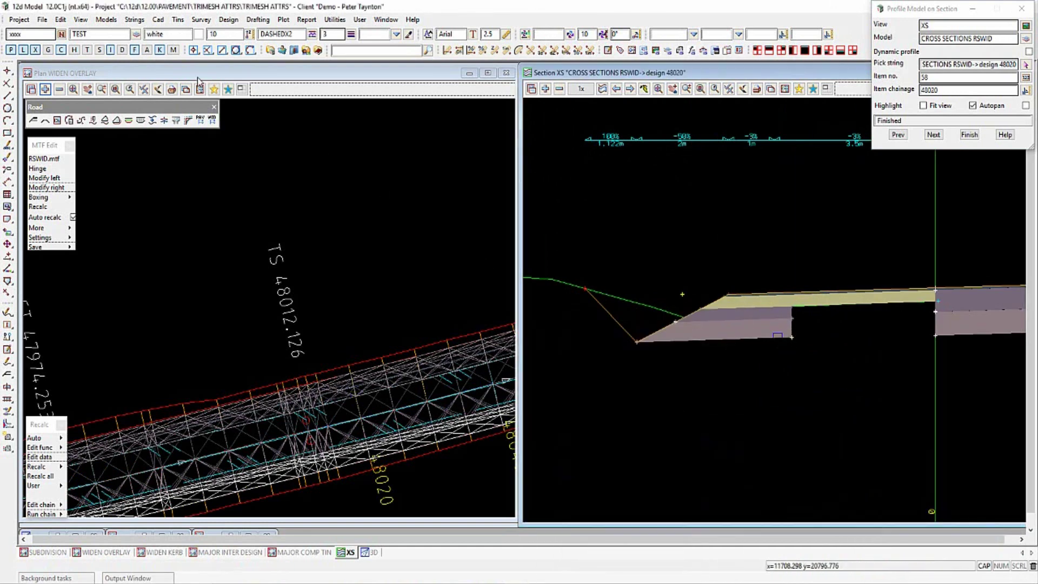
- Review the Reference_Style_1 and Pavement_Batter Zone_1 Layer_3 attributes in the pavement manager
left_click(200, 120)
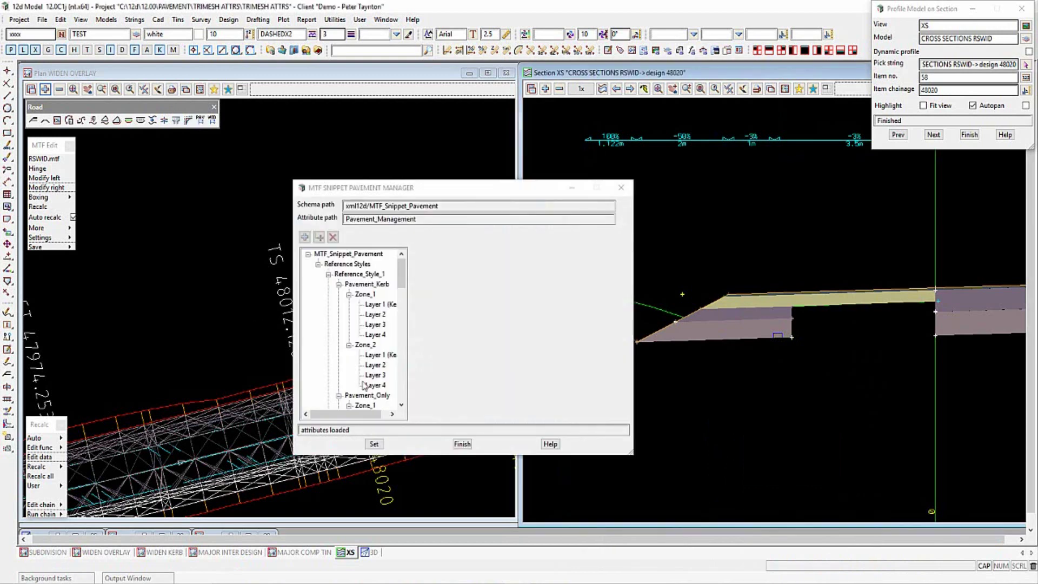
left_click_drag(400, 289, 362, 280)
left_click(362, 276)
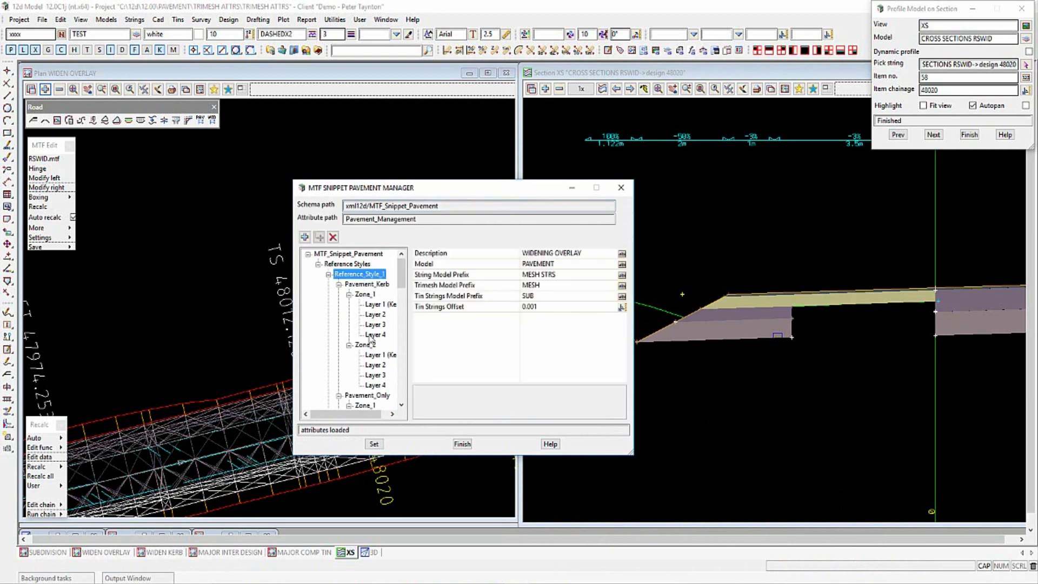
left_click(401, 405)
left_click(401, 405)
left_click(401, 405)
left_click(401, 405)
left_click(401, 405)
left_click(402, 405)
left_click(402, 405)
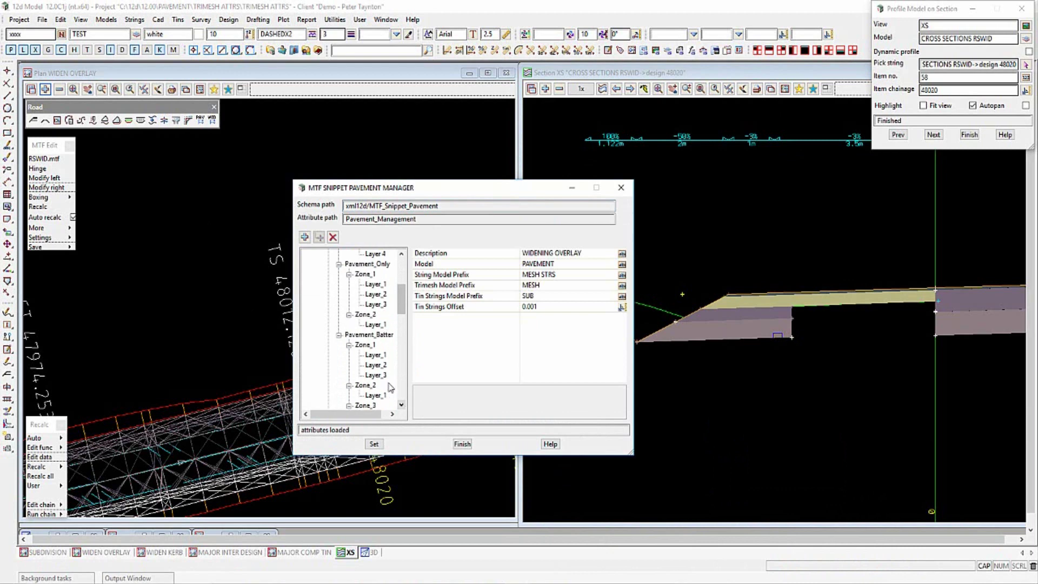
left_click(377, 375)
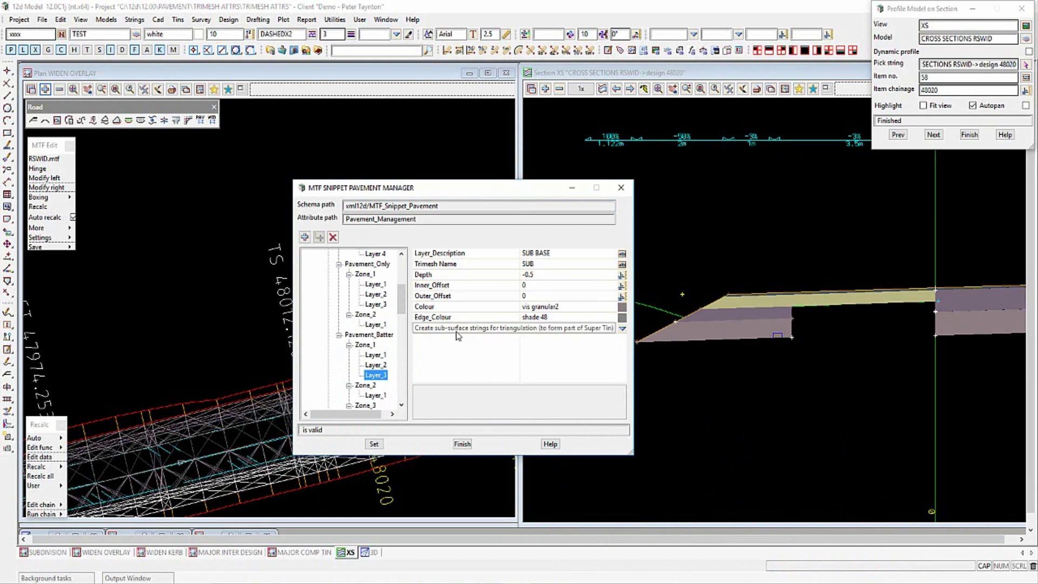
left_click(462, 444)
- Remove the picked pavement model from the XS section view
left_click(559, 89)
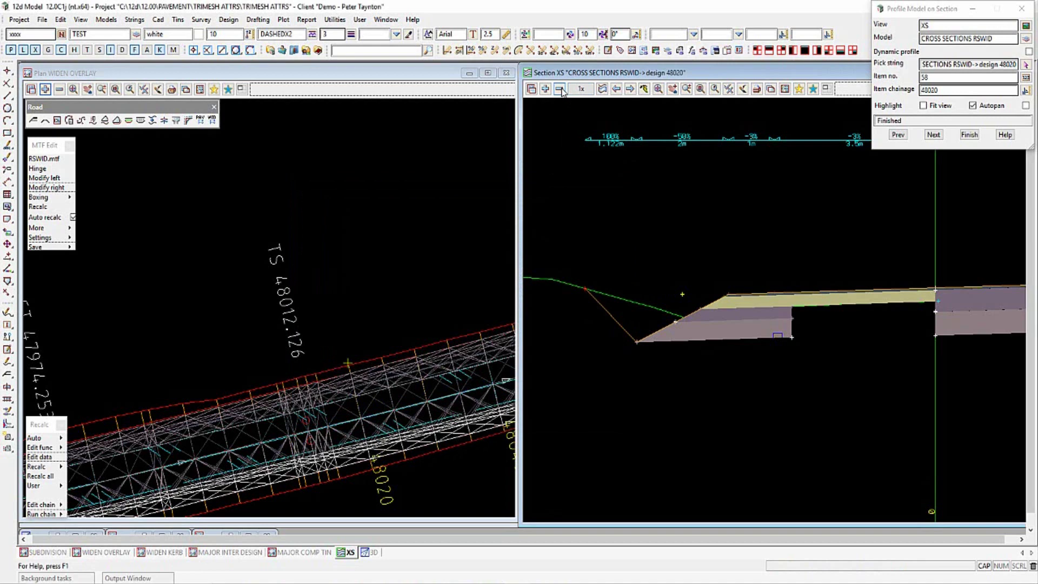
left_click(796, 341)
middle_click(796, 340)
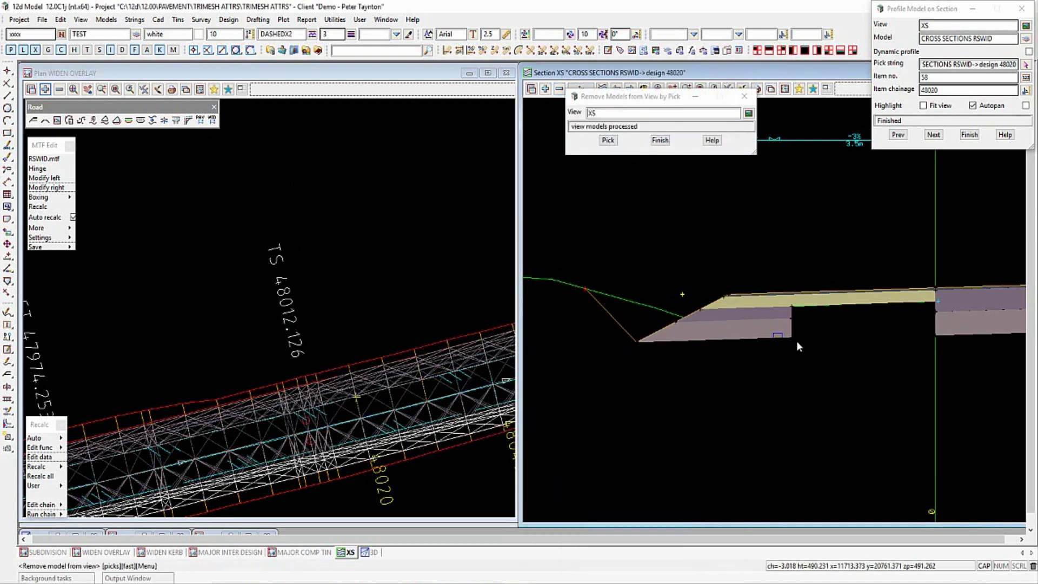
- Add the SUB PAVEMENT SUB APP RSWID model to the XS section using the SU filter
left_click(660, 140)
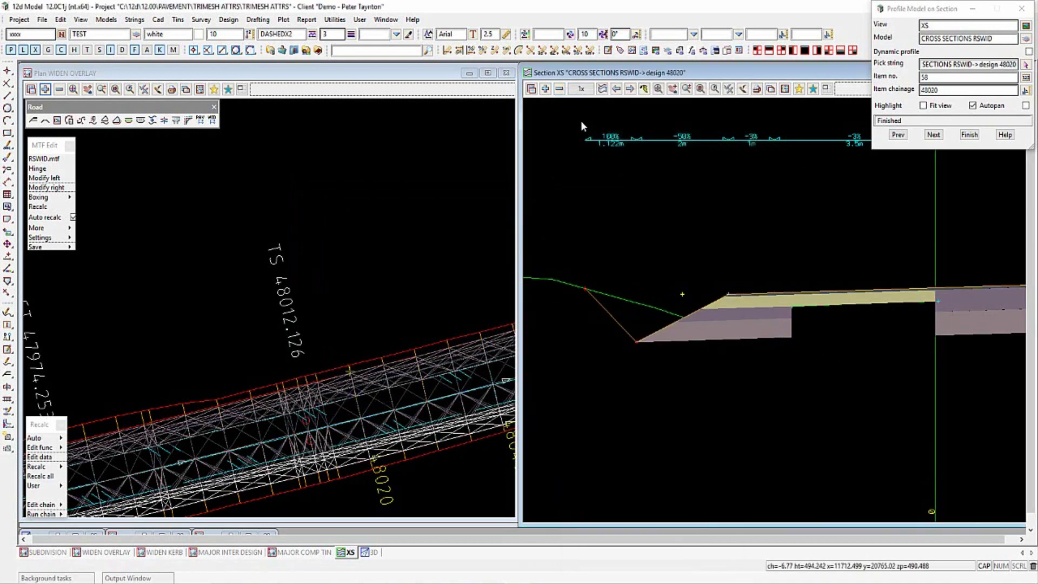
left_click(543, 89)
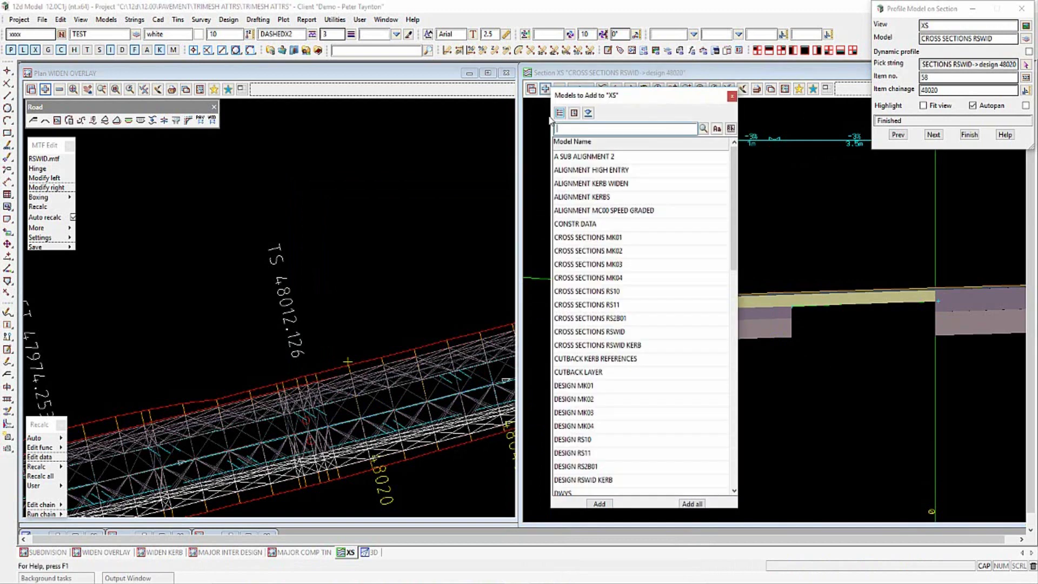
type("SU")
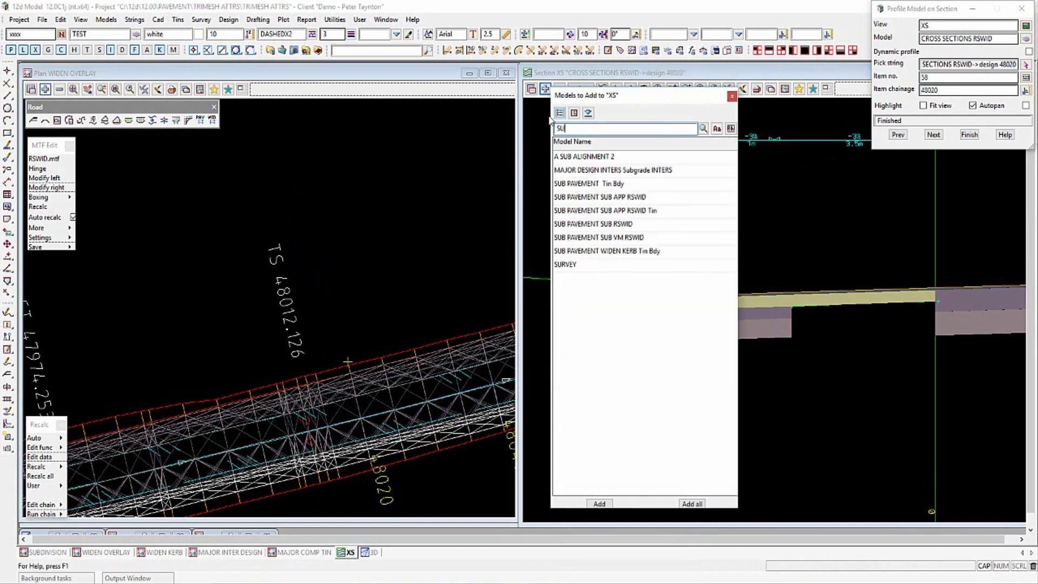
double_click(637, 198)
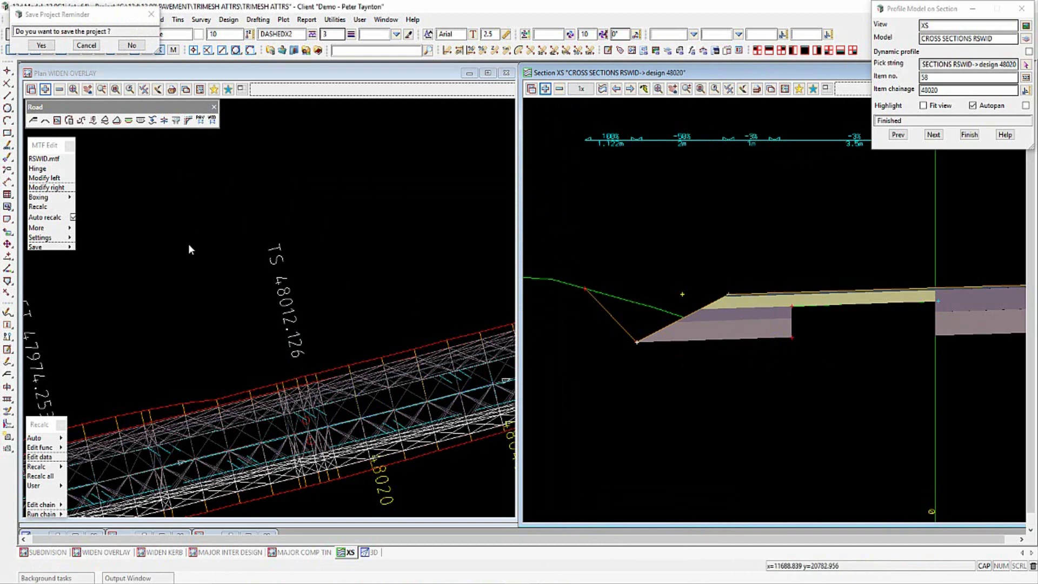
- Load the WIDENING SUBGRADE function in Subgrade create tin(s) and process the subgrade tins
left_click(360, 20)
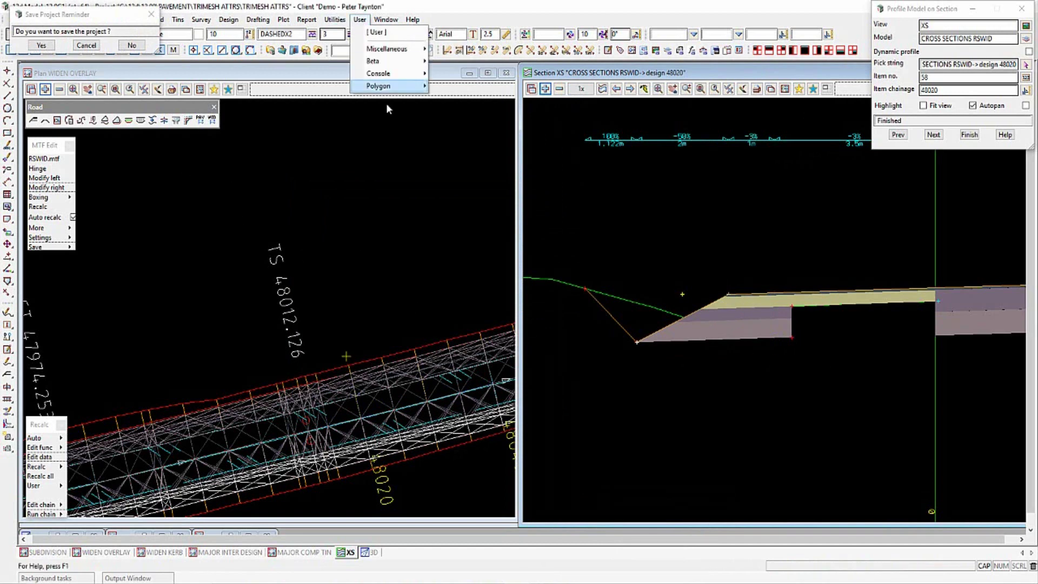
mouse_move(397, 61)
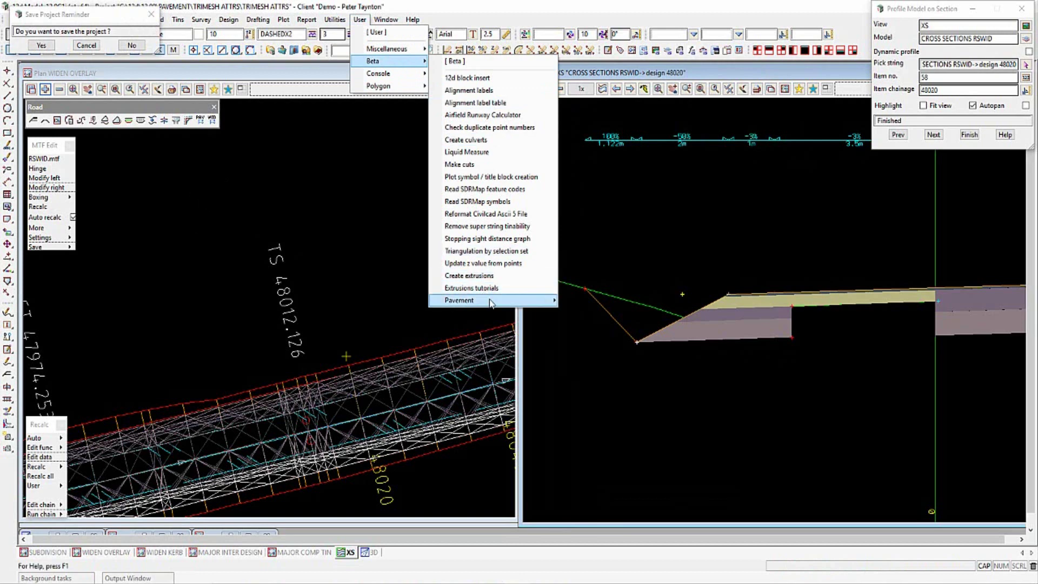
mouse_move(491, 303)
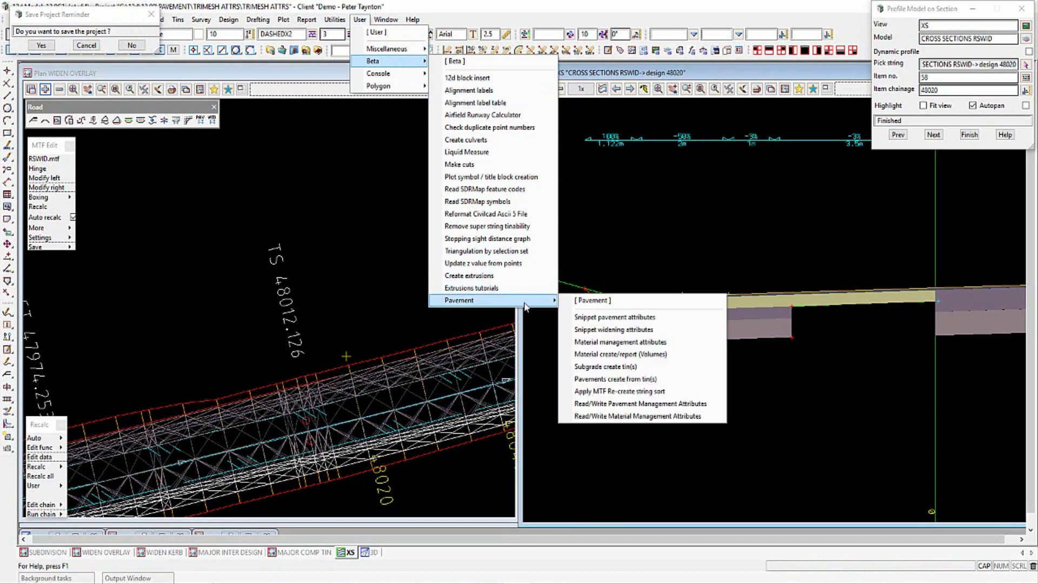
left_click(617, 368)
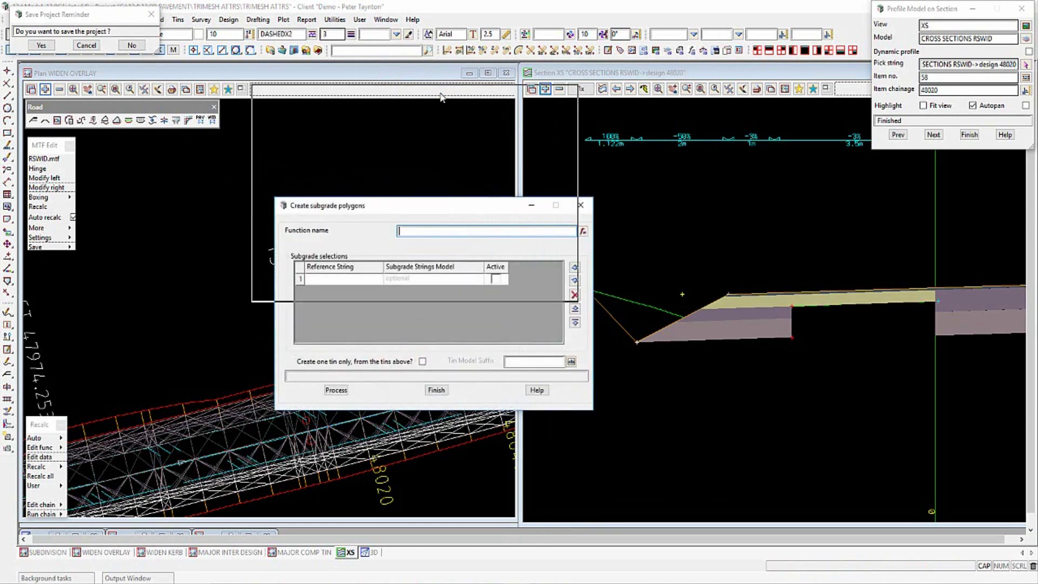
left_click(564, 118)
double_click(605, 189)
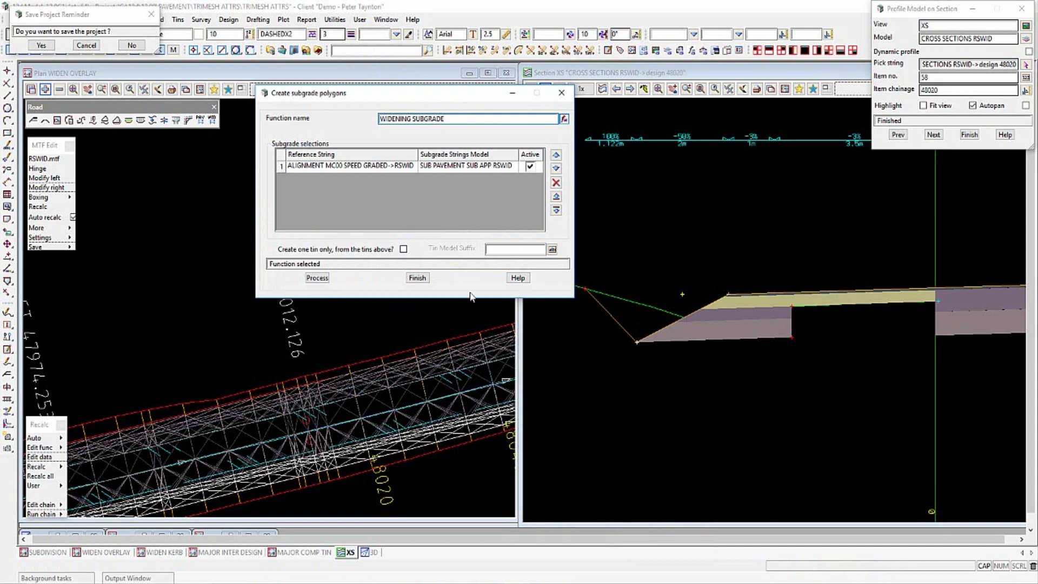
left_click(316, 277)
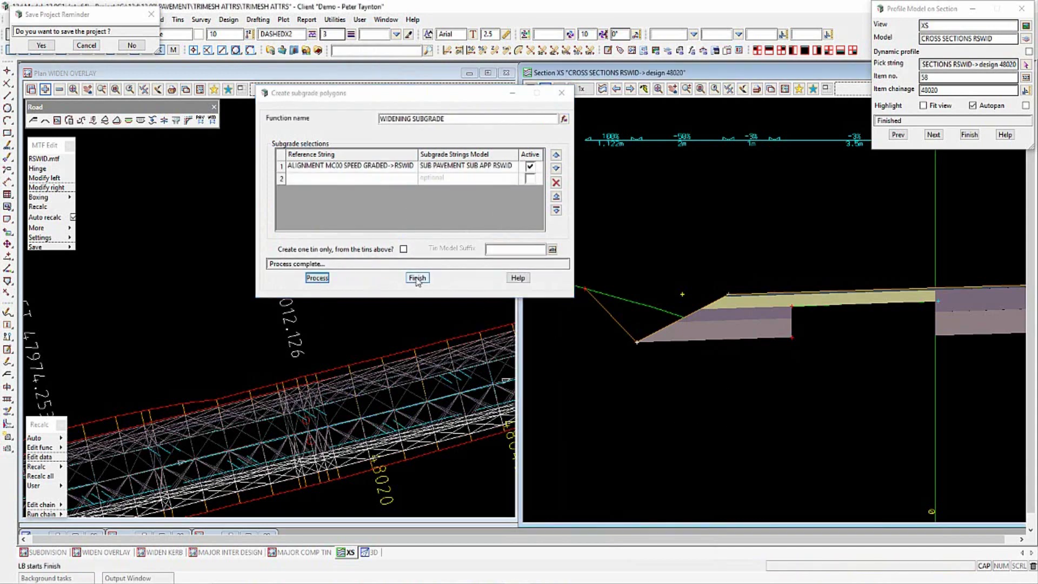
left_click(417, 279)
left_click(546, 90)
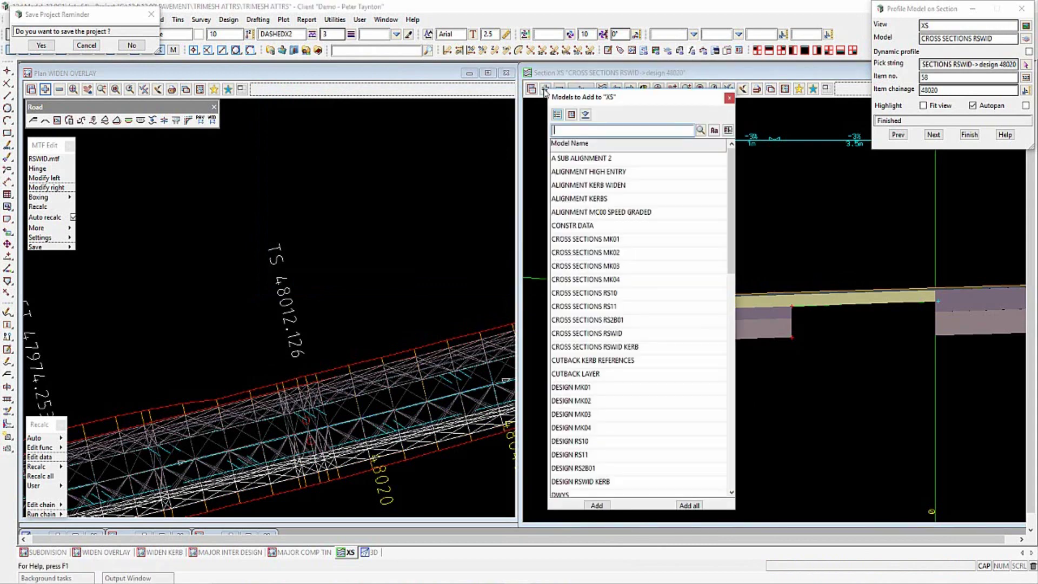
- Remove the purple pavement model from the XS section view and zoom out
type("SU")
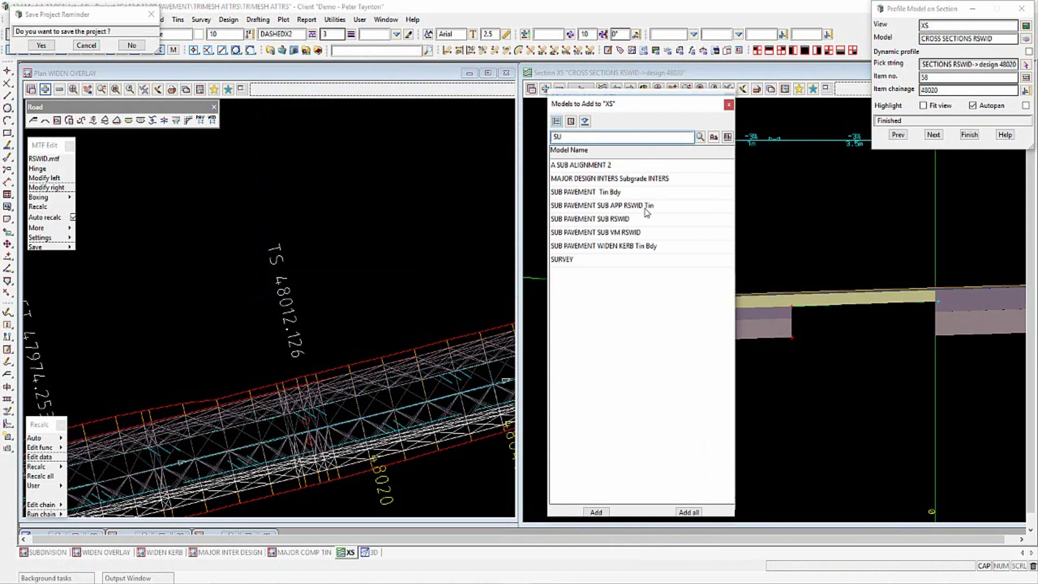
key("BackSpace")
key("BackSpace")
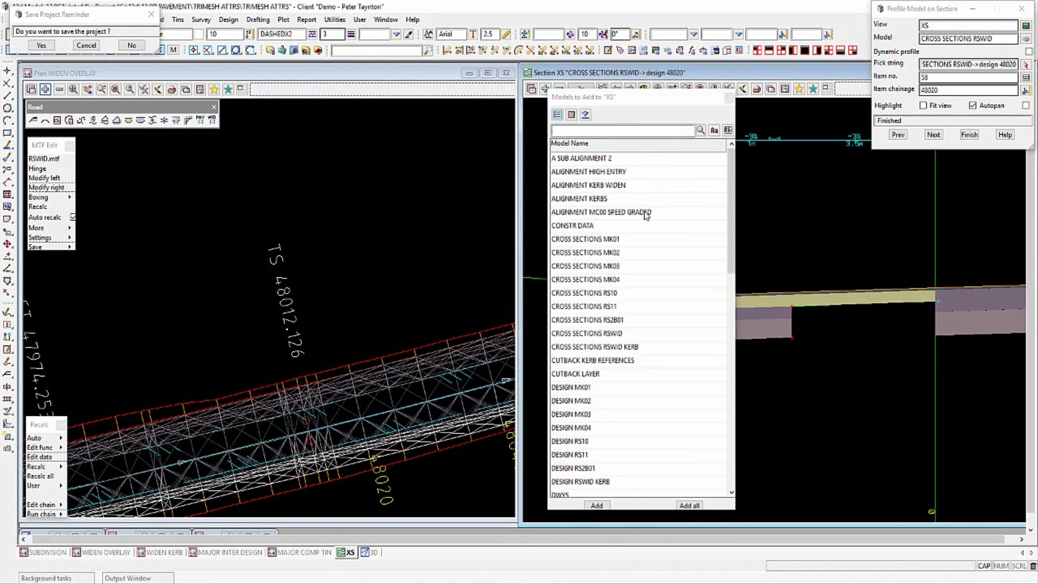
left_click(728, 99)
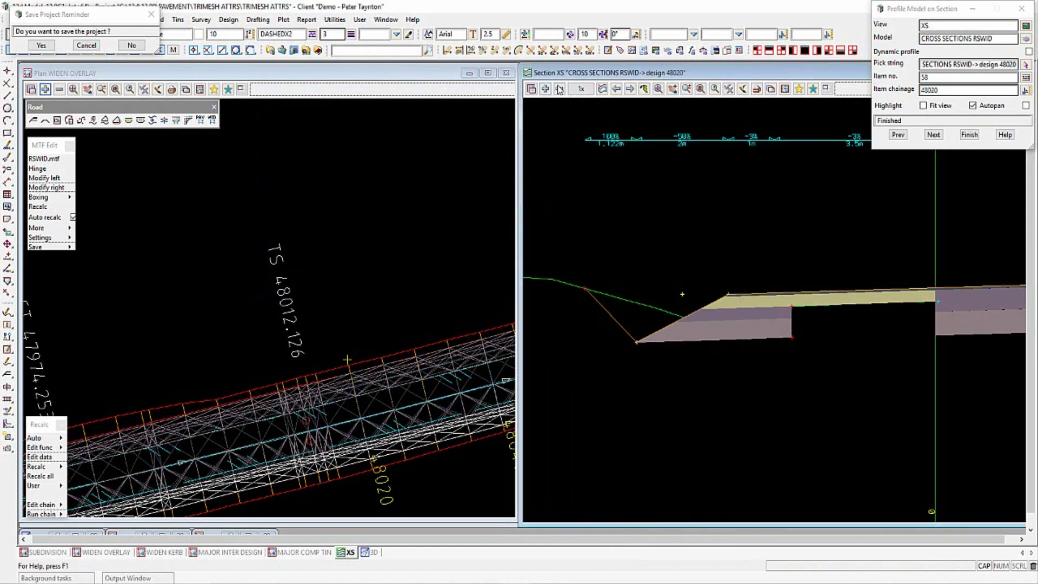
left_click(767, 316)
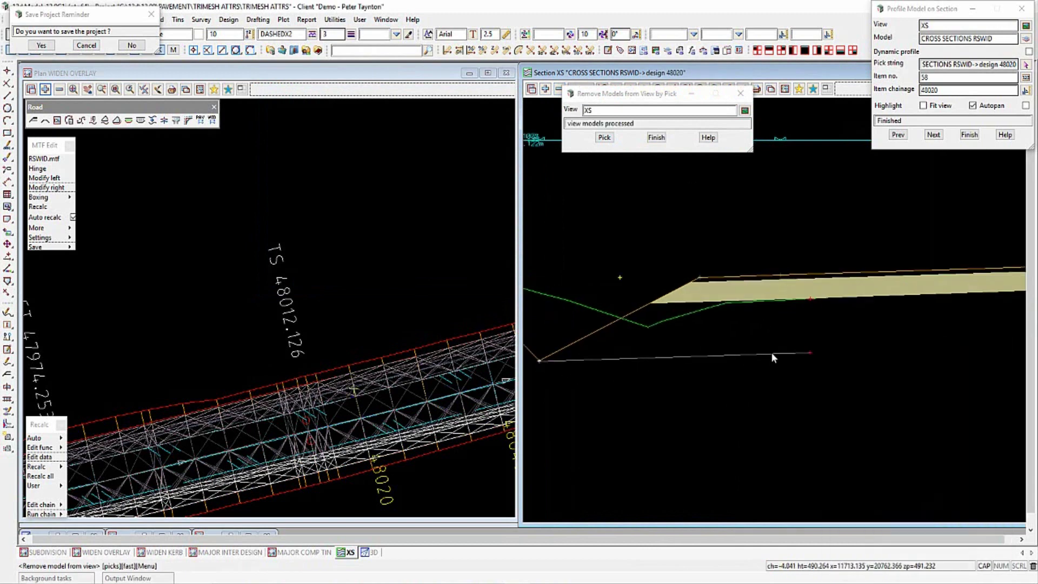
scroll(788, 352, "down", 2)
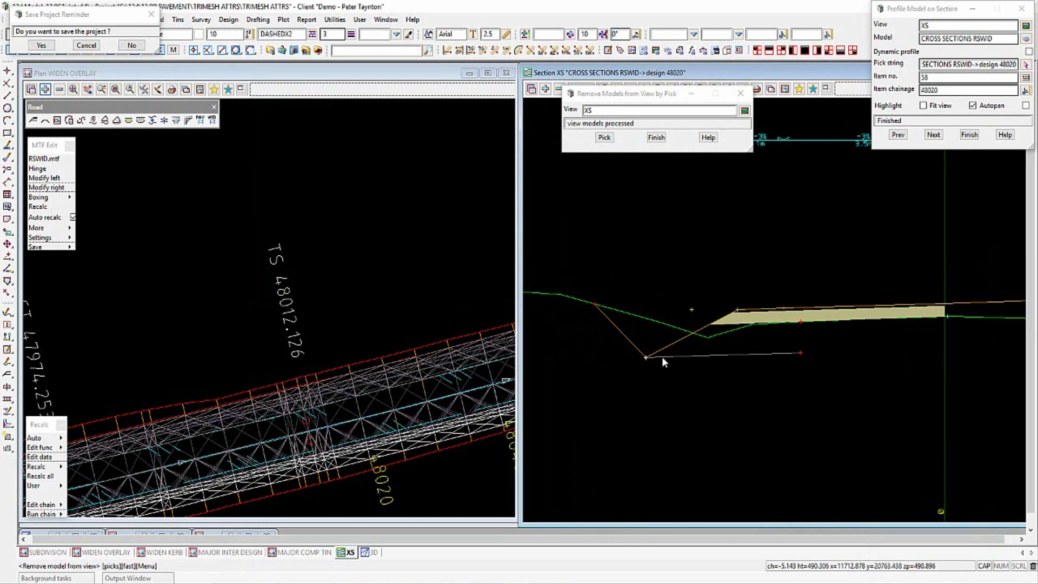
scroll(623, 361, "down", 2)
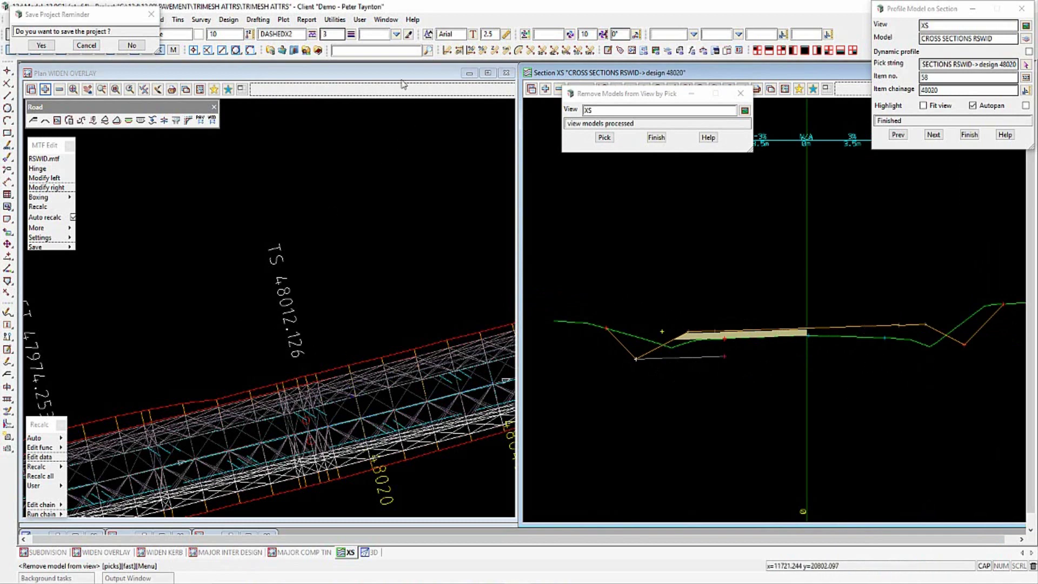
- Reopen Subgrade create tin(s) from User > Beta > Pavement and reload the WIDENING SUBGRADE function
left_click(360, 20)
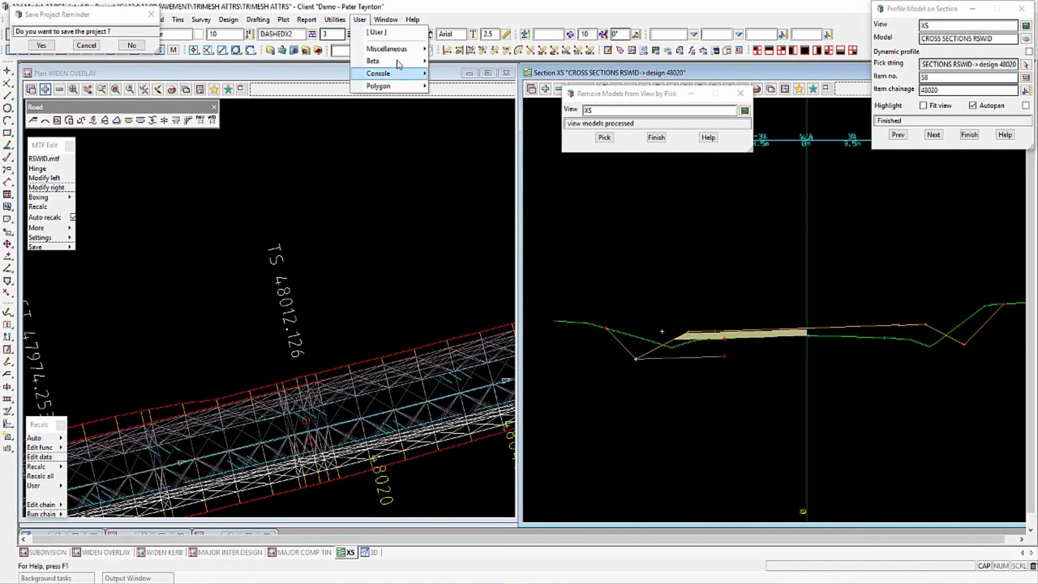
mouse_move(395, 61)
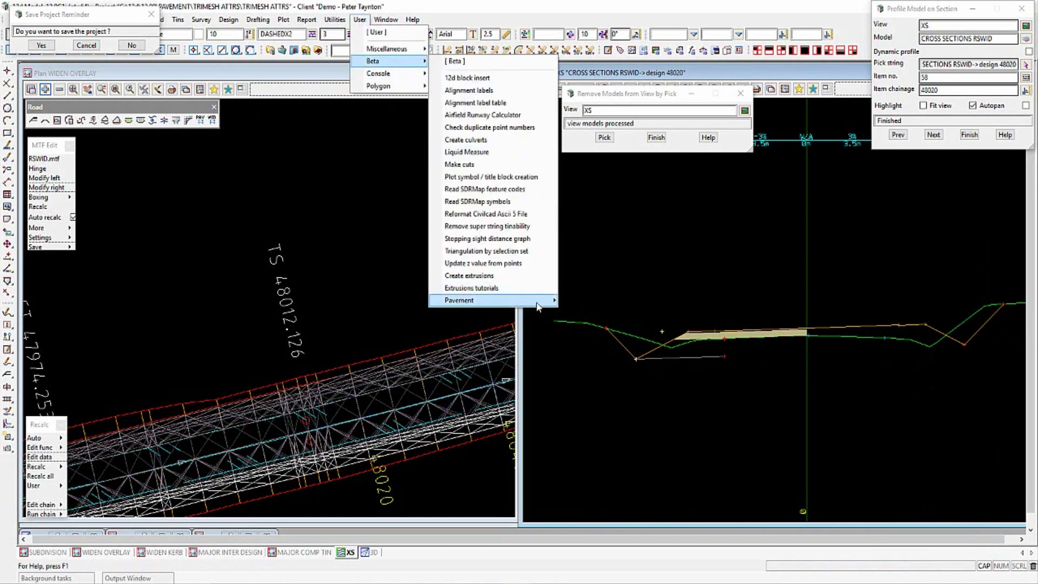
mouse_move(538, 307)
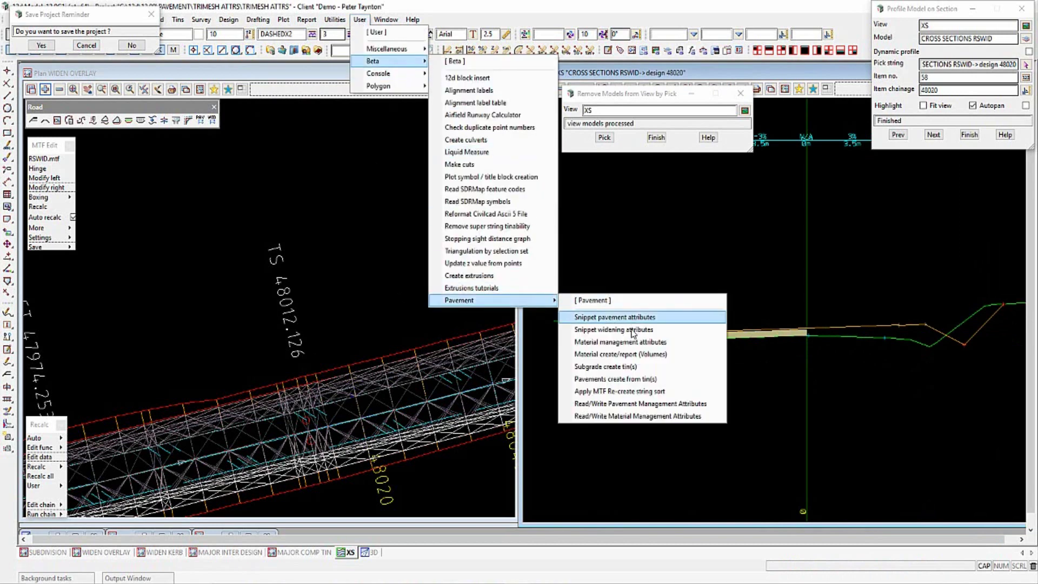
left_click(621, 371)
left_click(583, 230)
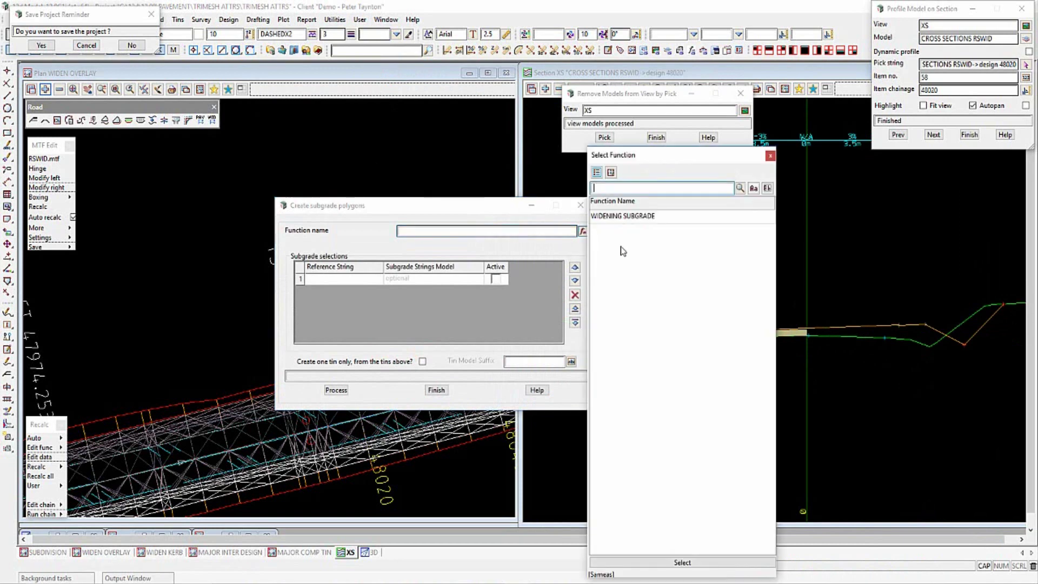
double_click(622, 216)
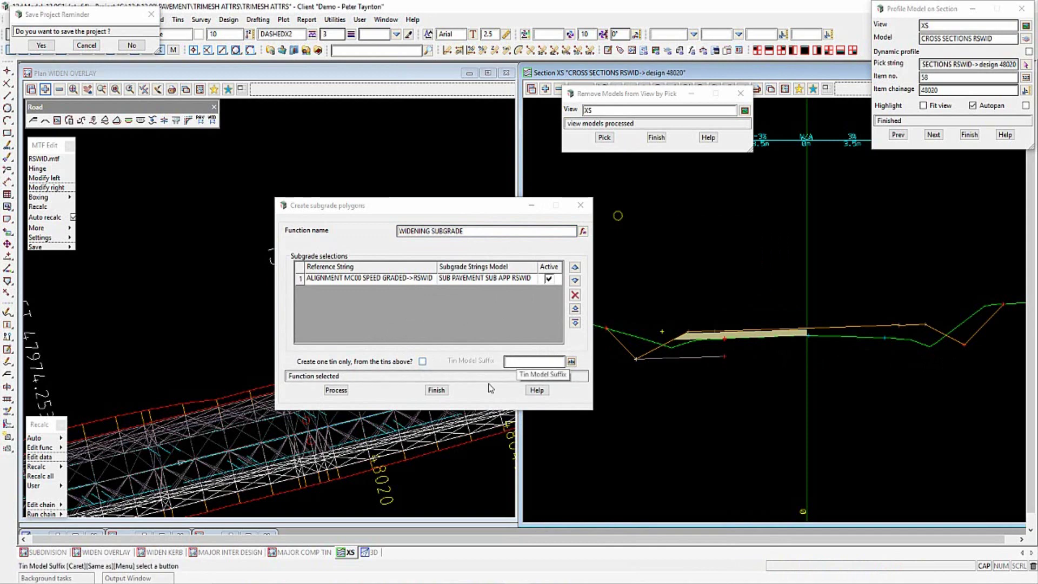
left_click(435, 390)
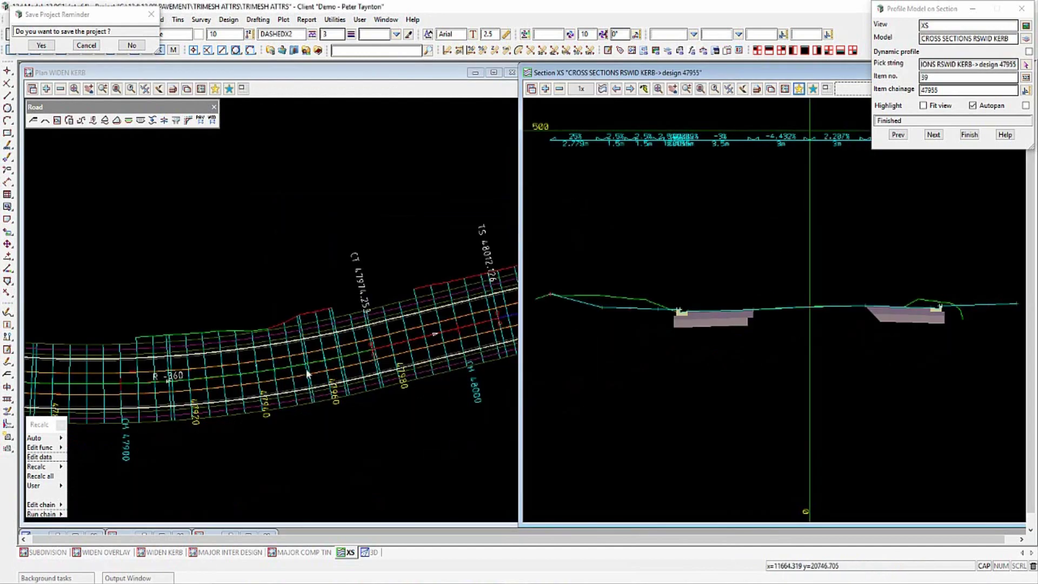
- Edit the MTF data of the kerb section string and open RSWID KERB.mtf's left-side modifiers
left_click(44, 457)
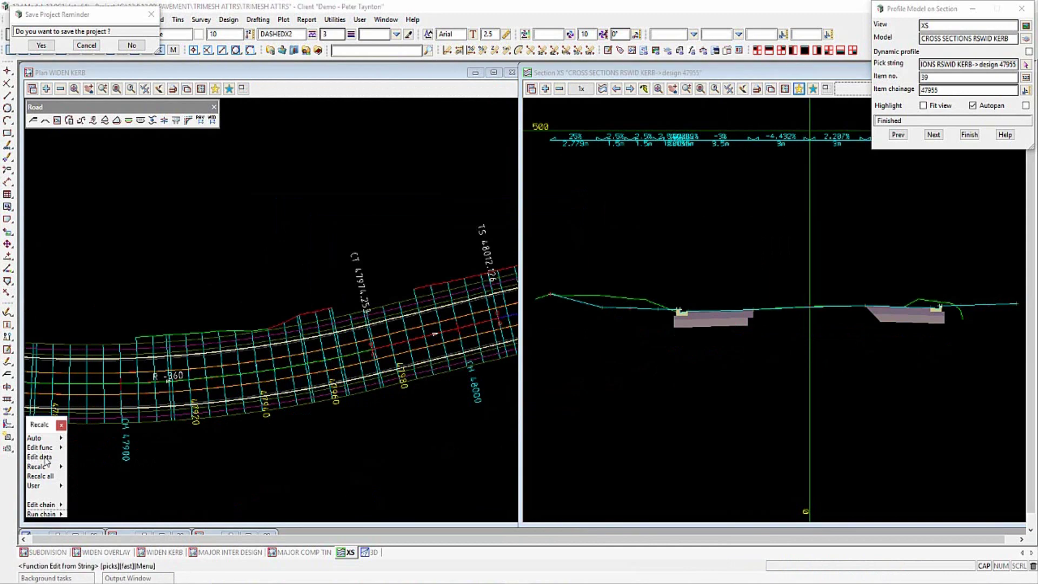
left_click(617, 317)
middle_click(618, 317)
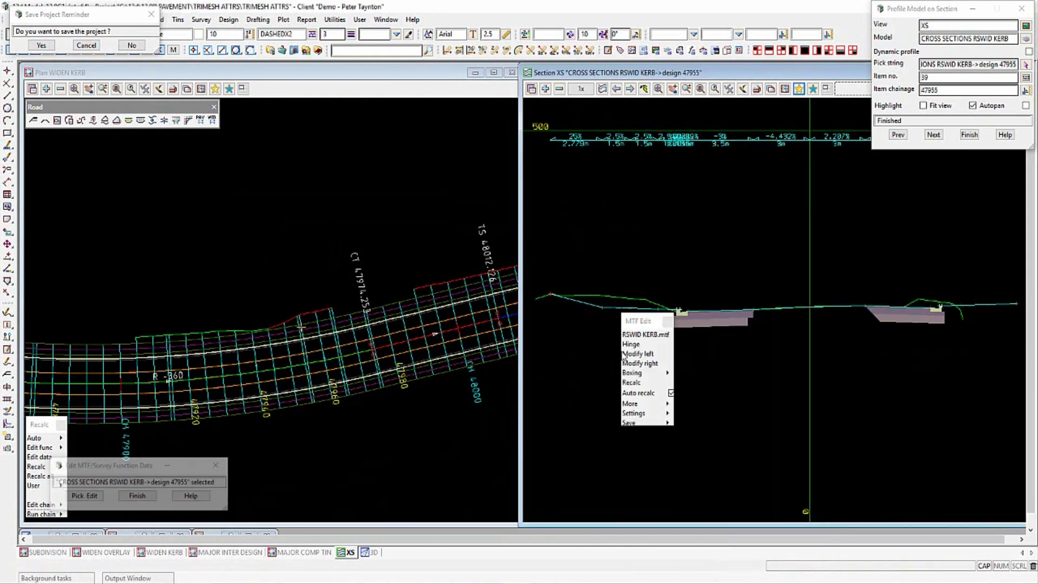
left_click_drag(644, 322, 94, 184)
left_click(847, 90)
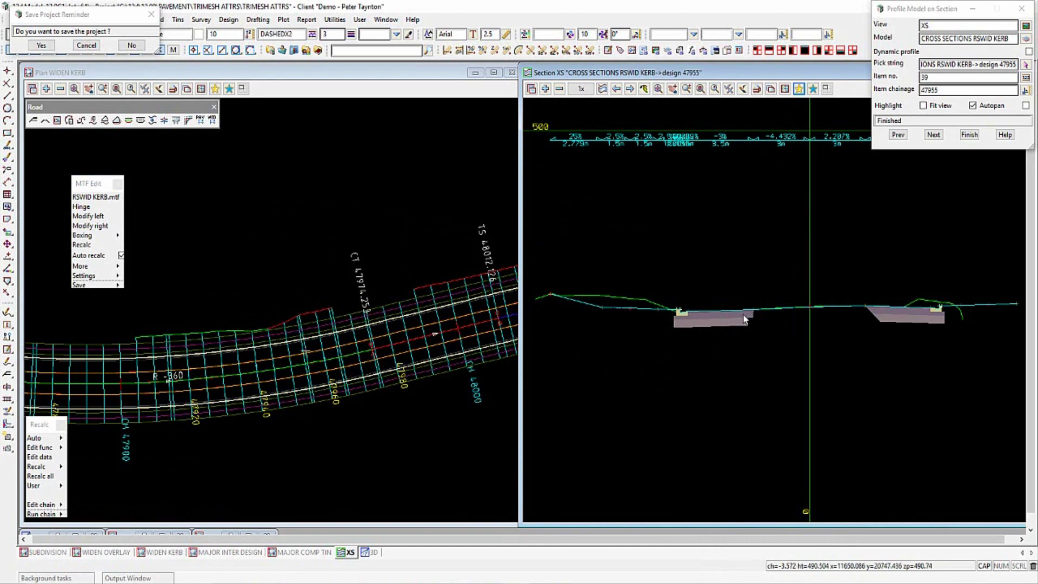
scroll(743, 314, "up", 2)
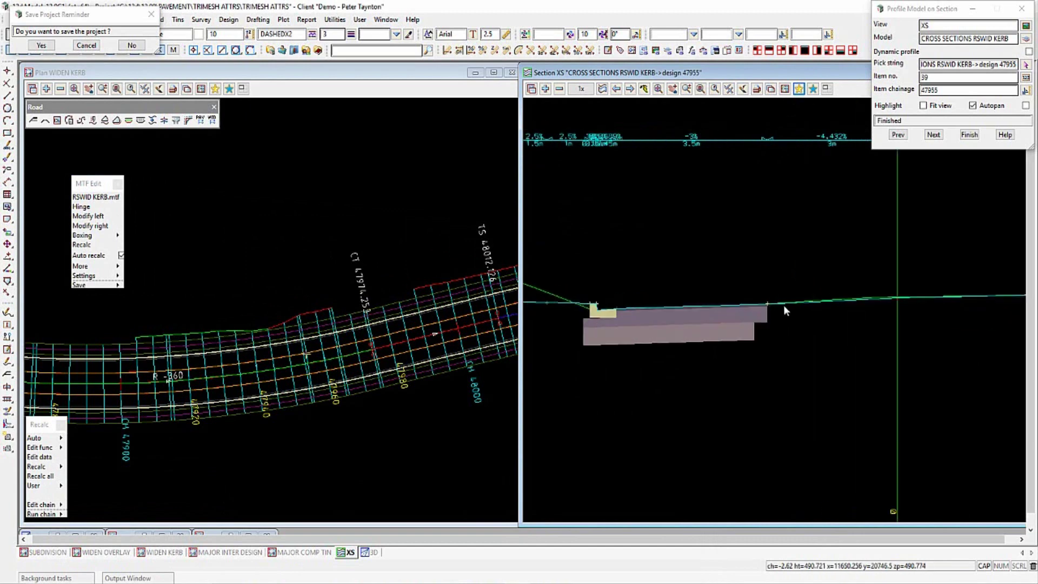
scroll(787, 310, "down", 1)
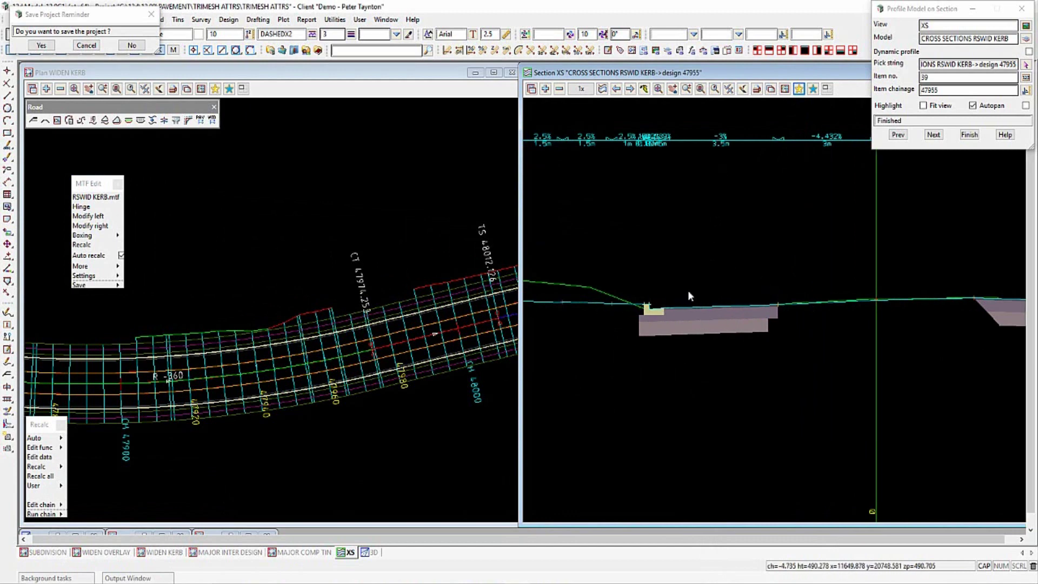
left_click(94, 217)
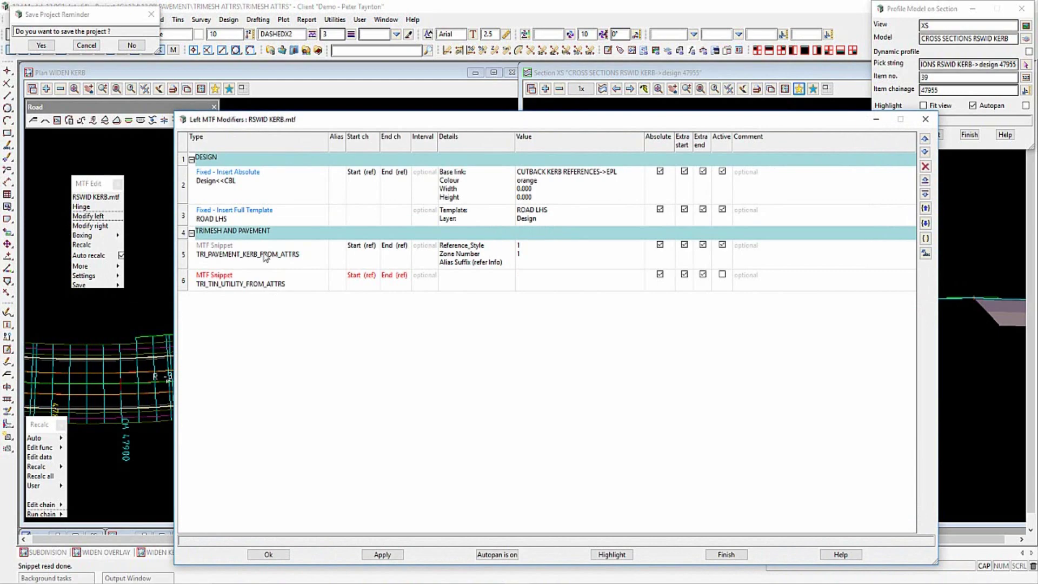
- Accept the TRI_PAVEMENT_KERB_FROM_ATTRS snippet with kerb links KLL/KIL/KTL/KBL and close Left MTF Modifiers
double_click(235, 259)
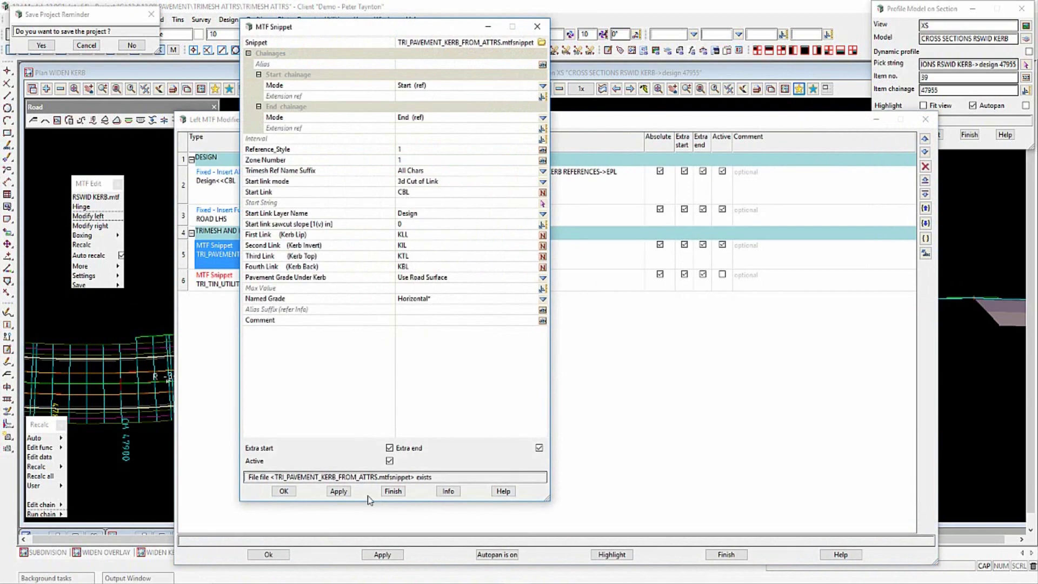
left_click(393, 491)
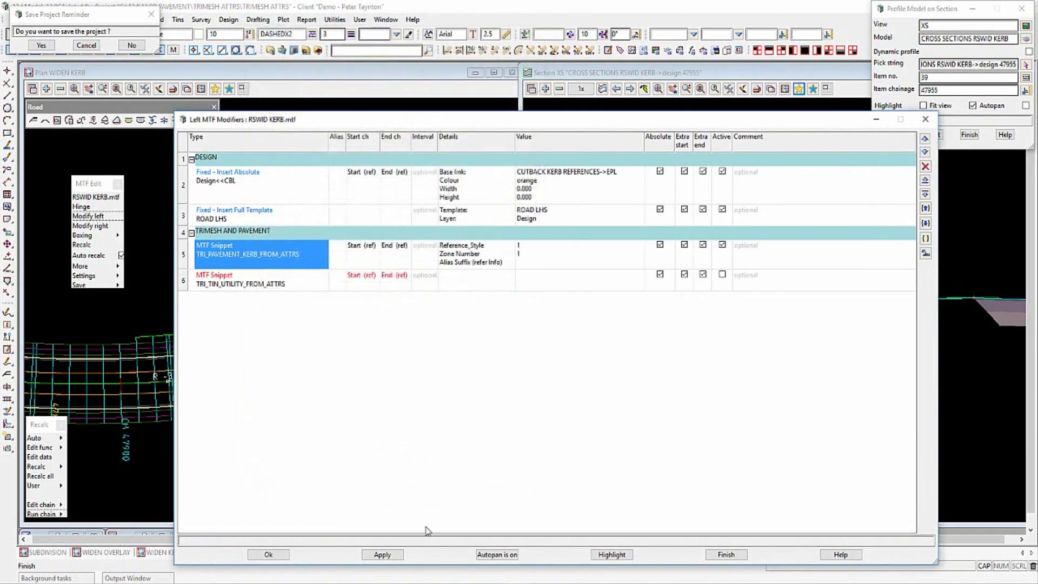
left_click(726, 555)
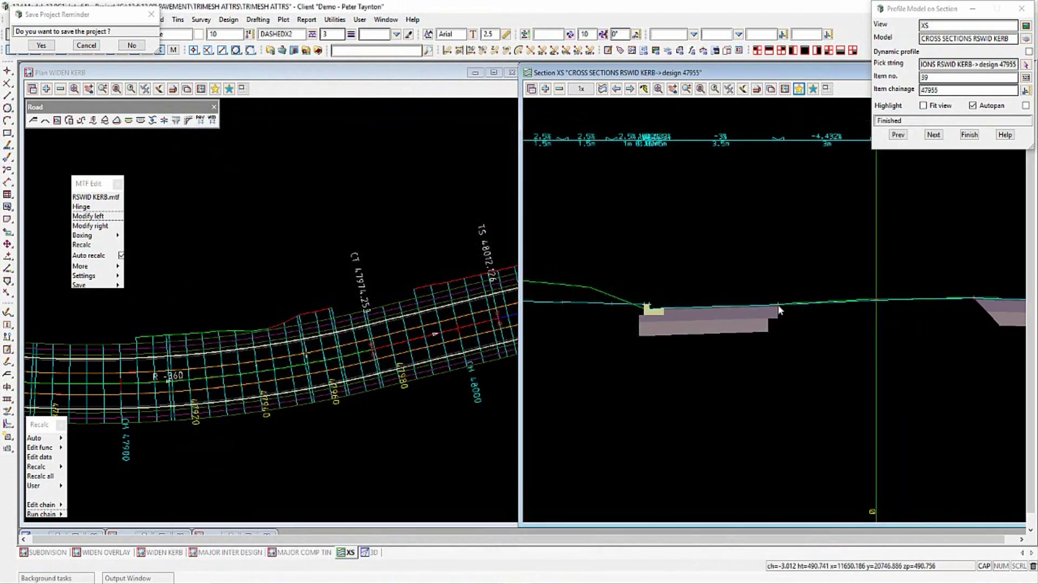
- Zoom the chainage 47955 cross section to check the kerb pavement blocks on both sides
scroll(667, 374, "down", 3)
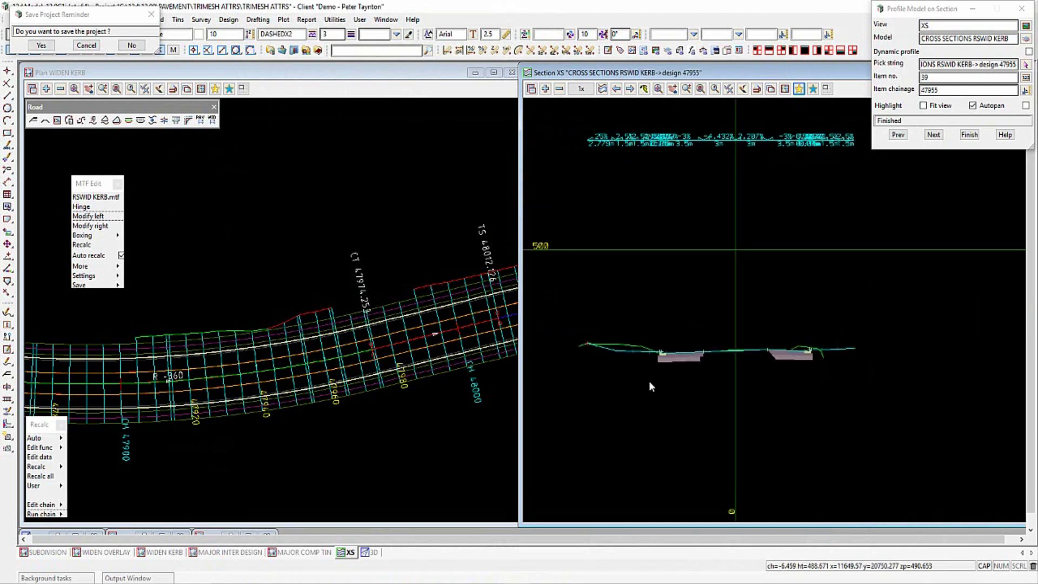
scroll(651, 385, "up", 2)
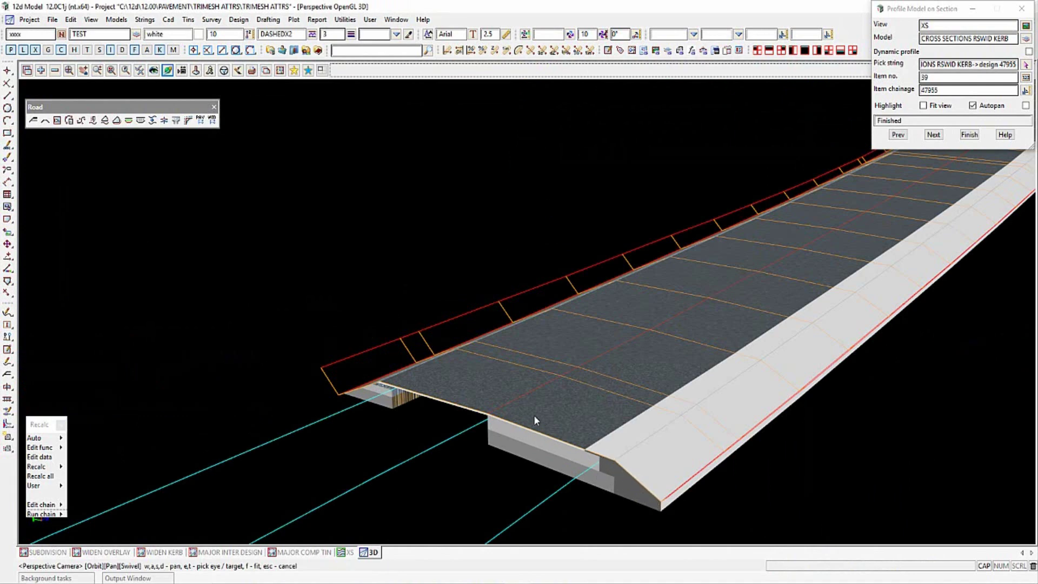
- Orbit the 3D pavement layers and bring up Design > Volumes > Trimesh volume and area report
left_click_drag(489, 365, 606, 451)
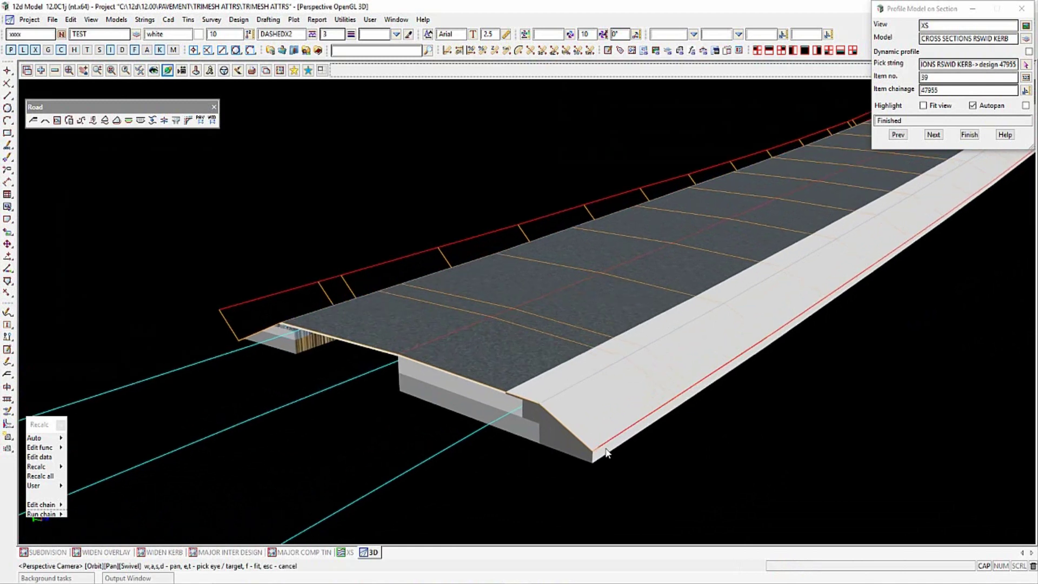
left_click(239, 19)
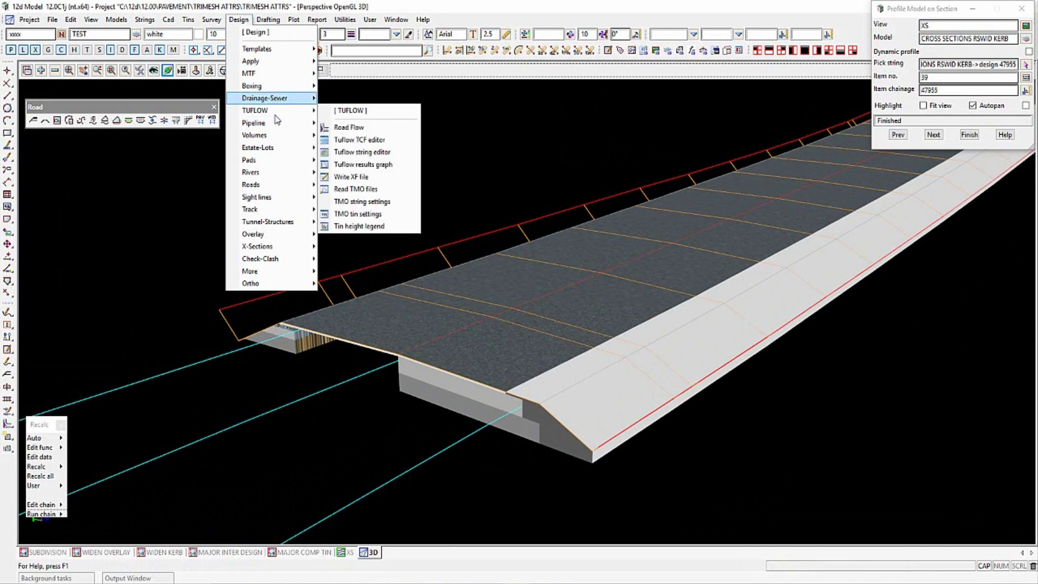
mouse_move(298, 138)
mouse_move(411, 178)
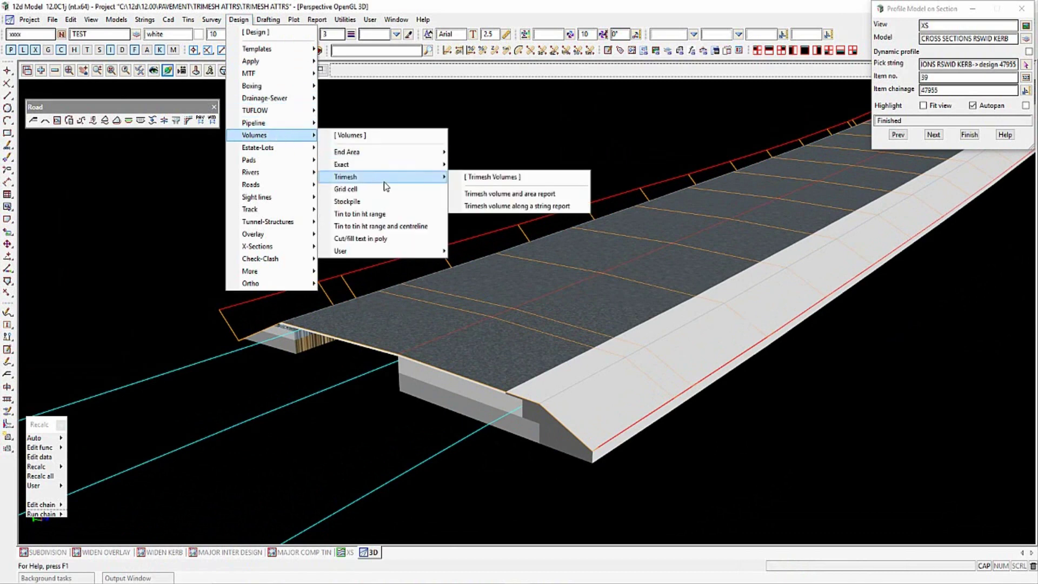